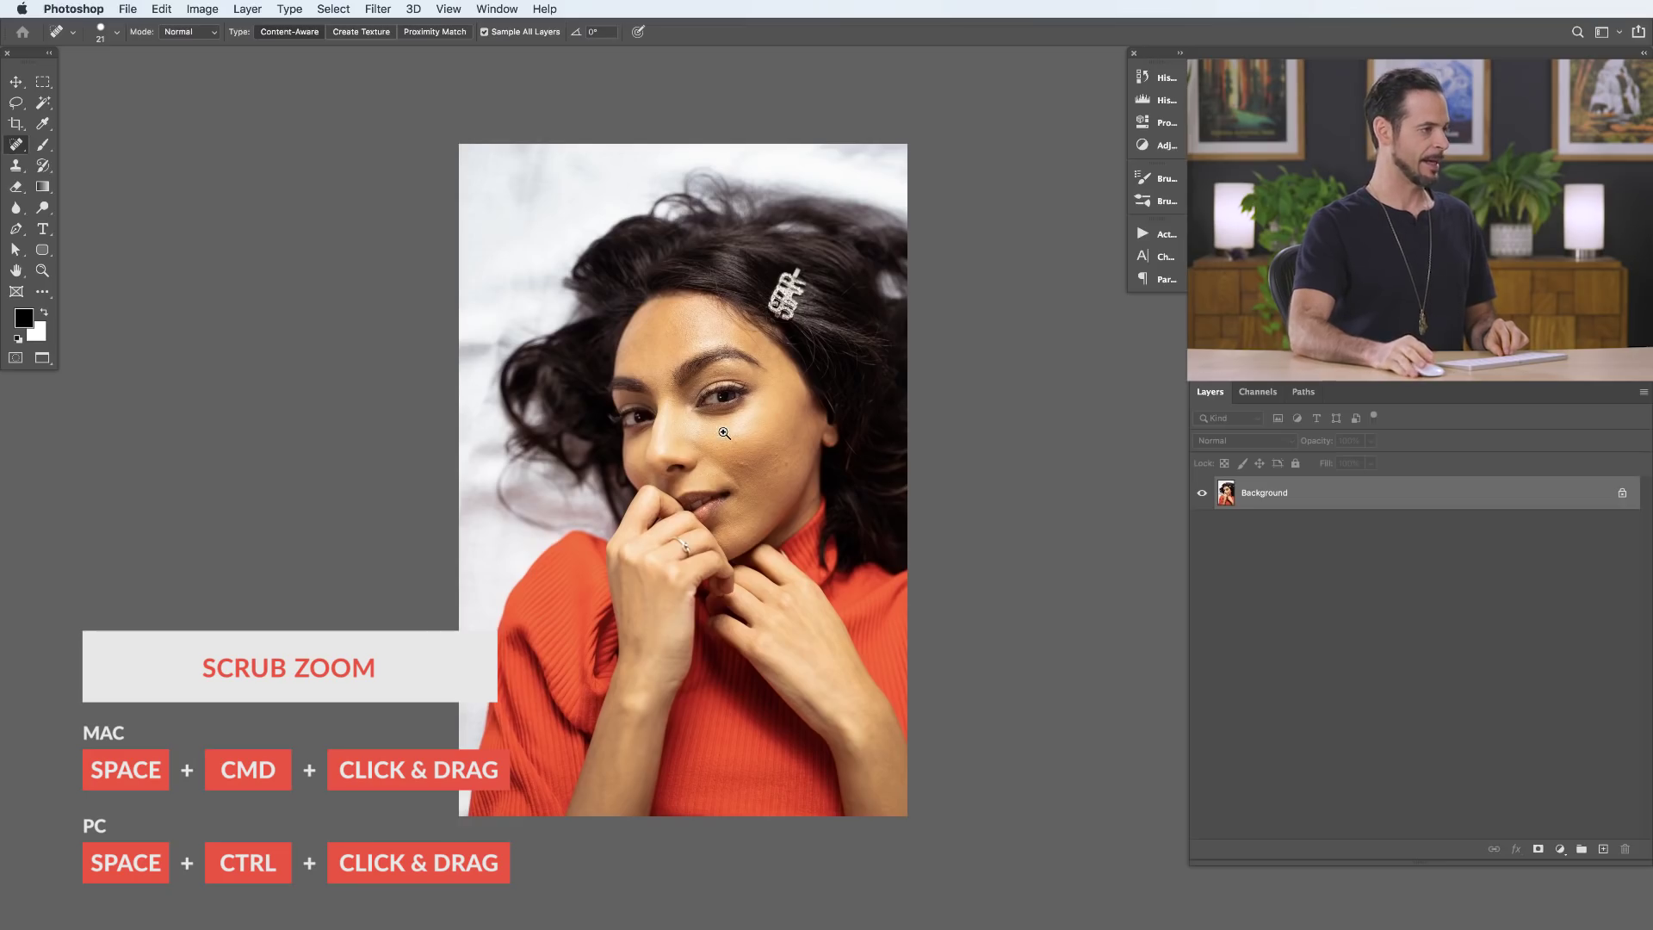
Step: Examine the skin on the woman's cheek up close and compare it with the view of the whole face
mouse_move(720, 435)
mouse_down()
mouse_move(875, 427)
mouse_move(680, 431)
mouse_move(769, 436)
mouse_move(721, 428)
mouse_up()
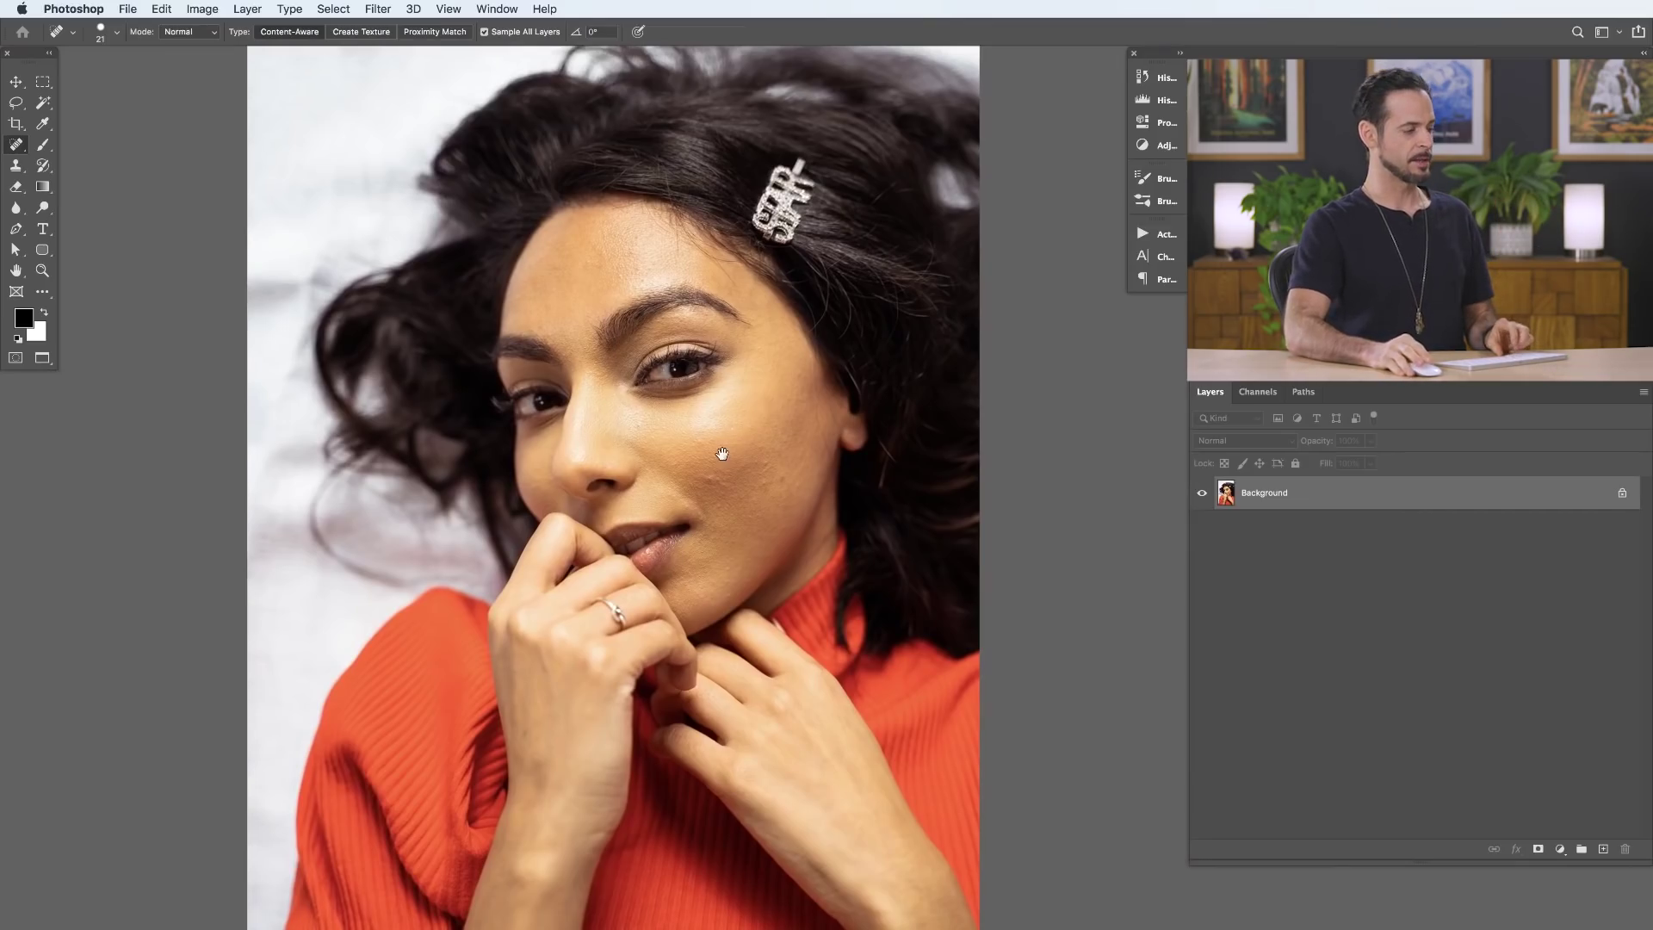
drag(756, 517, 973, 467)
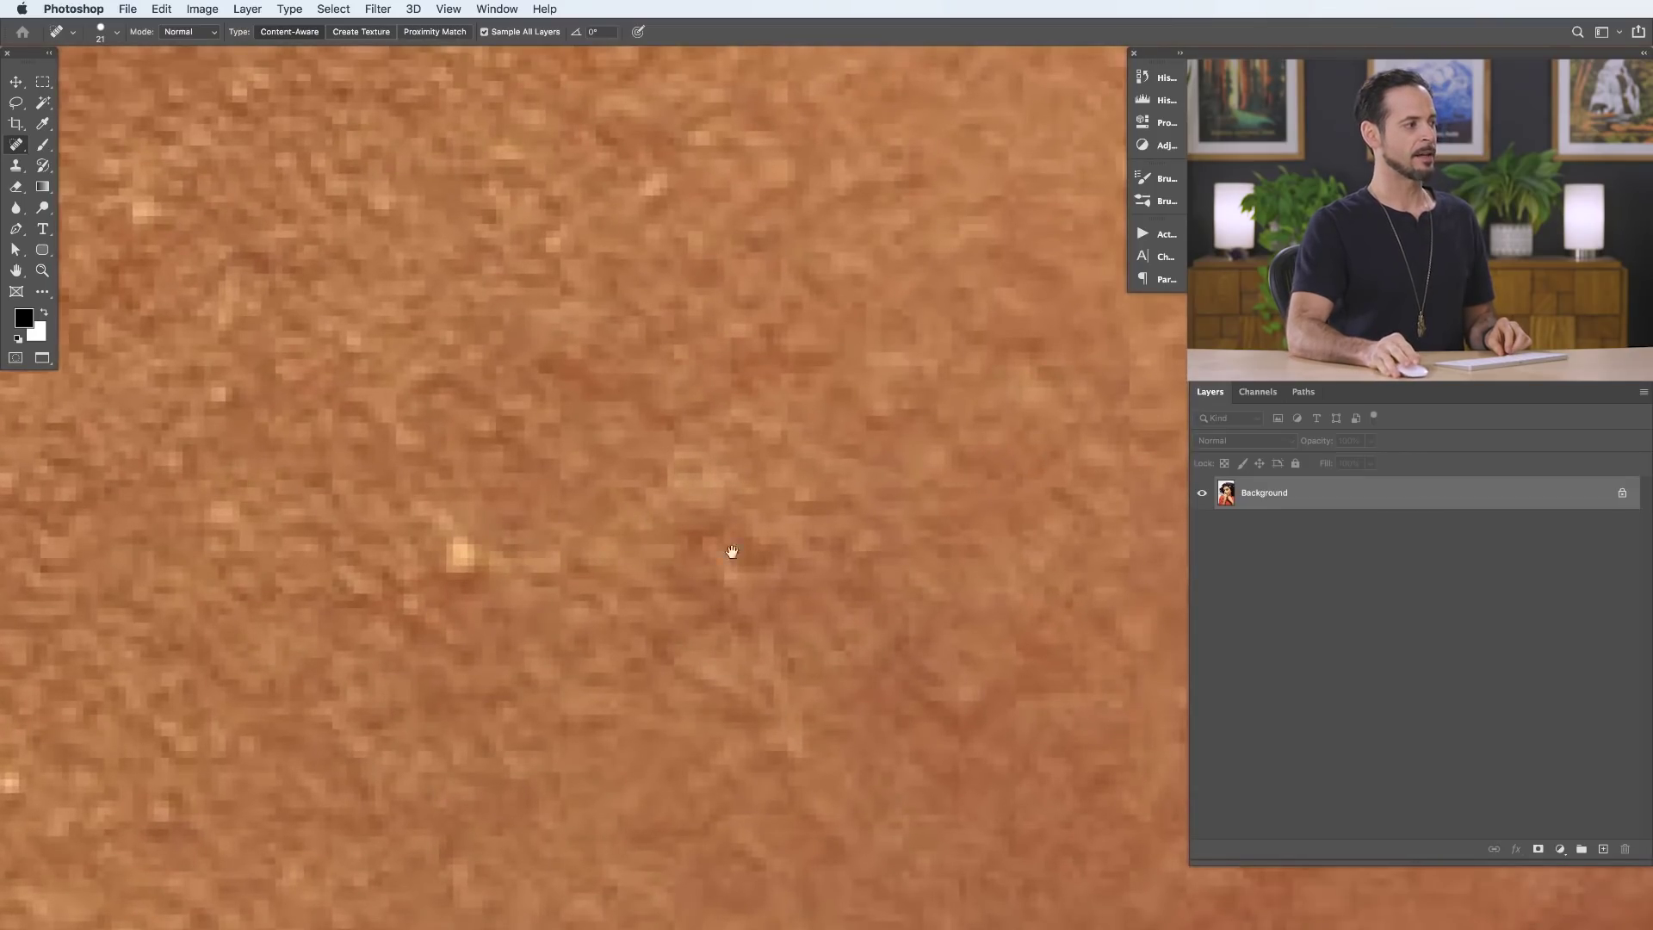
drag(711, 409, 417, 402)
drag(537, 403, 630, 491)
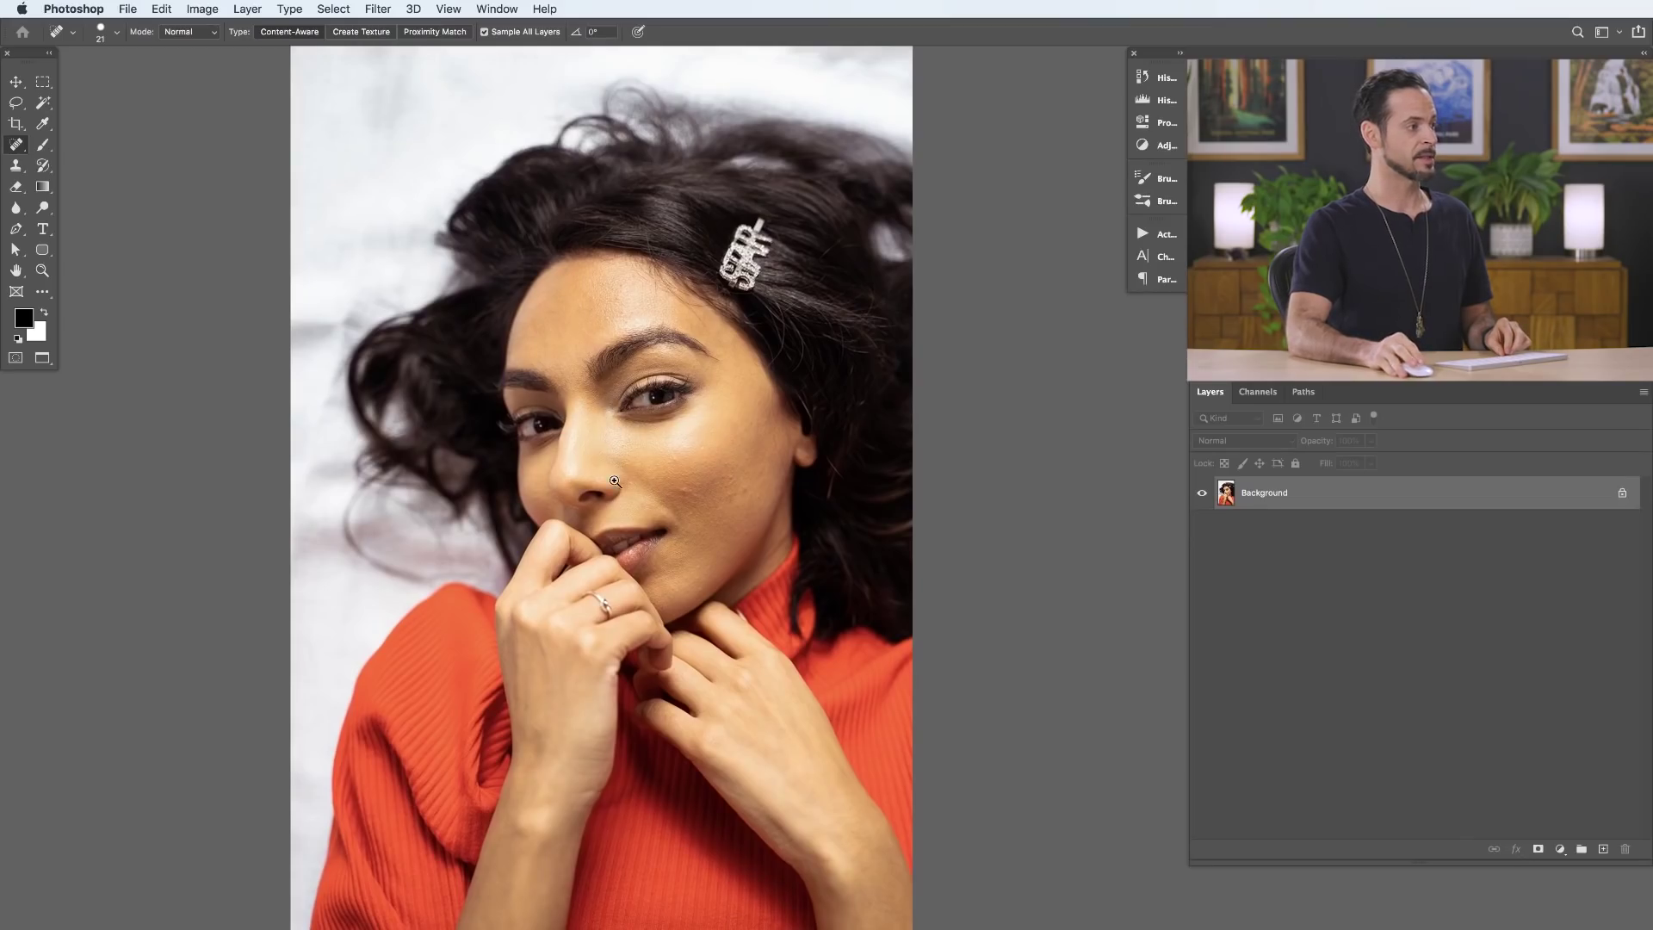
drag(670, 502, 740, 382)
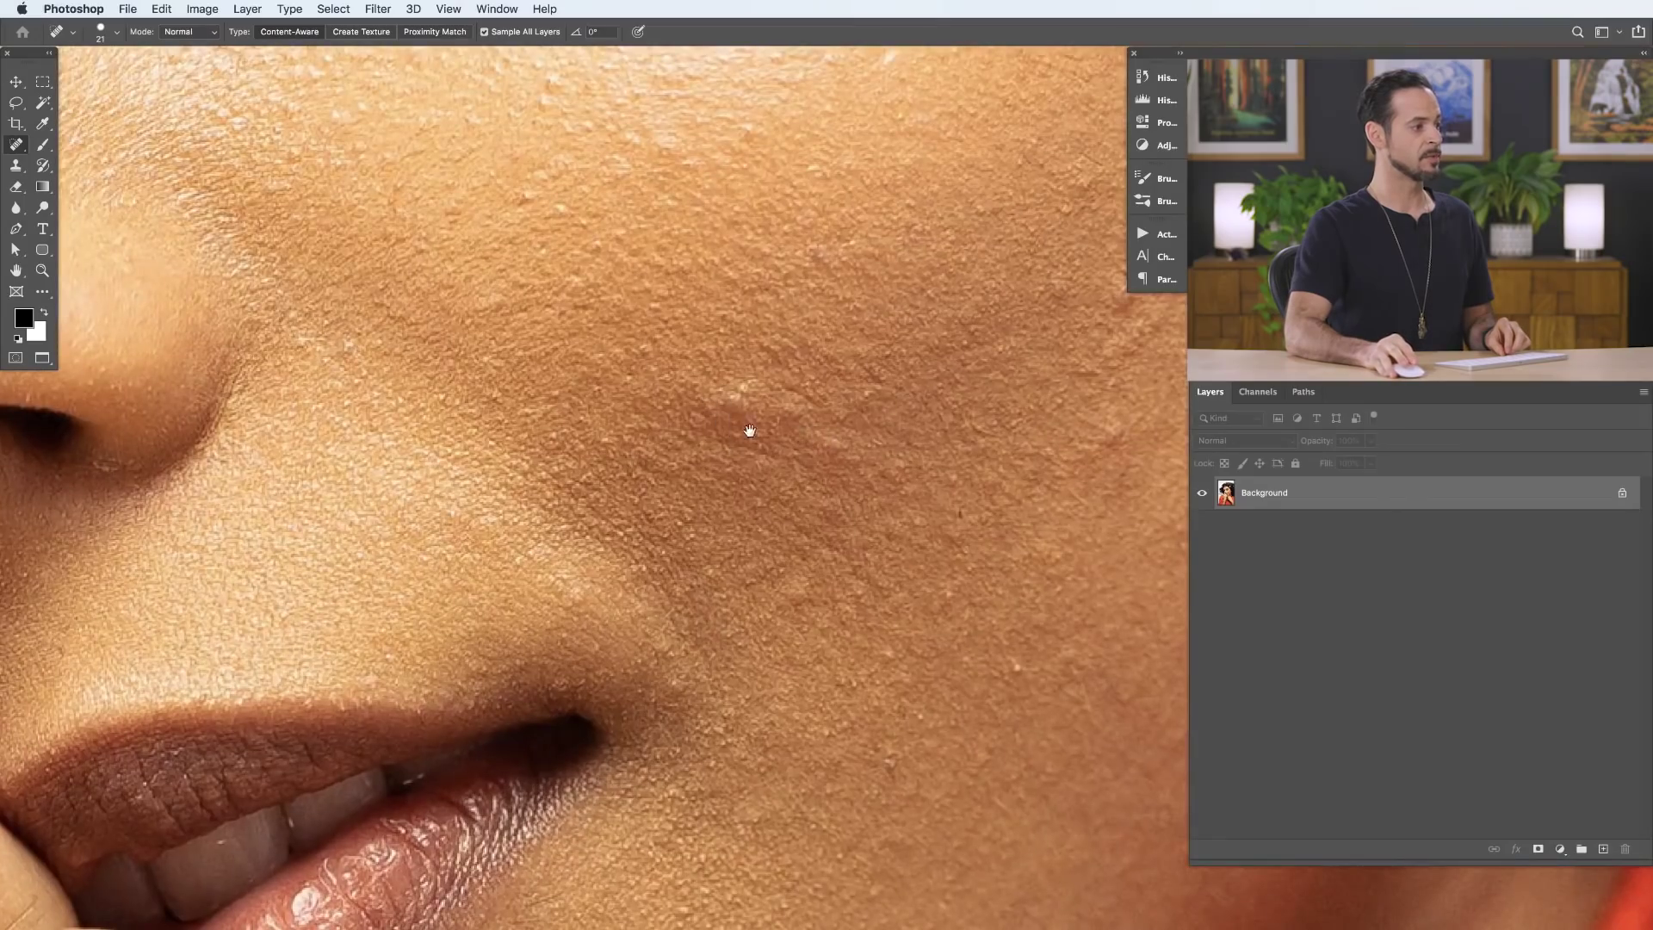
drag(816, 471, 657, 533)
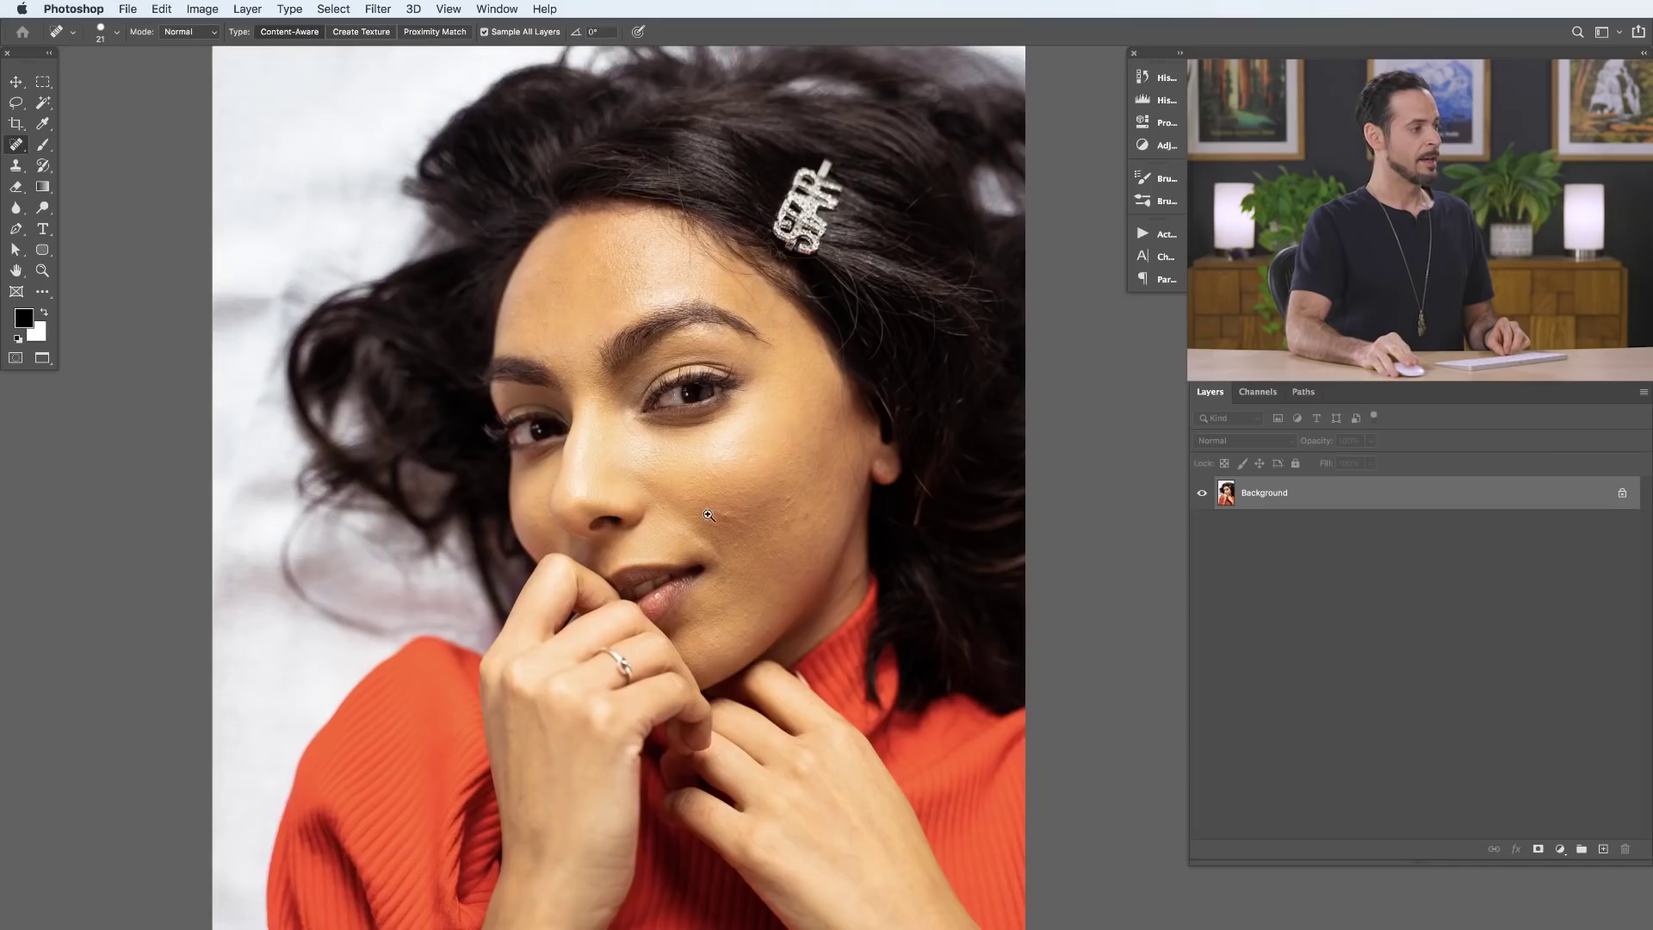
click(827, 477)
click(827, 477)
drag(827, 477, 710, 522)
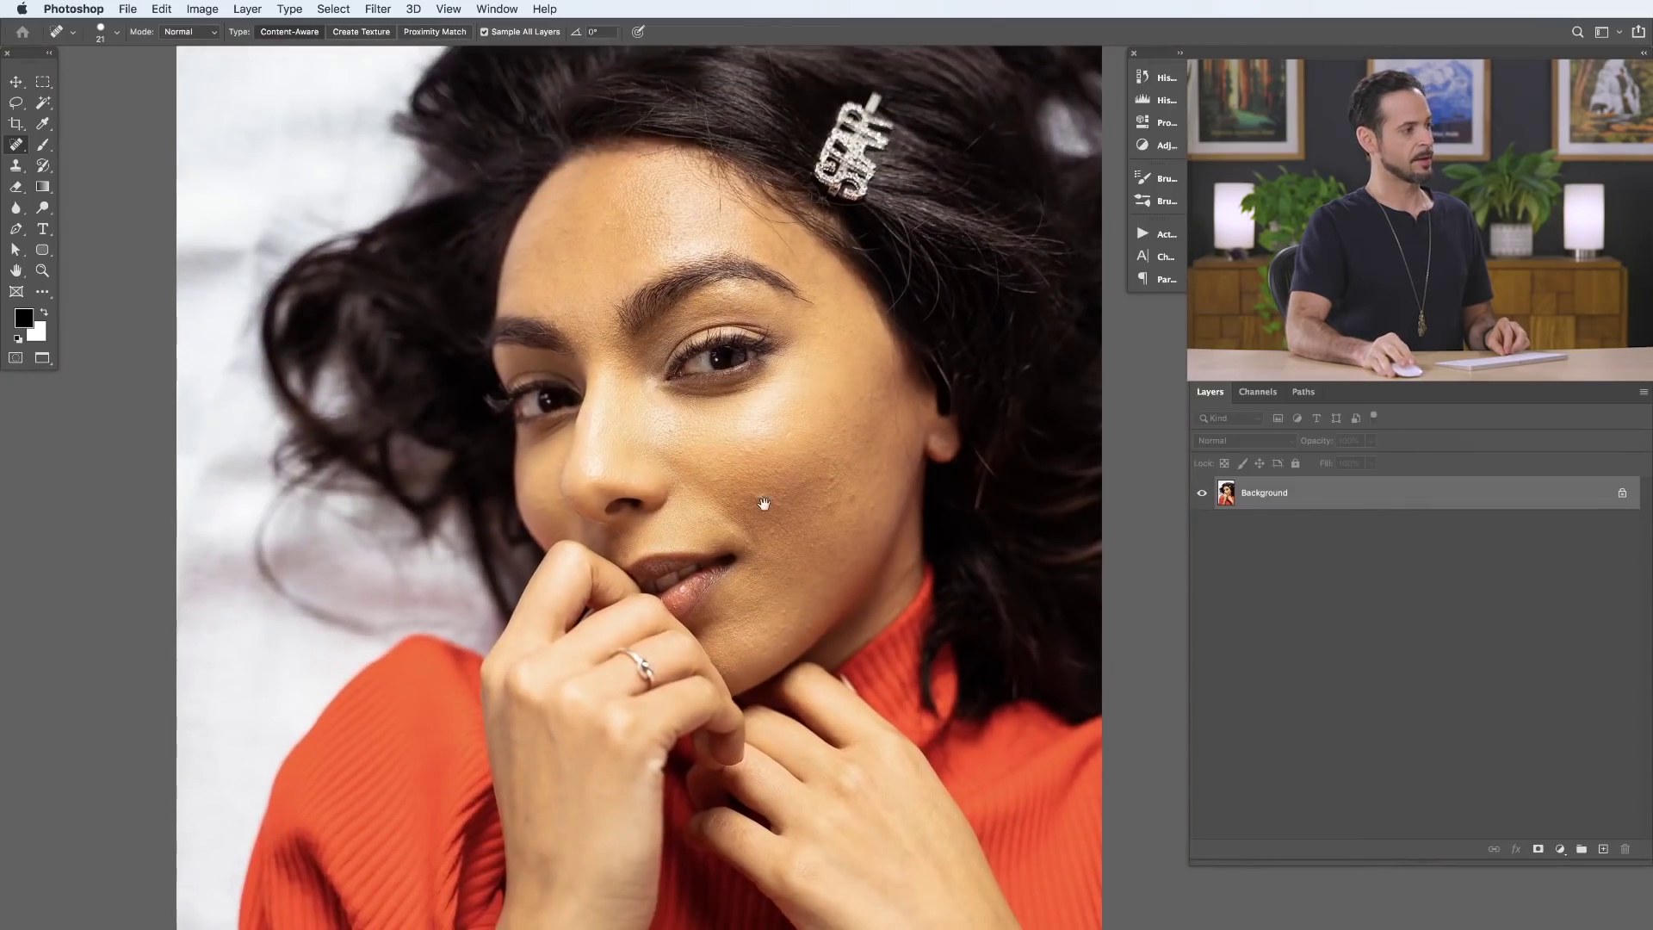
drag(777, 501, 864, 483)
drag(782, 540, 681, 569)
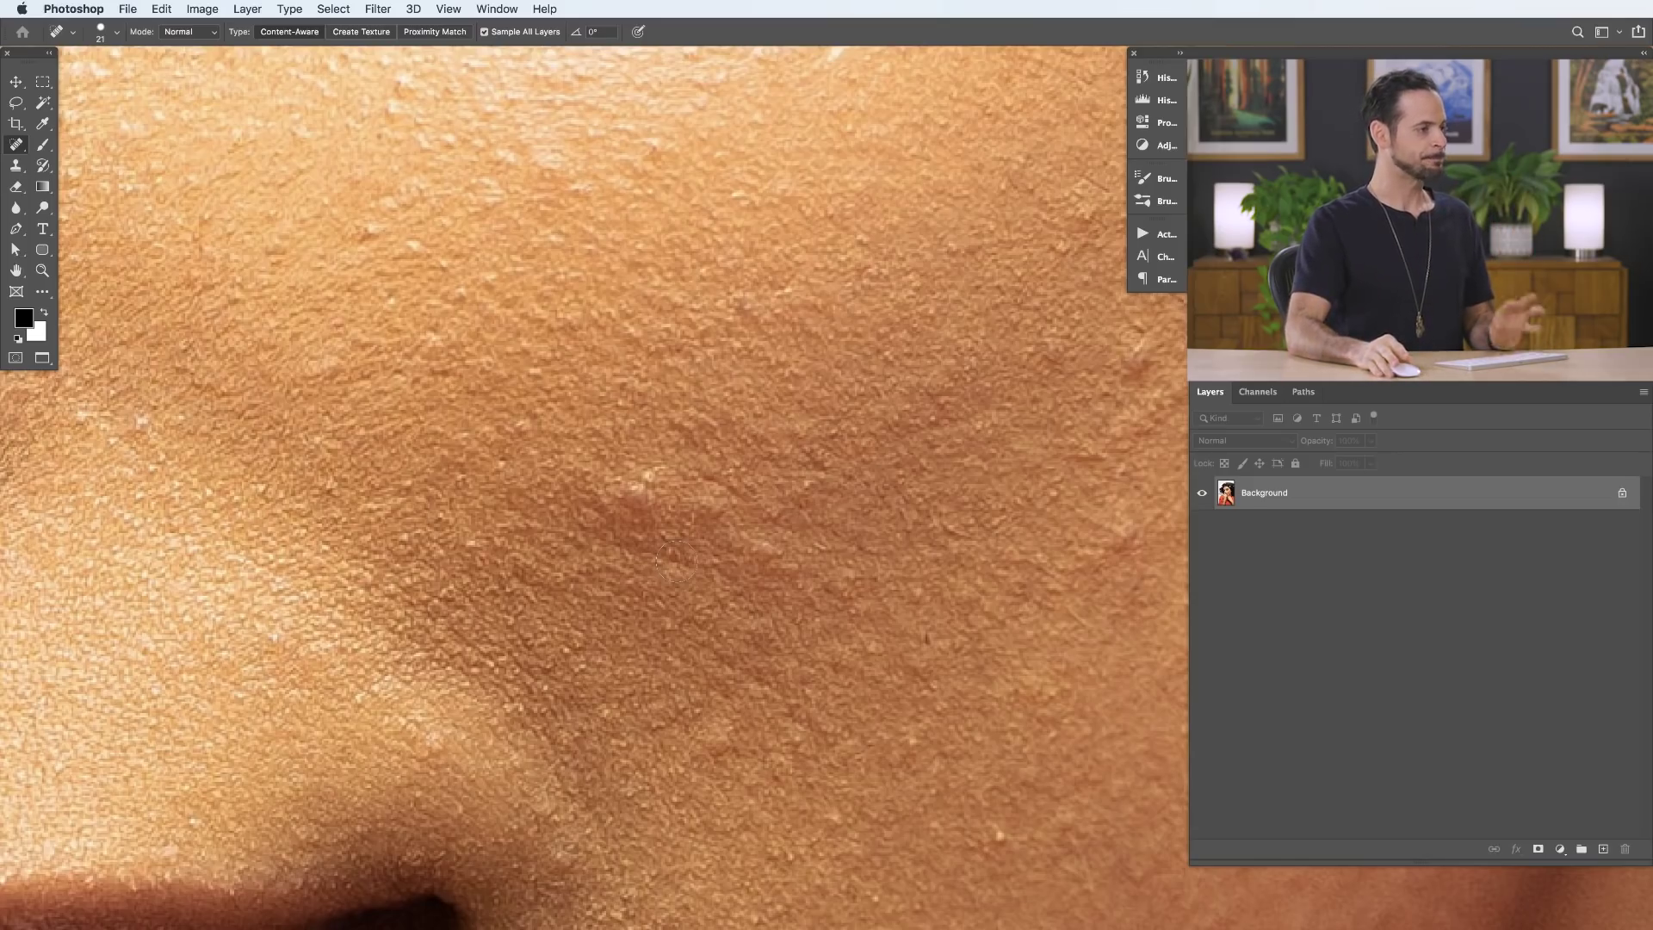
Step: Add a new layer and remove the small blemishes on the cheek with the Spot Healing Brush in Content-Aware mode
key(shift+alt+super+n)
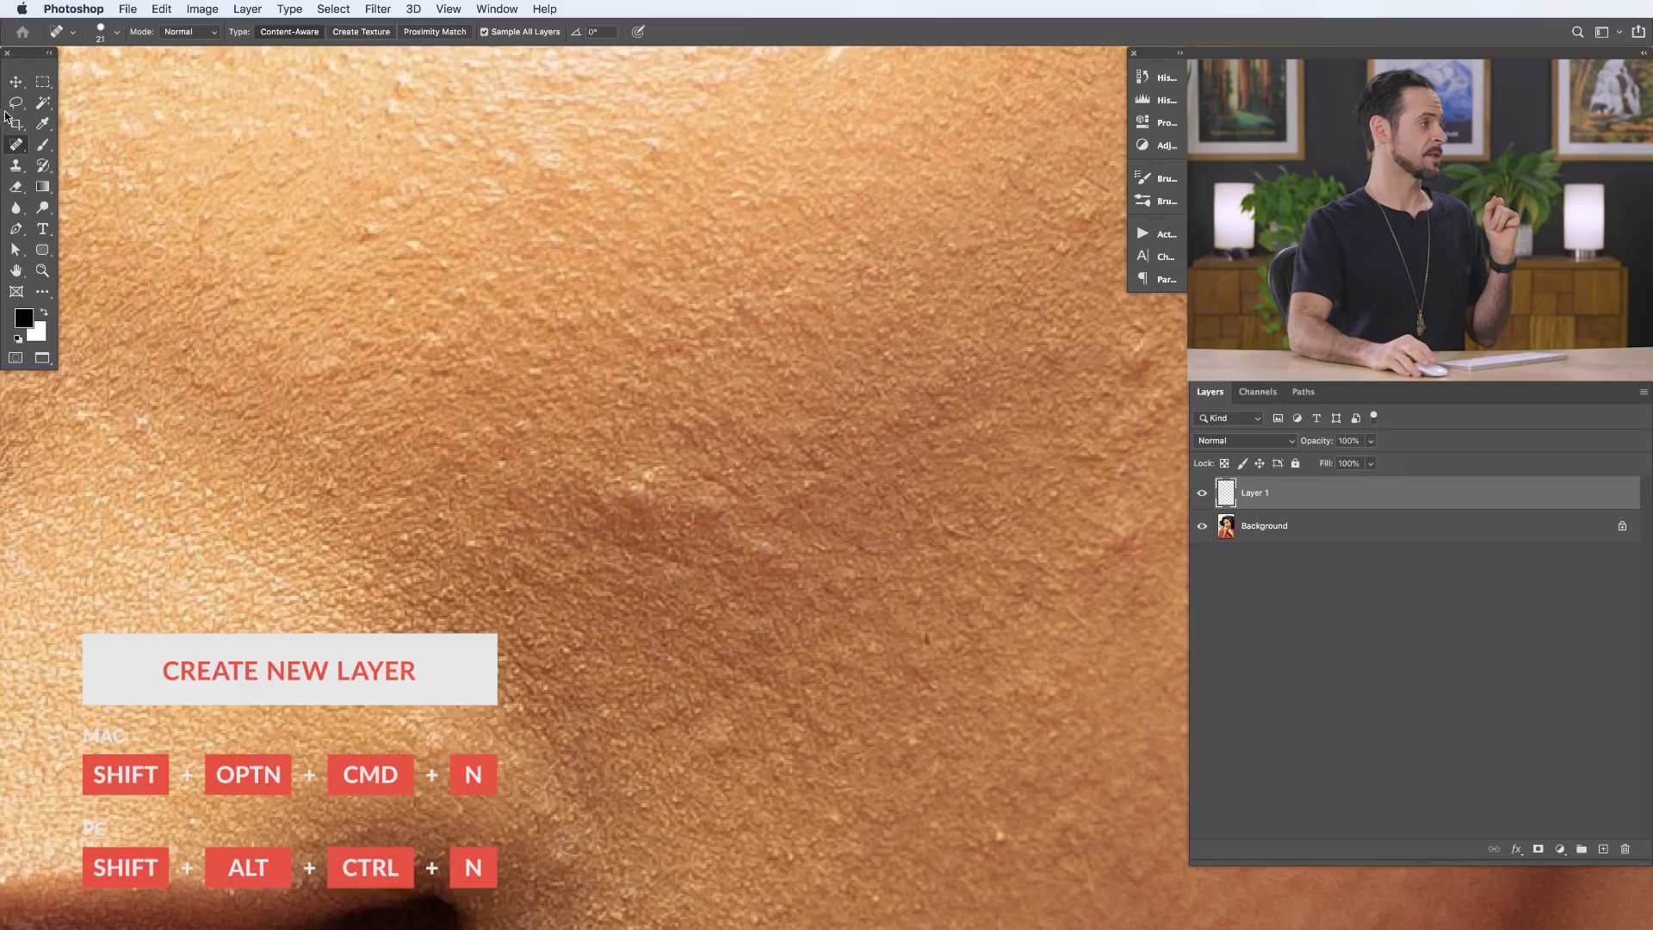
click(16, 144)
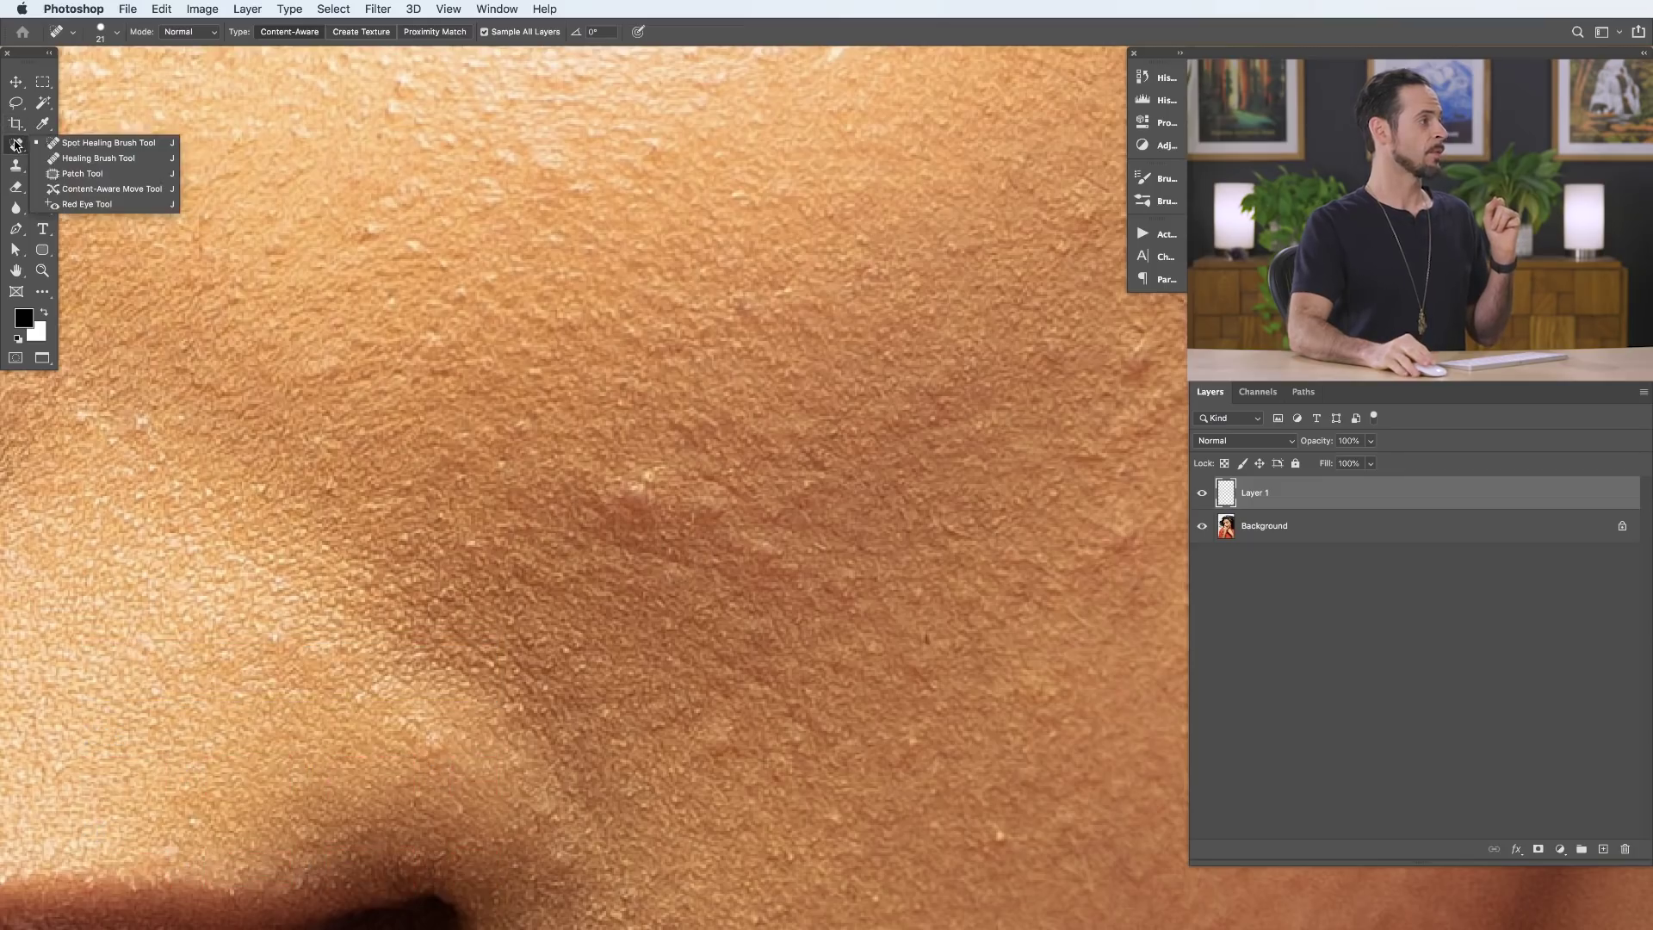
click(81, 144)
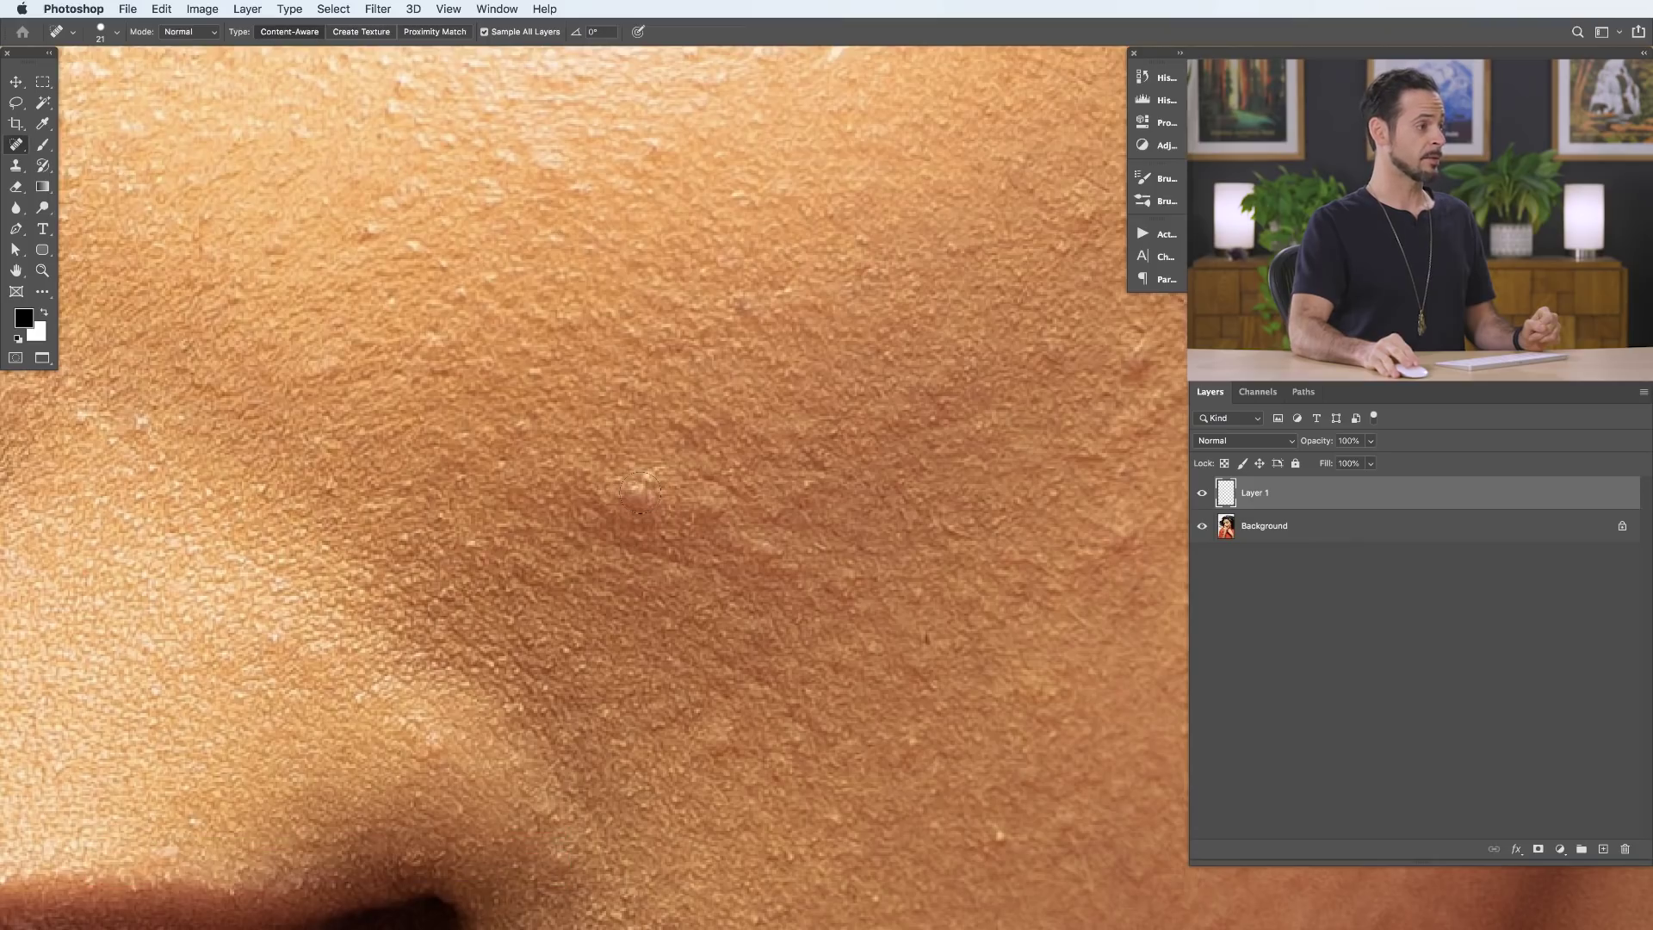
click(650, 497)
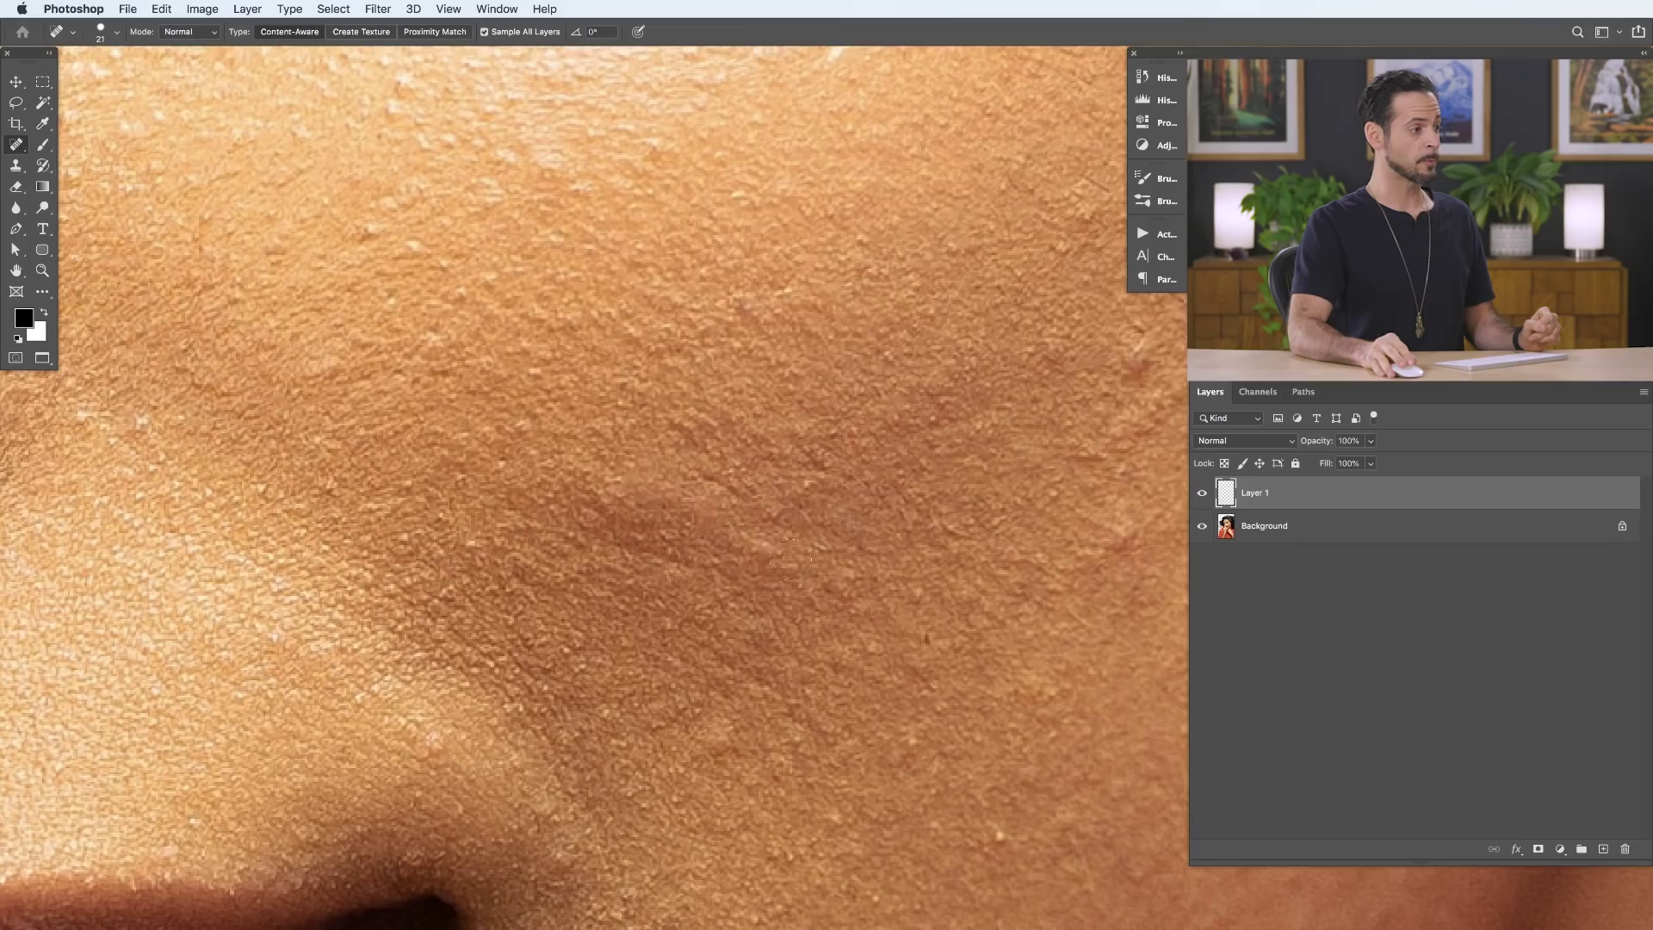
click(791, 570)
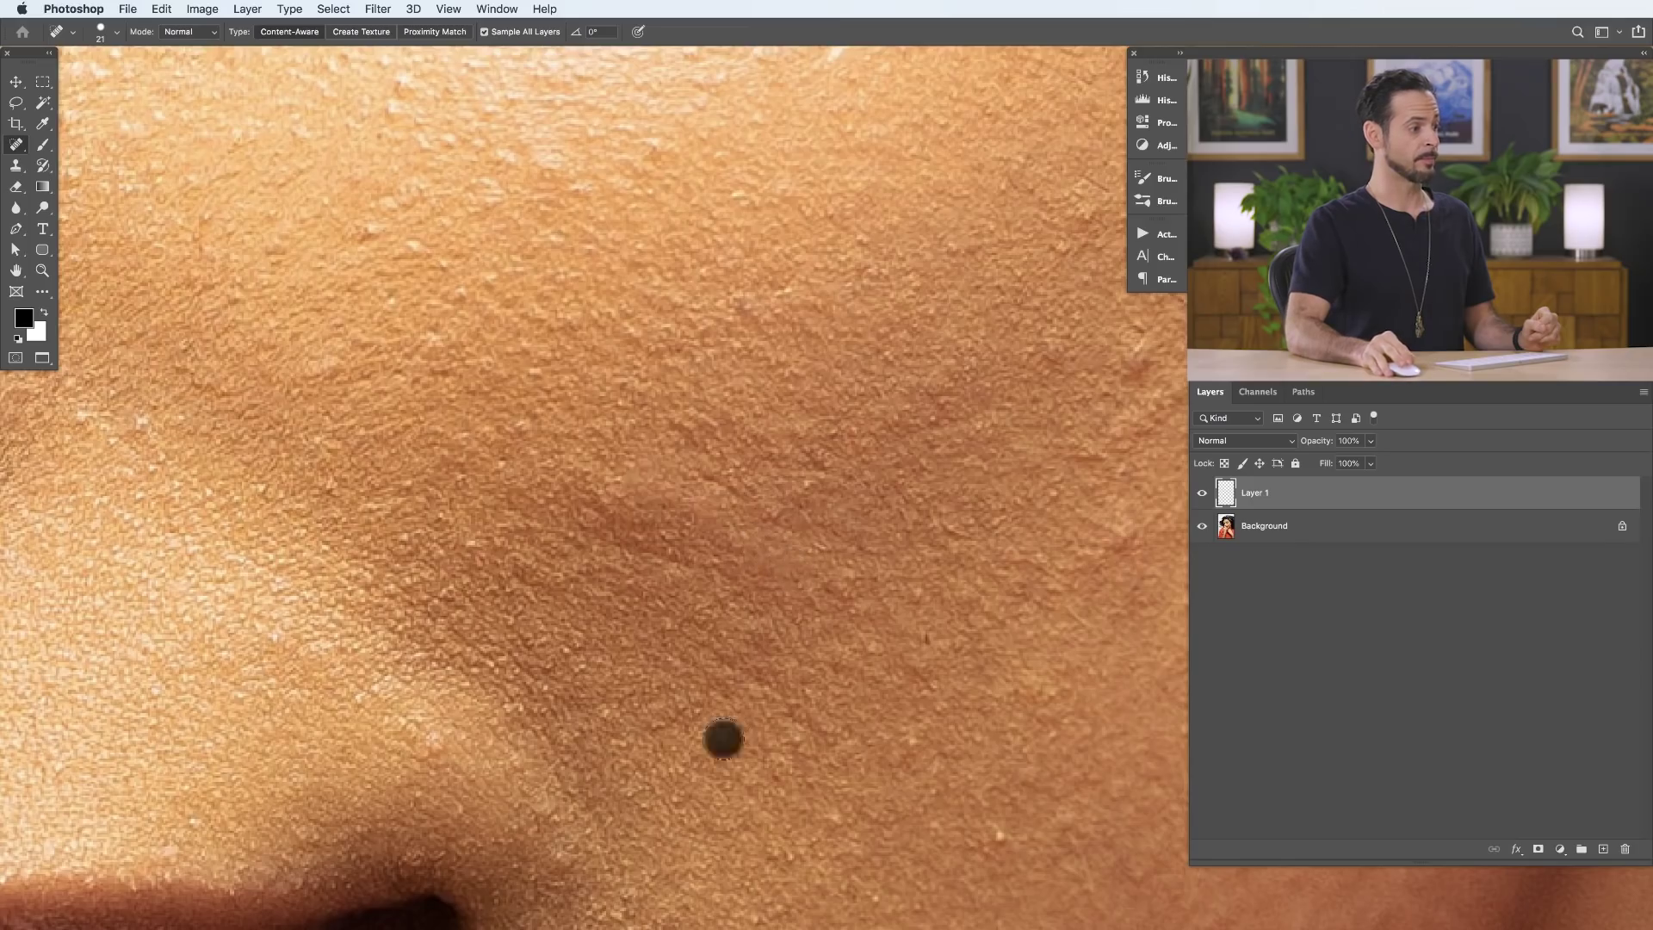
scroll(875, 528, right, 5)
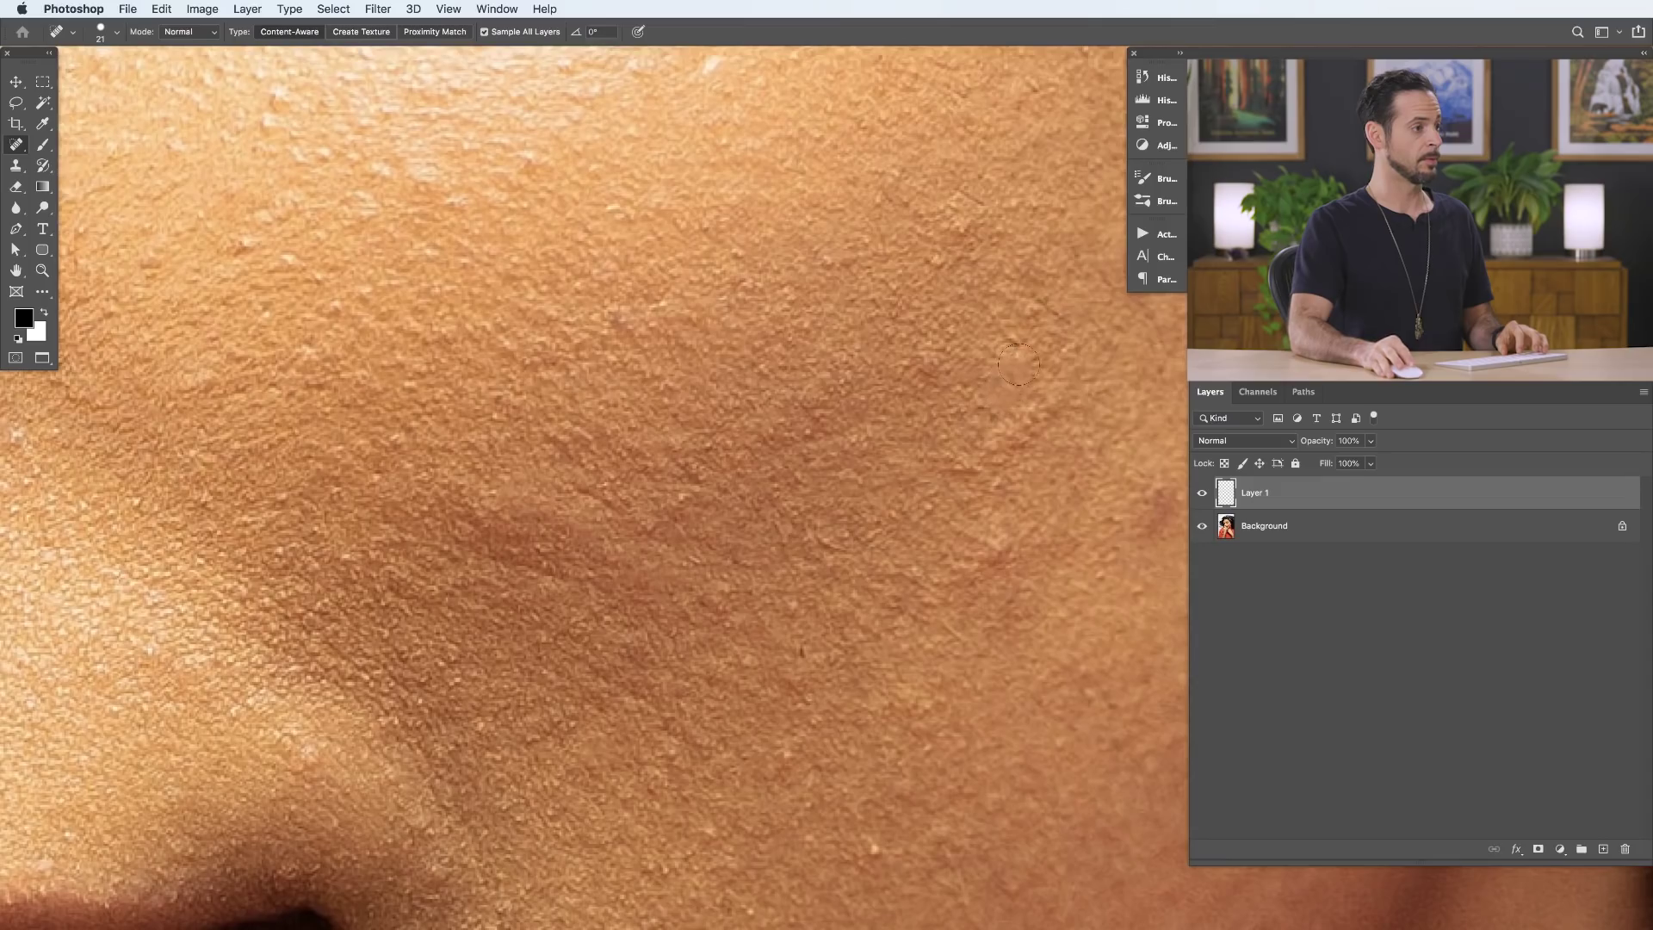
click(926, 366)
Step: Compare the healed cheek with the original by switching the visibility of Layer 1 off and on
drag(941, 512, 827, 522)
drag(934, 571, 812, 594)
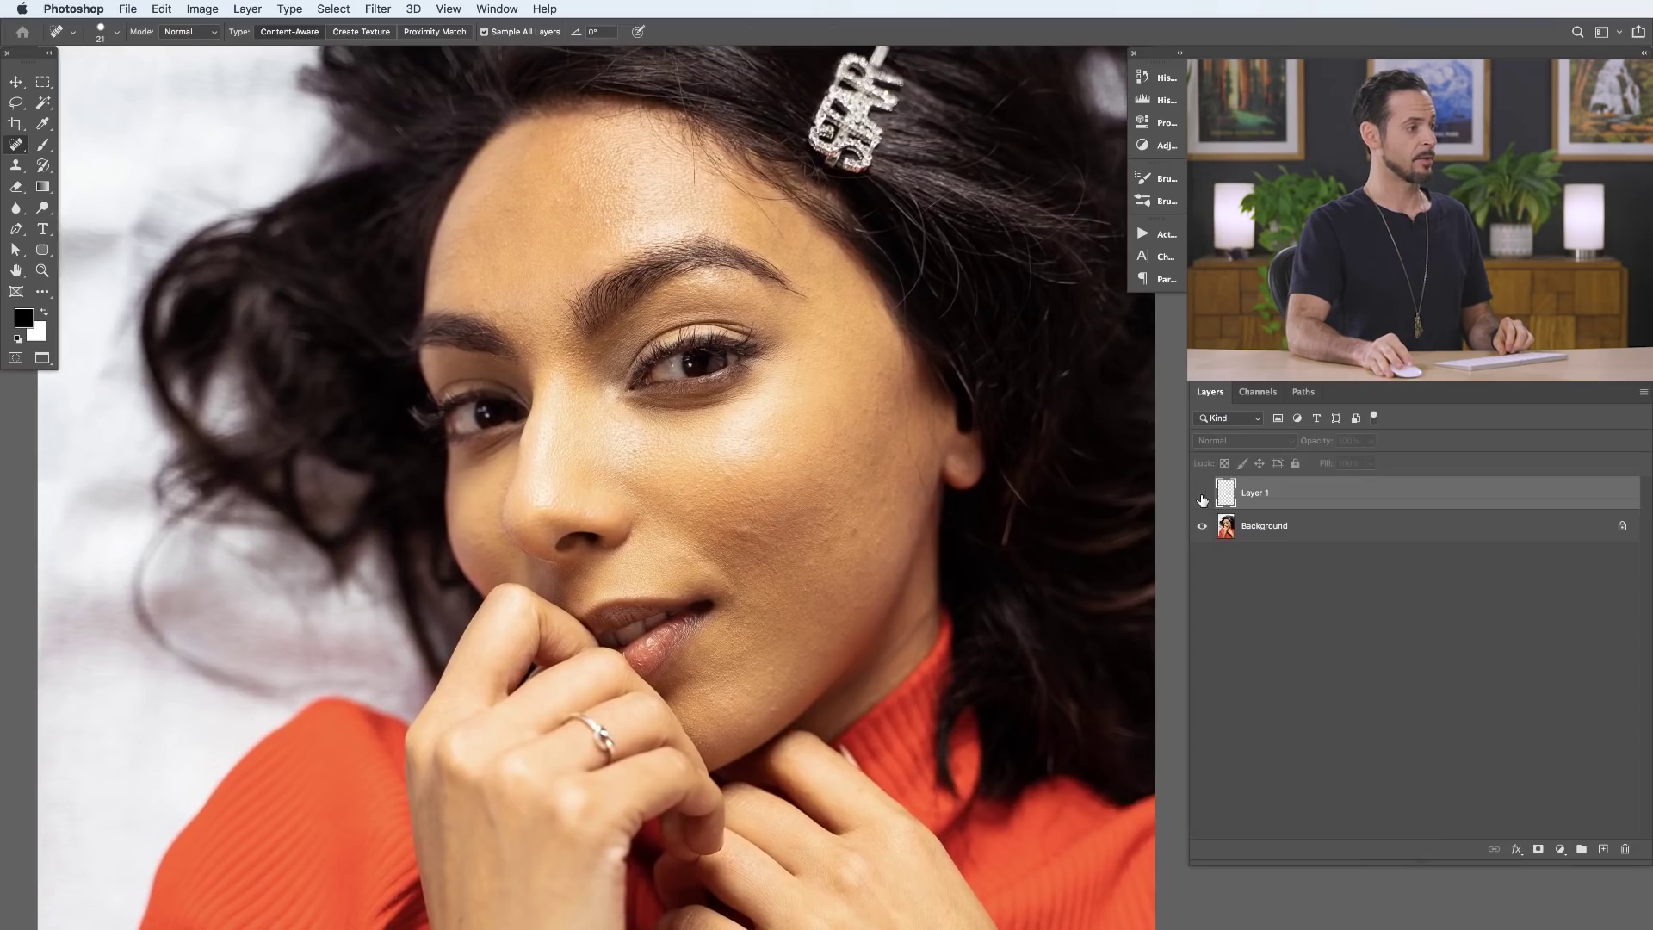
scroll(1005, 468, up, 10)
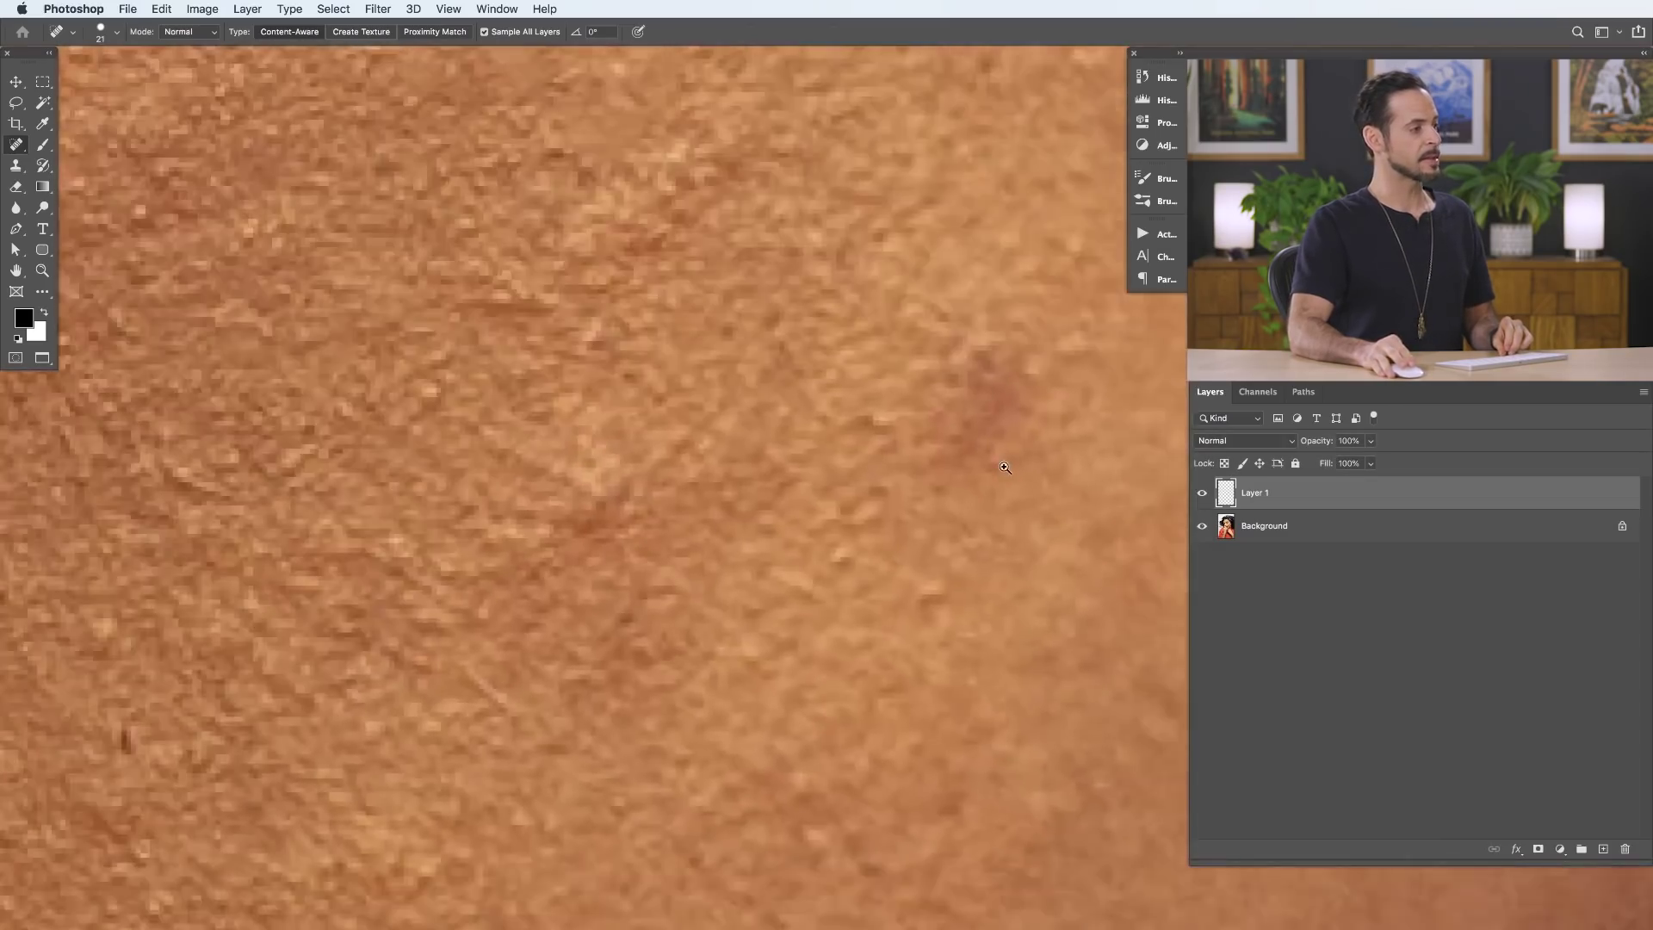
drag(1005, 468, 917, 494)
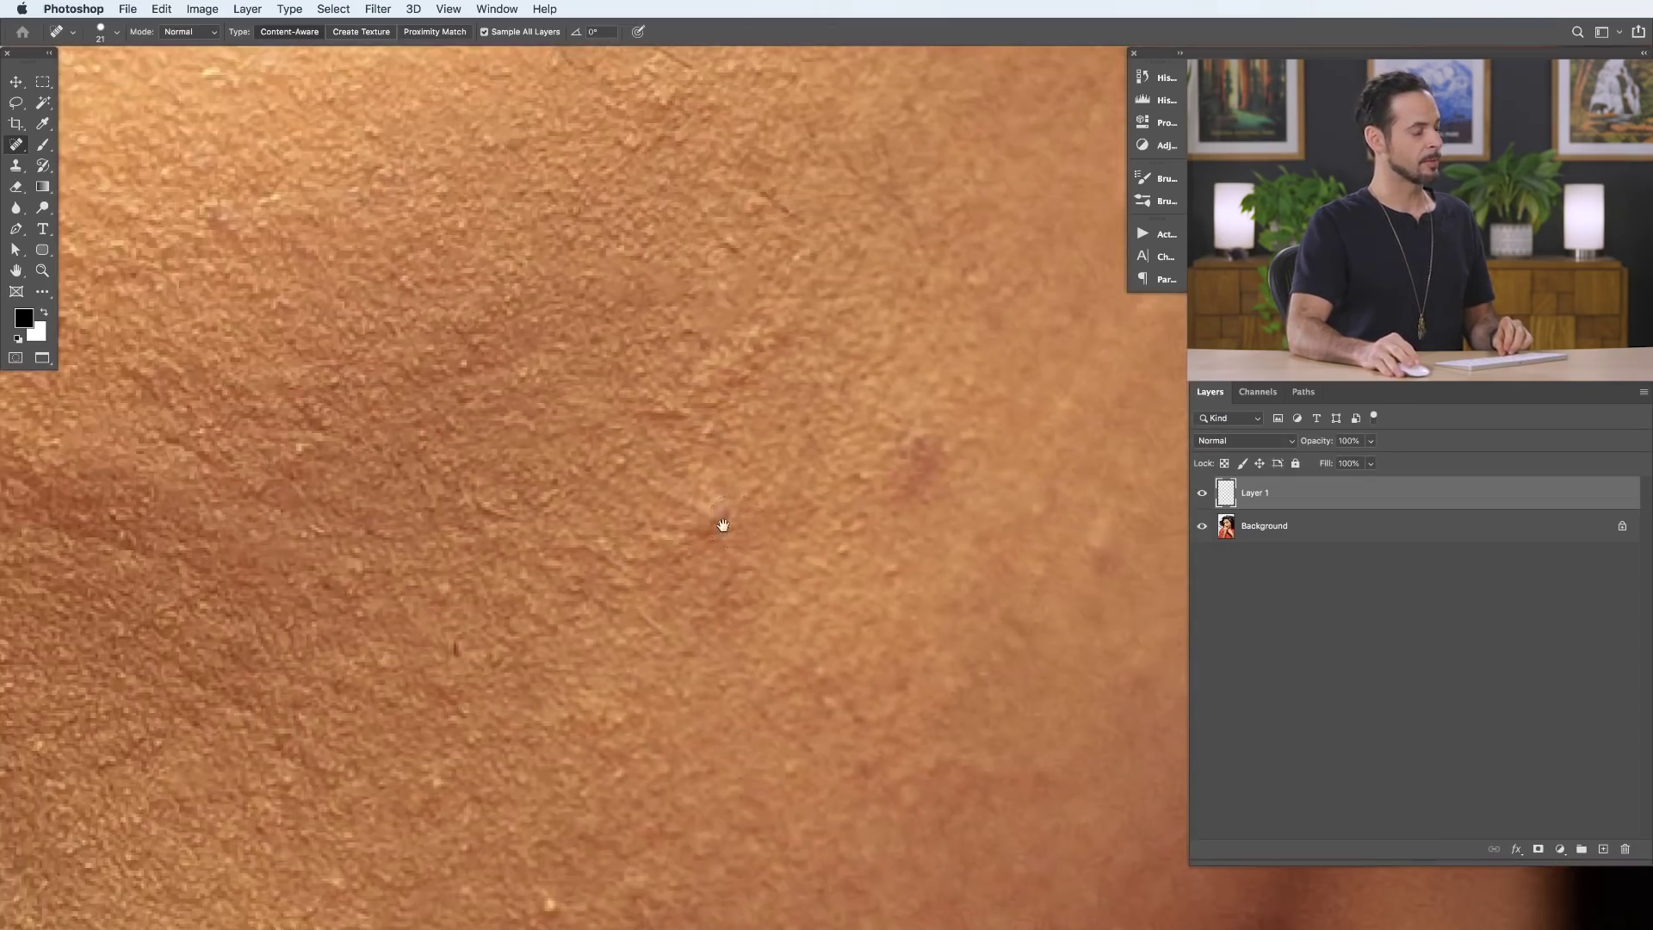
scroll(723, 525, up, 3)
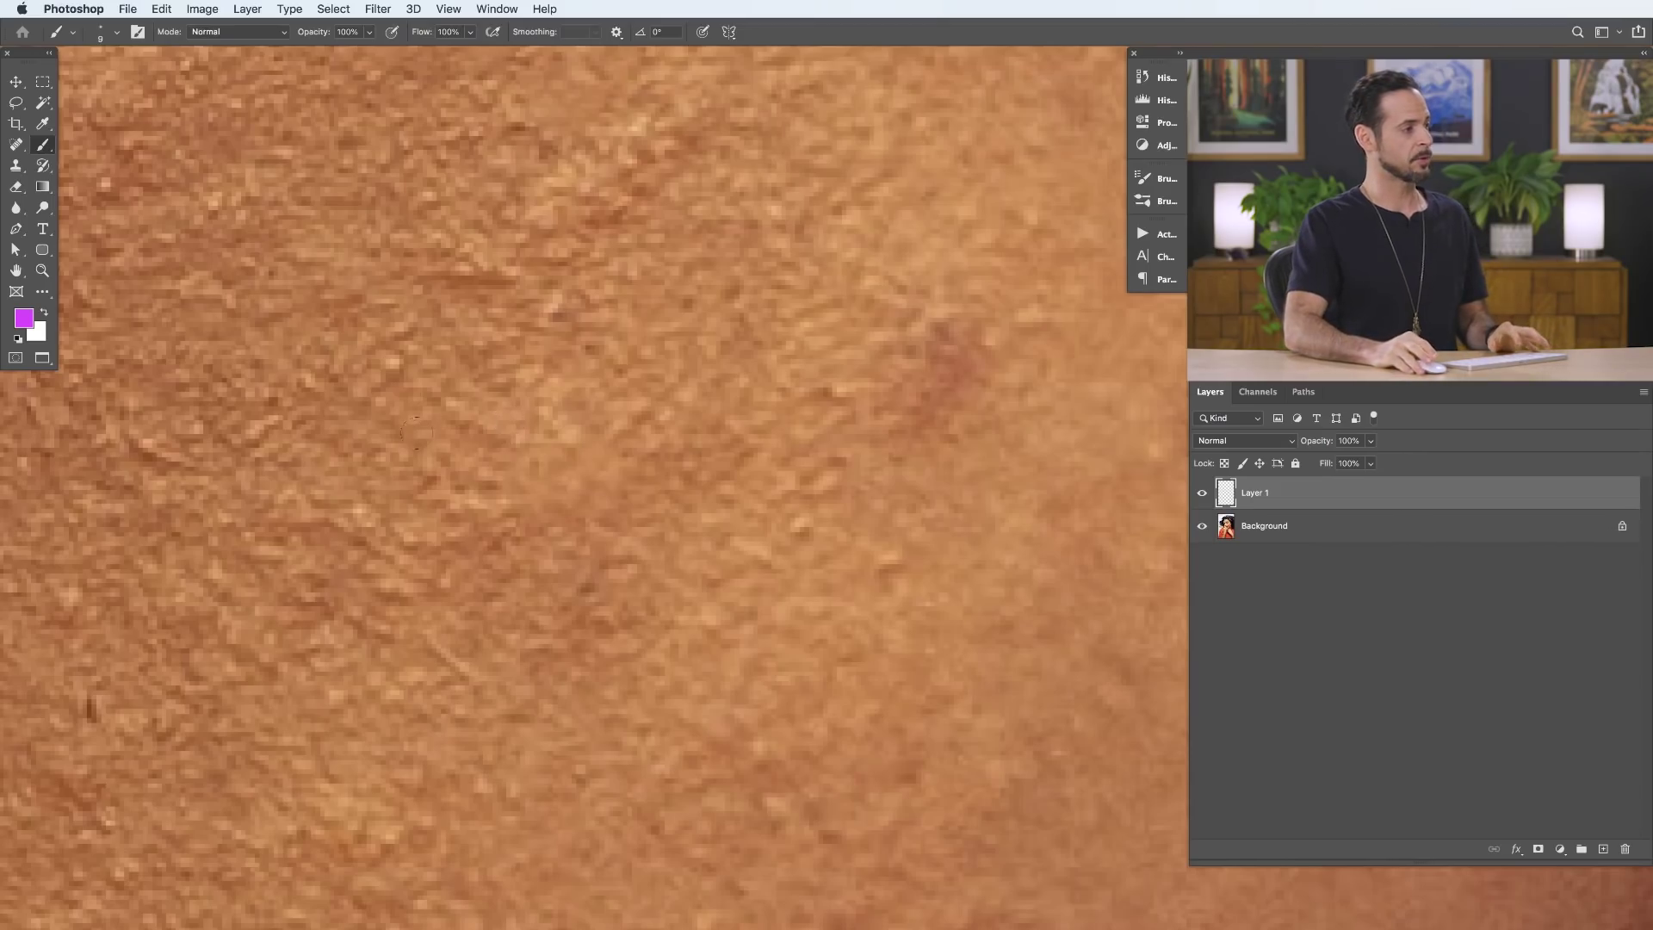
click(1199, 496)
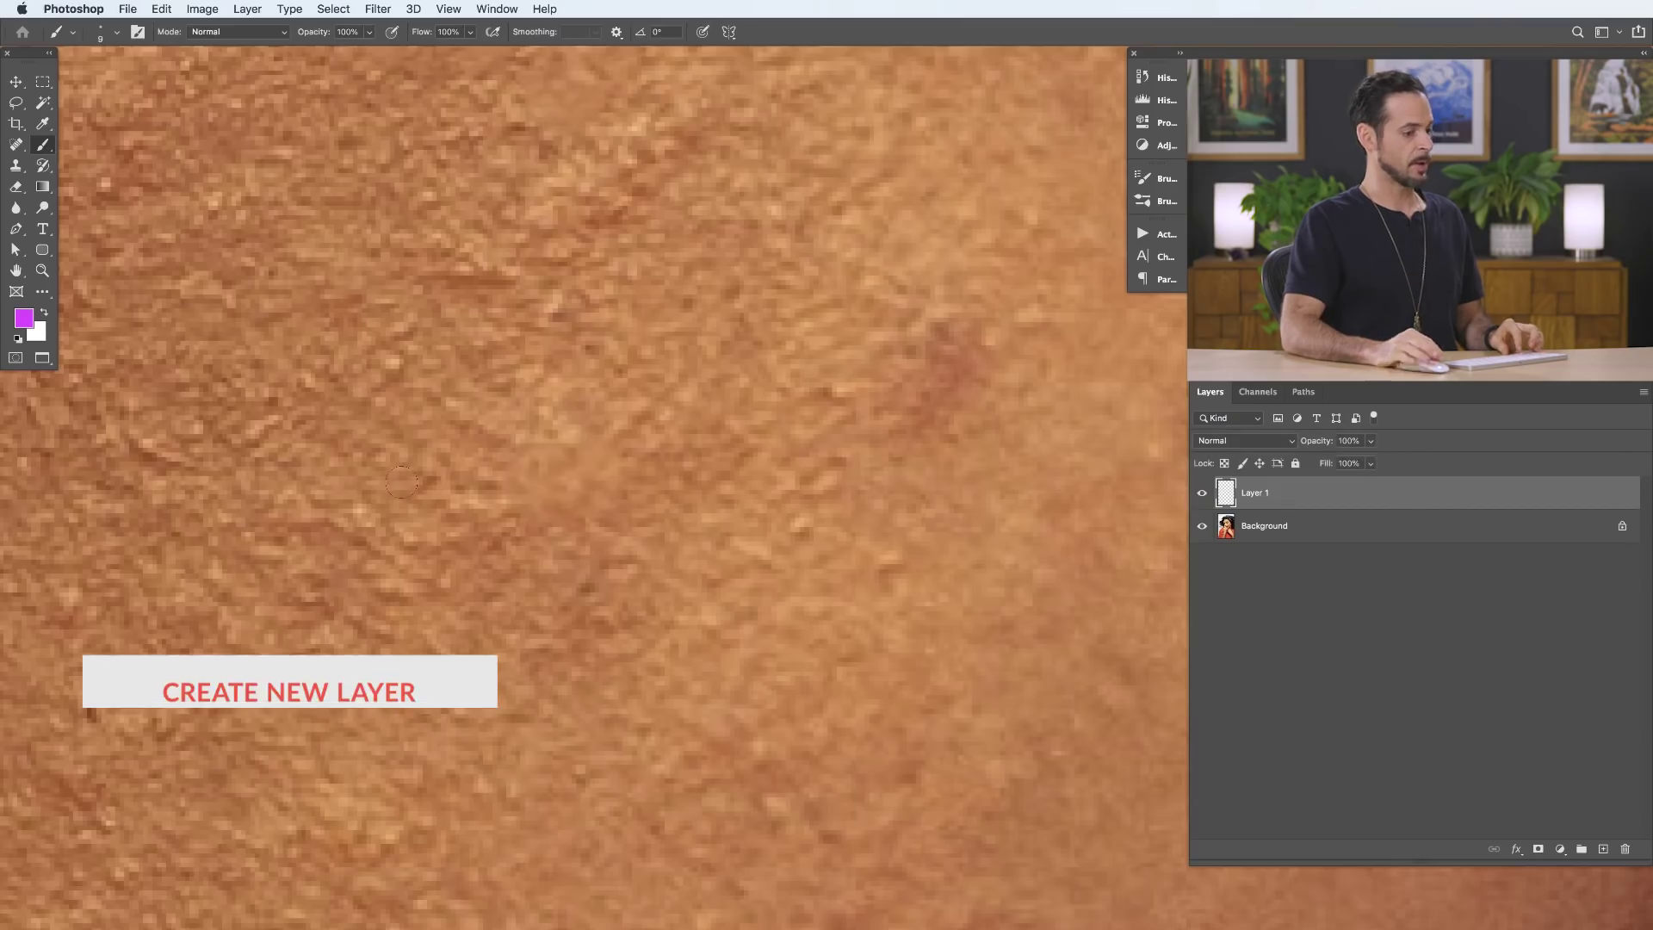
Step: Add a new layer and paint a magenta circle around the healed spot on the cheek with the Brush tool
key(shift+alt+super+n)
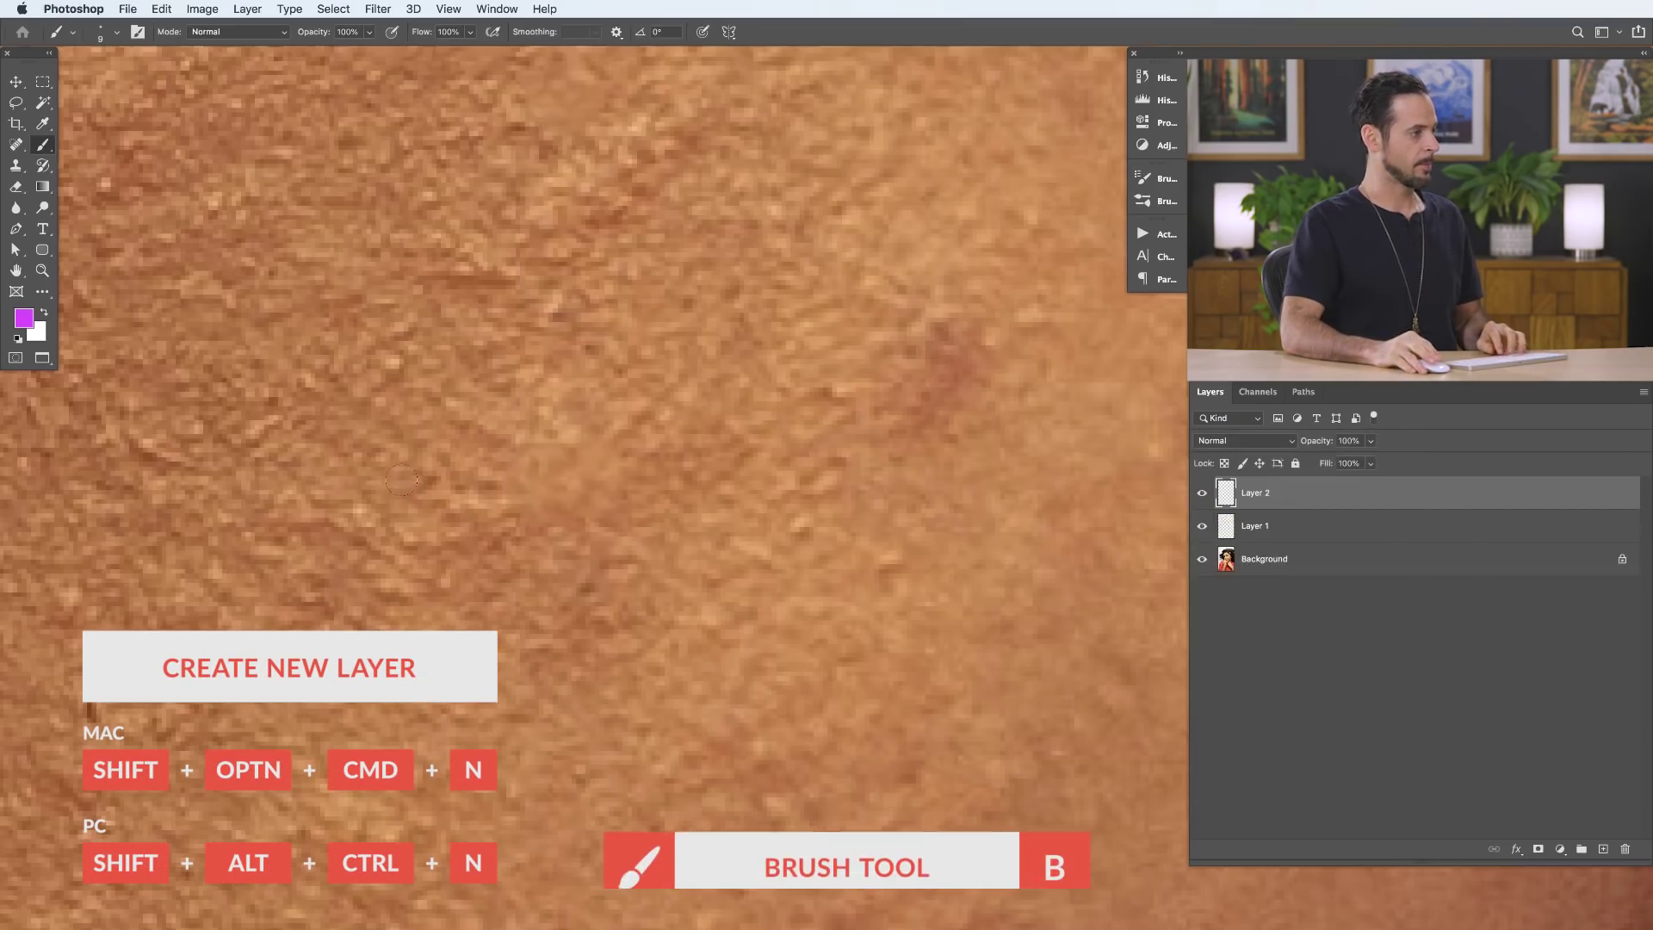
mouse_move(424, 489)
mouse_down()
mouse_move(609, 610)
mouse_move(738, 519)
mouse_move(715, 459)
mouse_move(578, 365)
mouse_move(461, 364)
mouse_move(401, 482)
mouse_up()
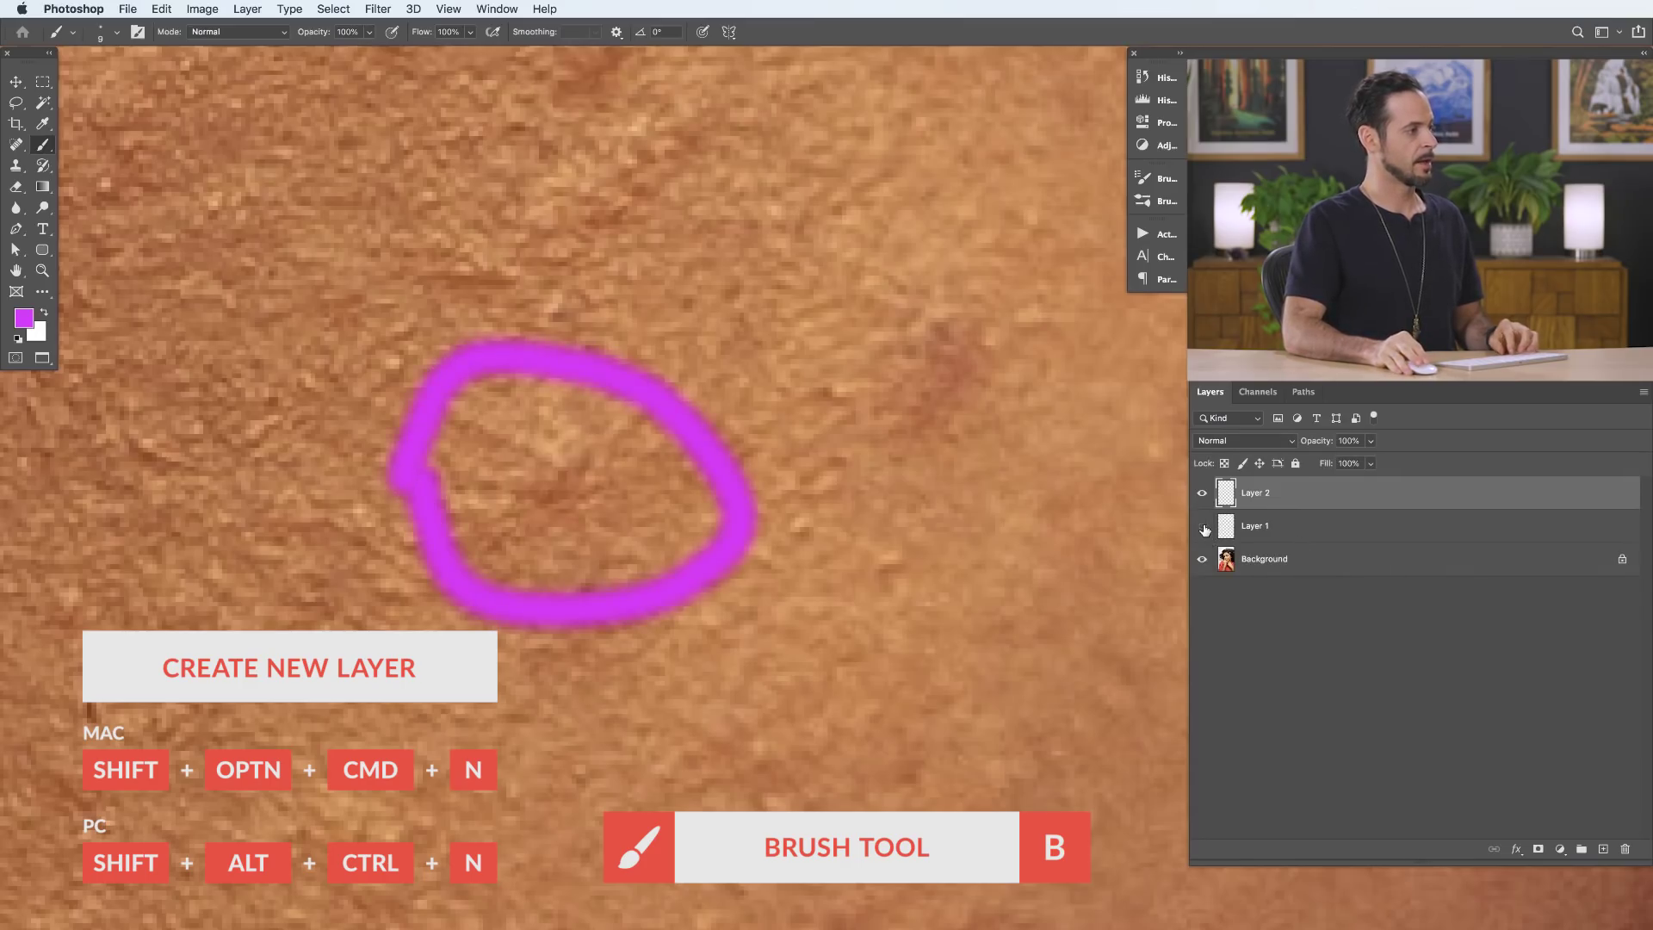
scroll(777, 548, down, 5)
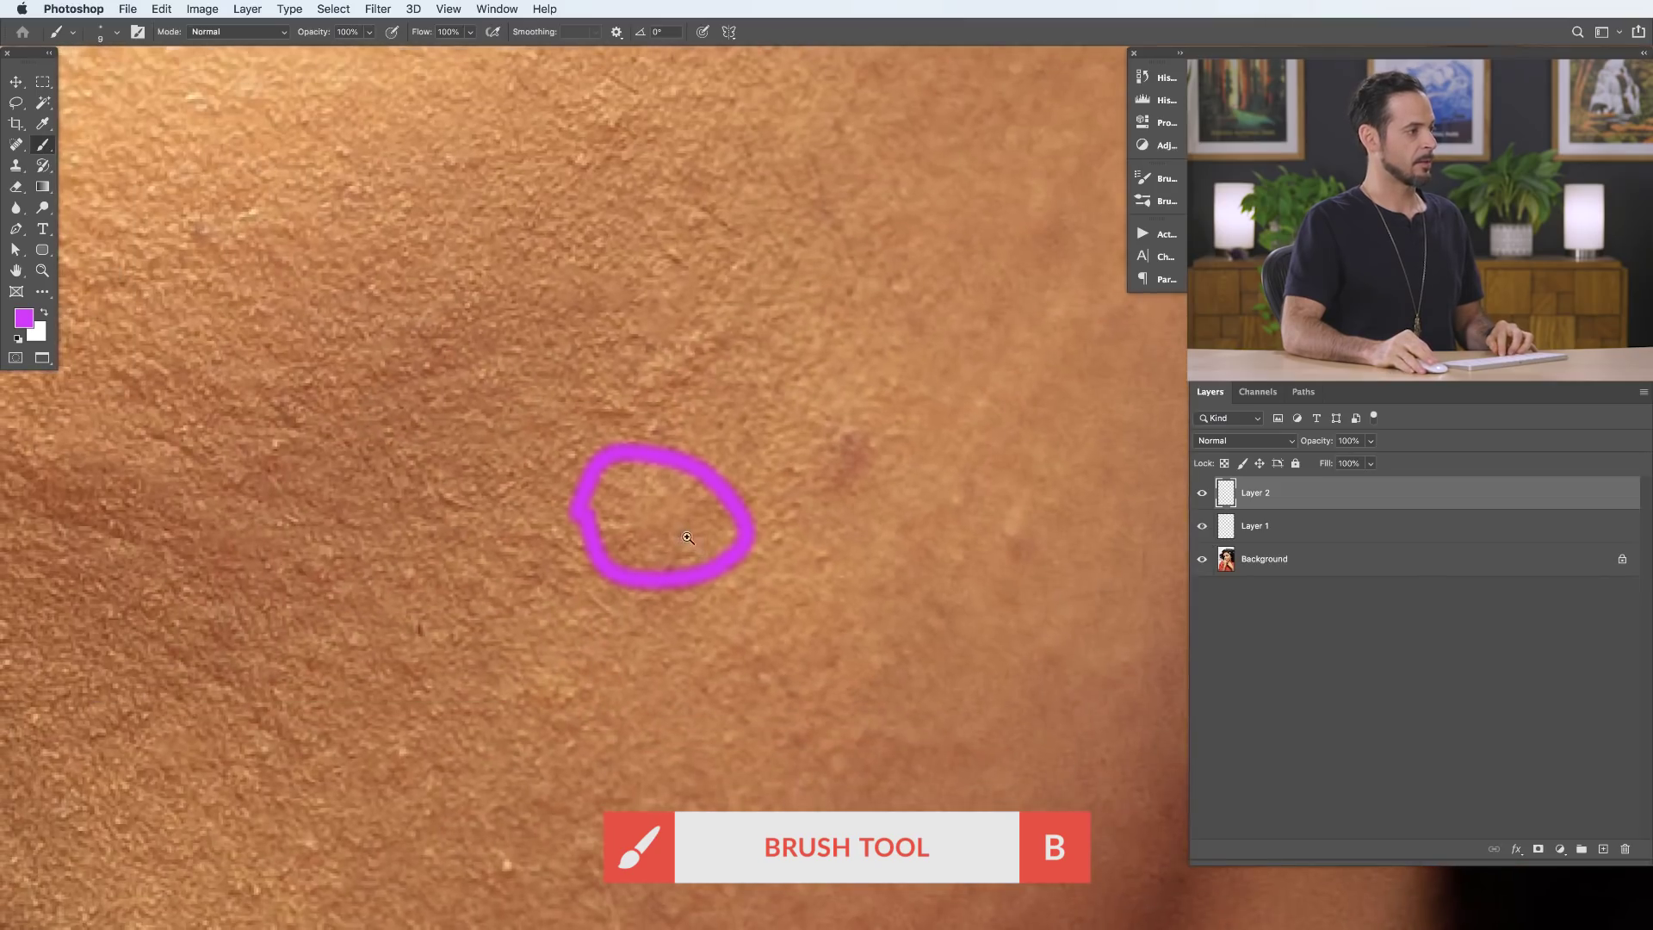
scroll(688, 538, up, 1)
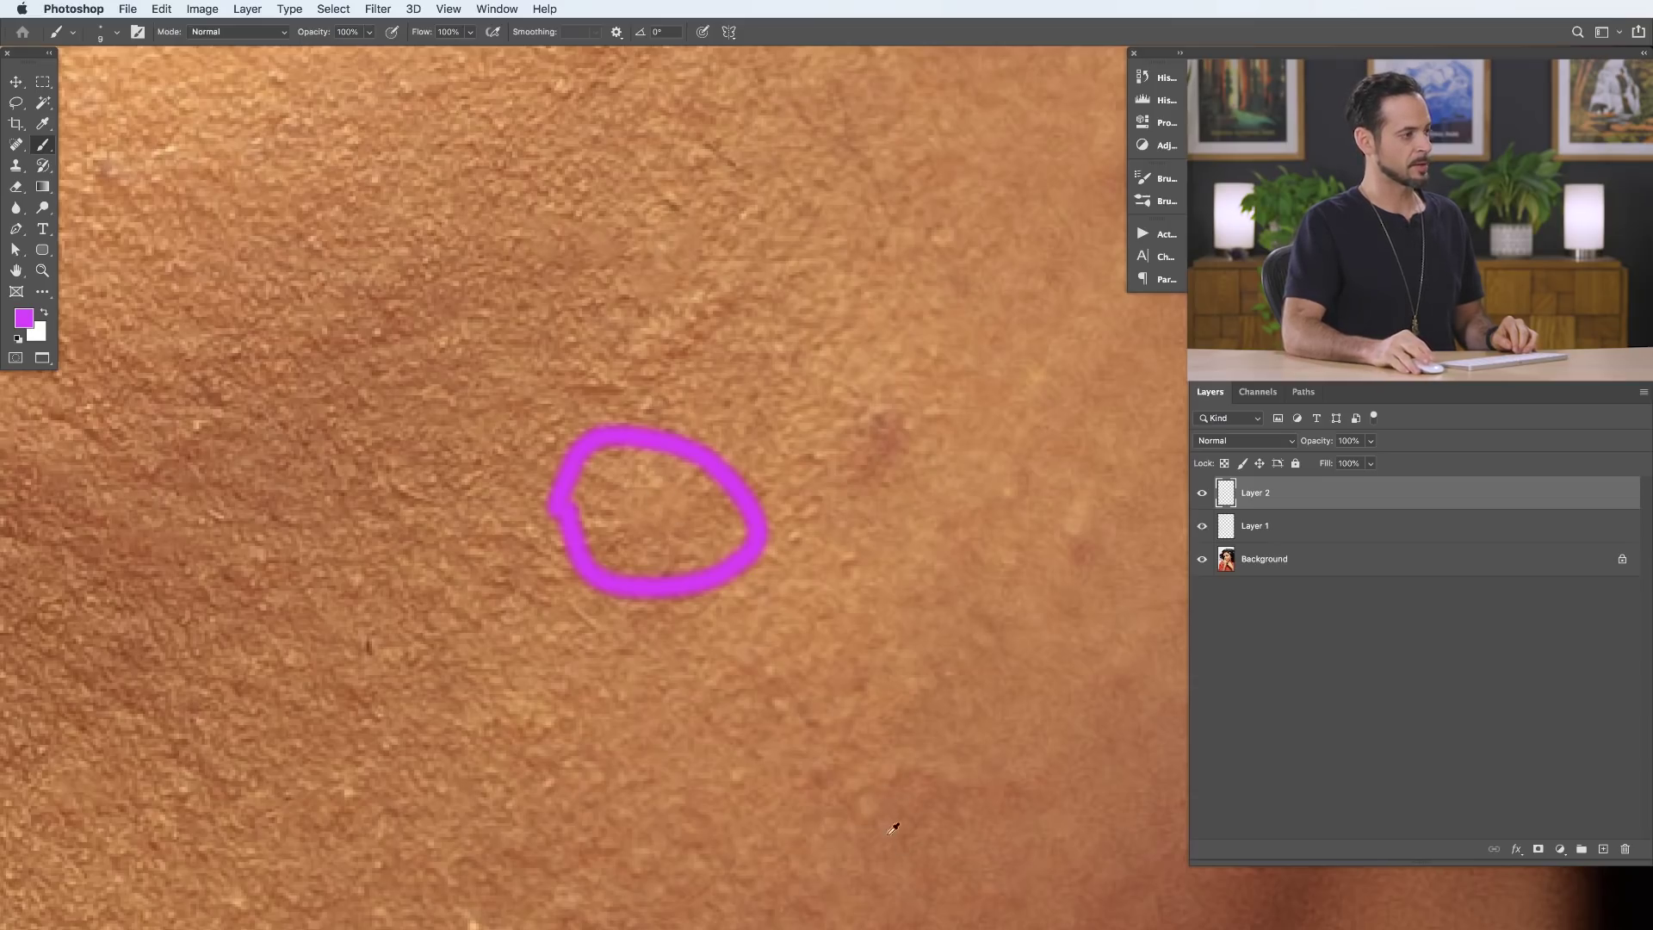
Step: Toggle Layer 1 repeatedly to compare the skin inside the magenta circle before and after healing, and inspect its texture closely
click(1204, 527)
click(1203, 527)
click(1204, 527)
click(1204, 527)
click(1204, 527)
click(1204, 527)
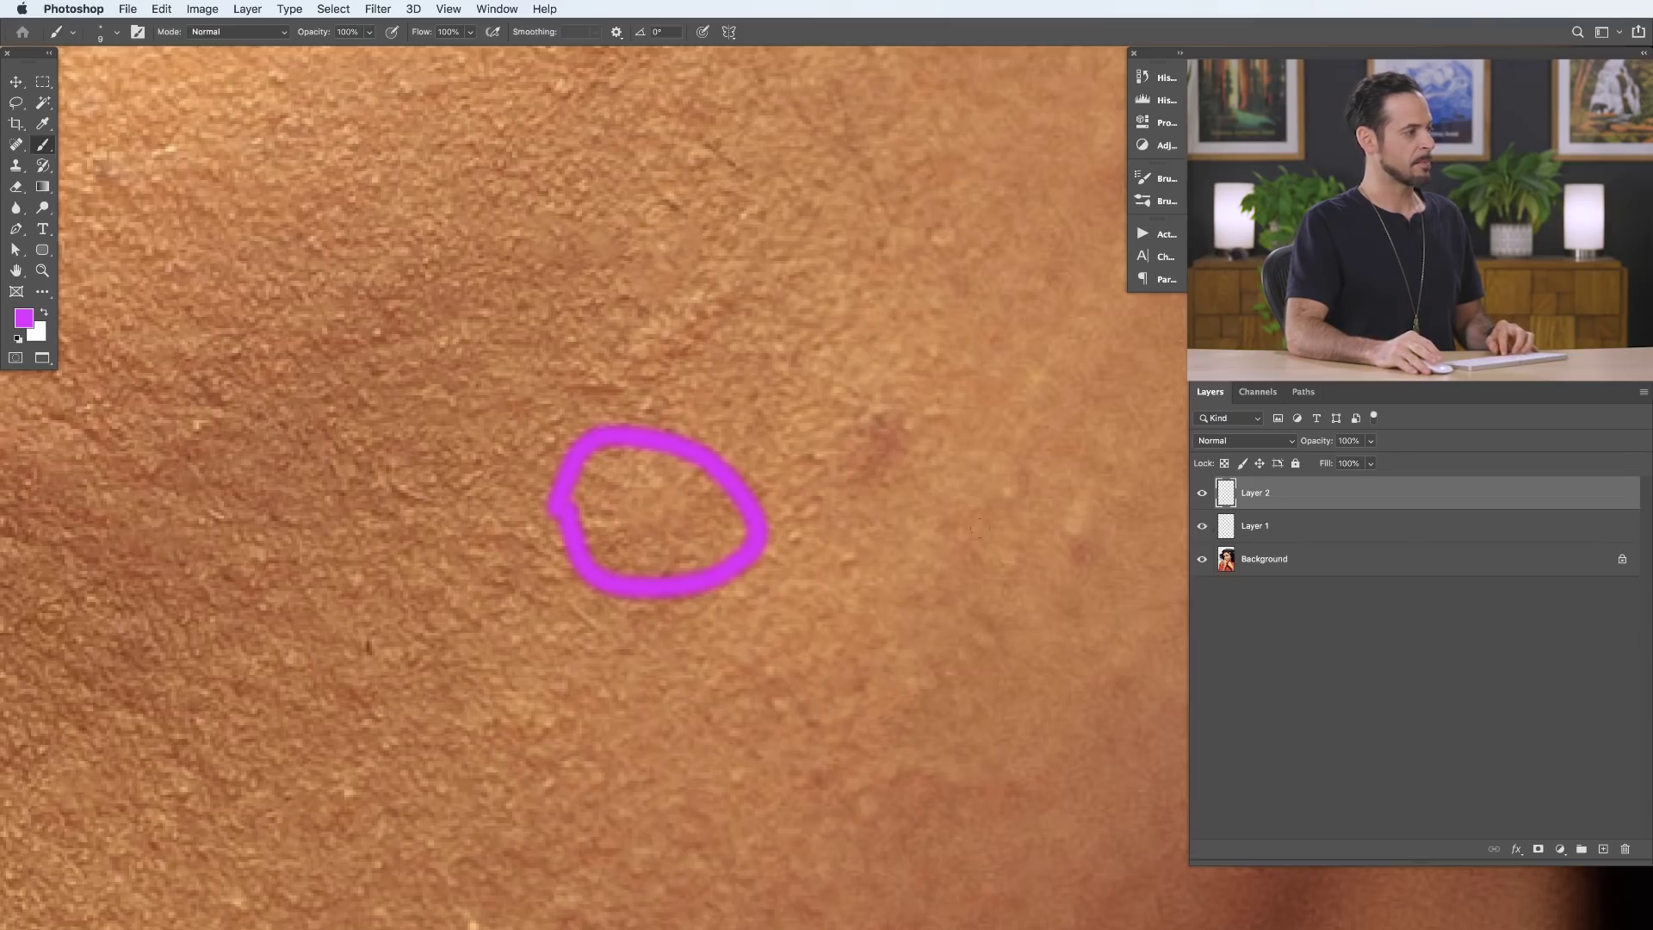
drag(648, 521, 712, 496)
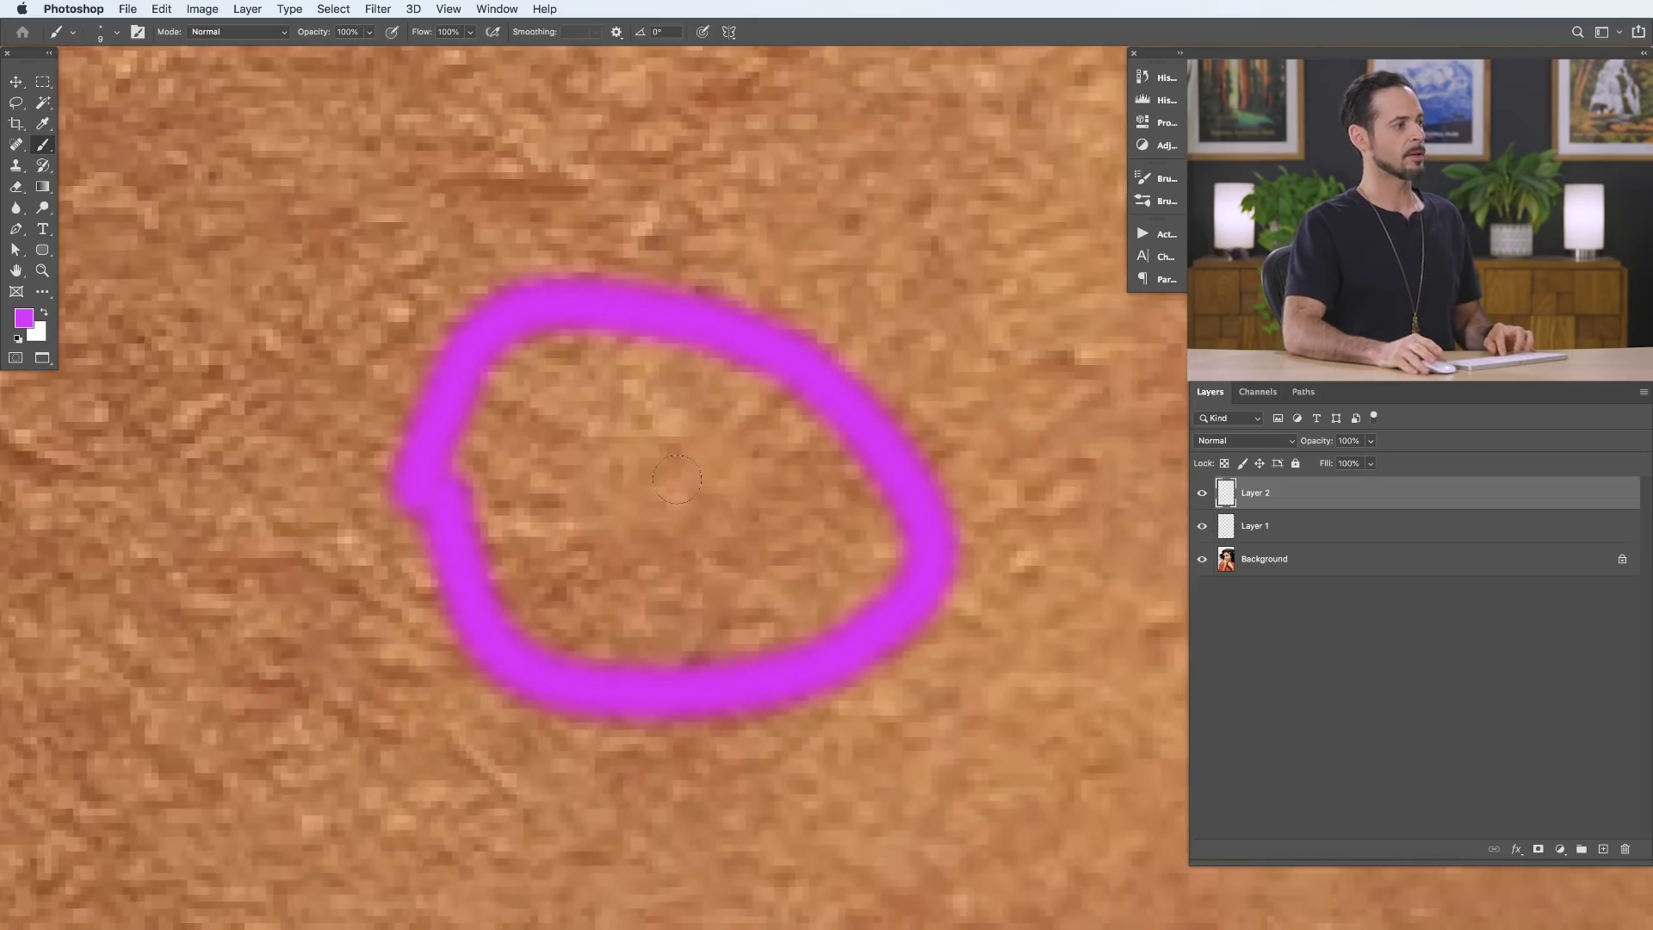
drag(711, 503, 672, 501)
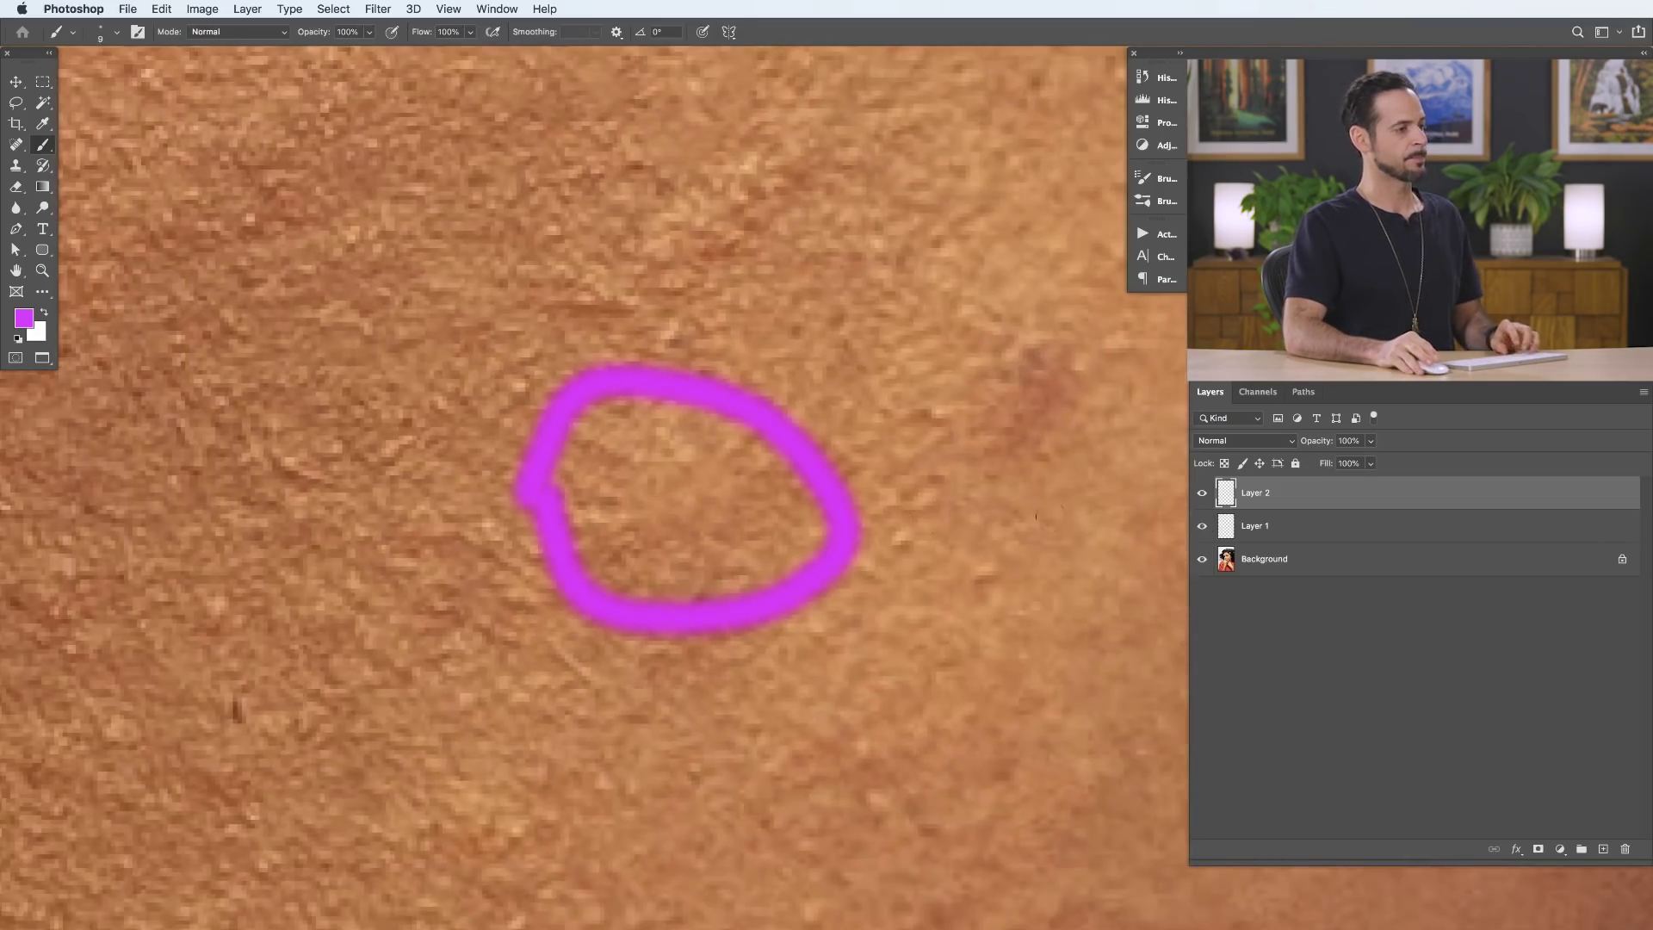
Step: Hide the magenta circle layer, add a new layer directly above Layer 1, and choose the Healing Brush Tool
click(1205, 494)
click(1291, 534)
key(super+alt+shift+n)
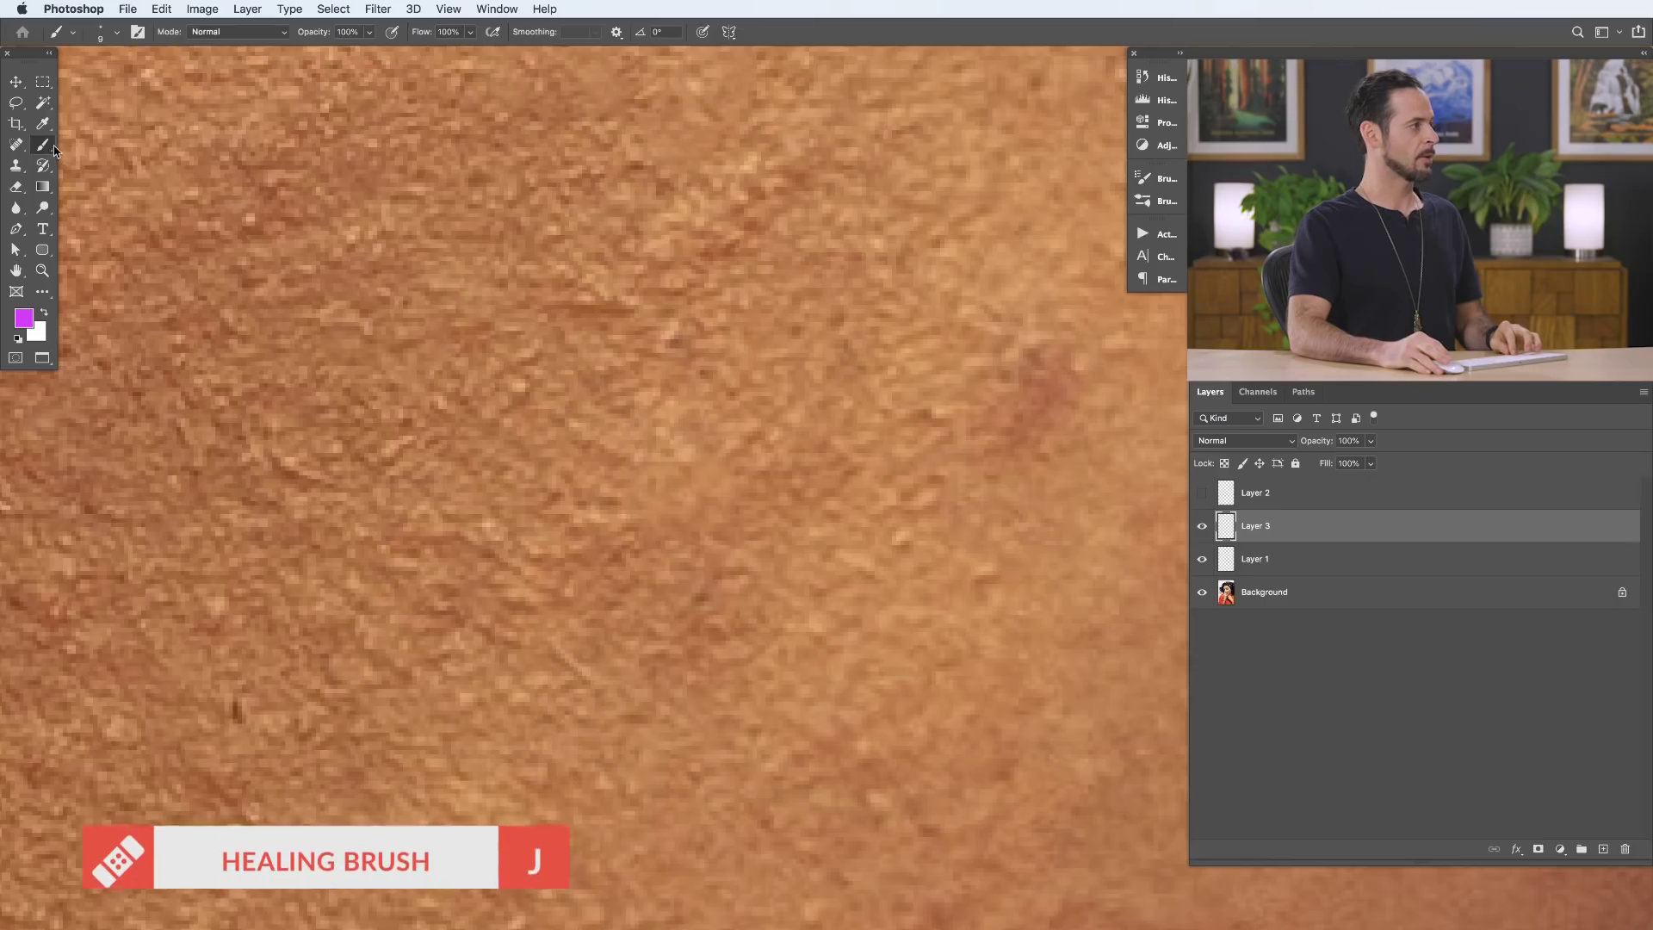
click(18, 146)
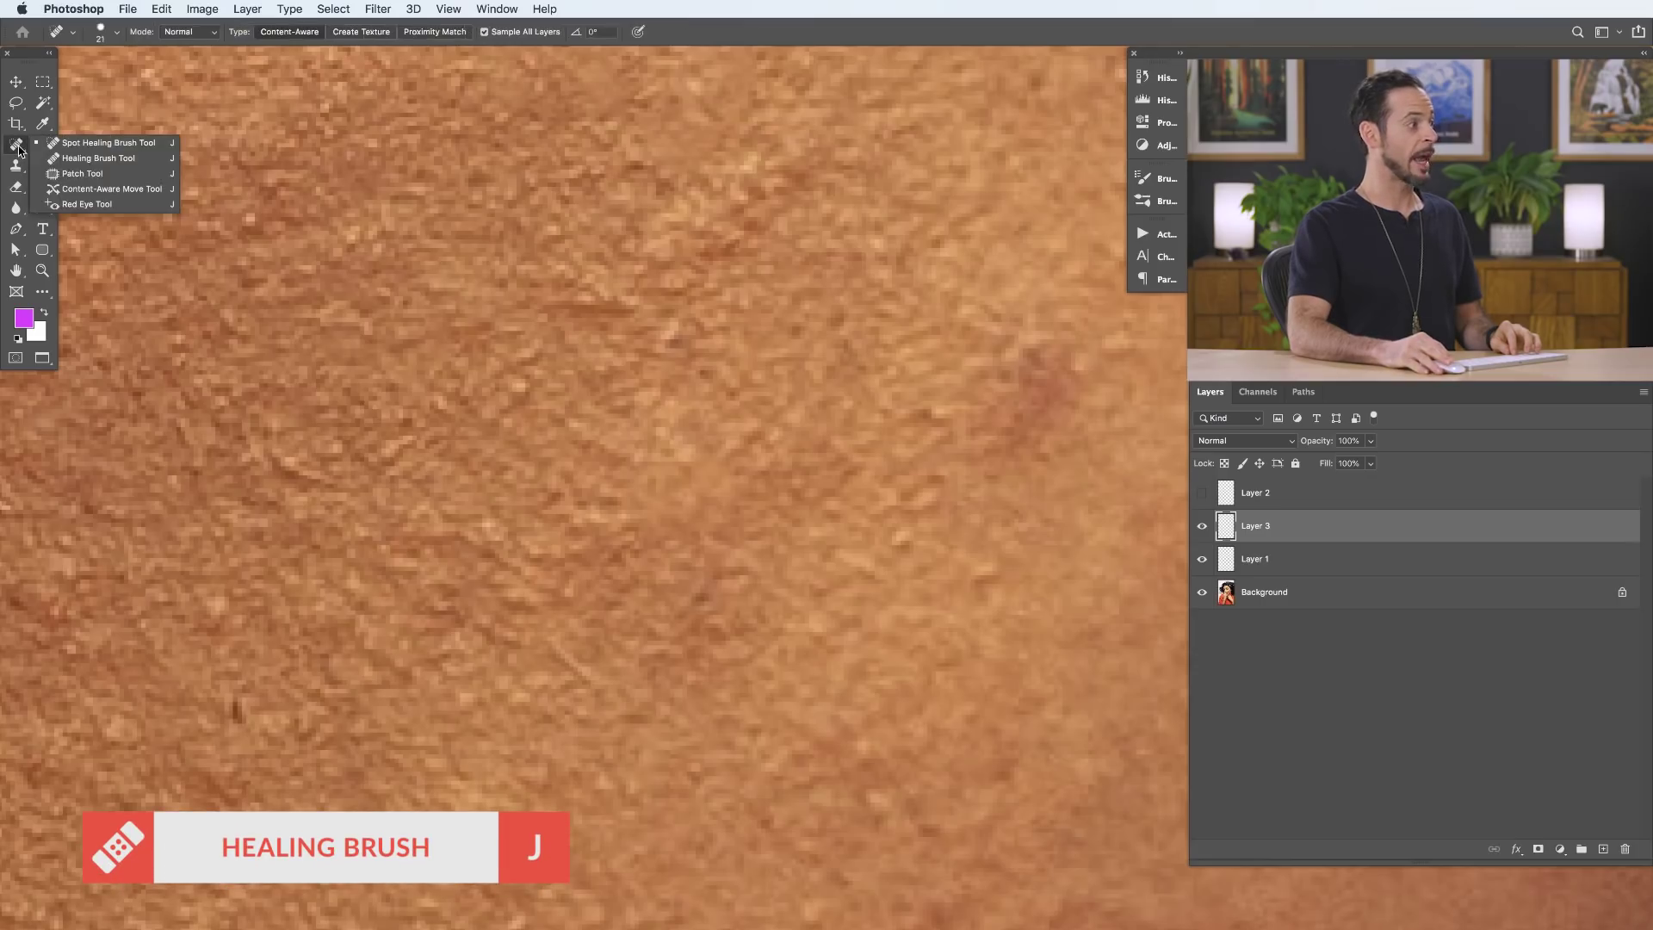
click(136, 158)
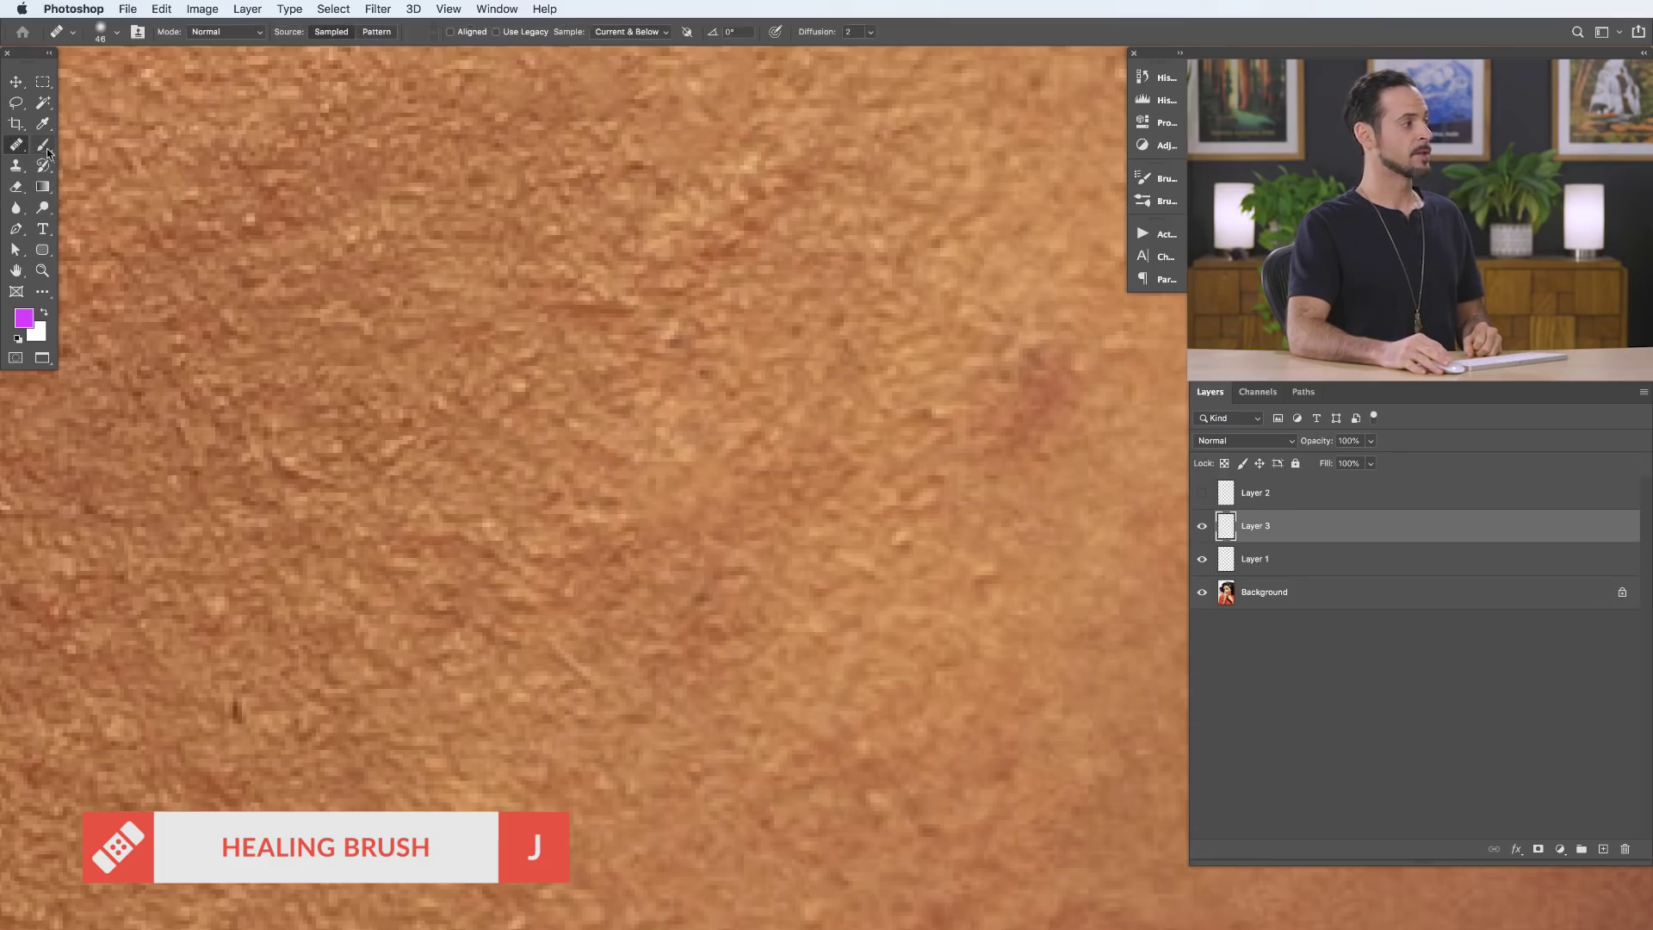
click(14, 149)
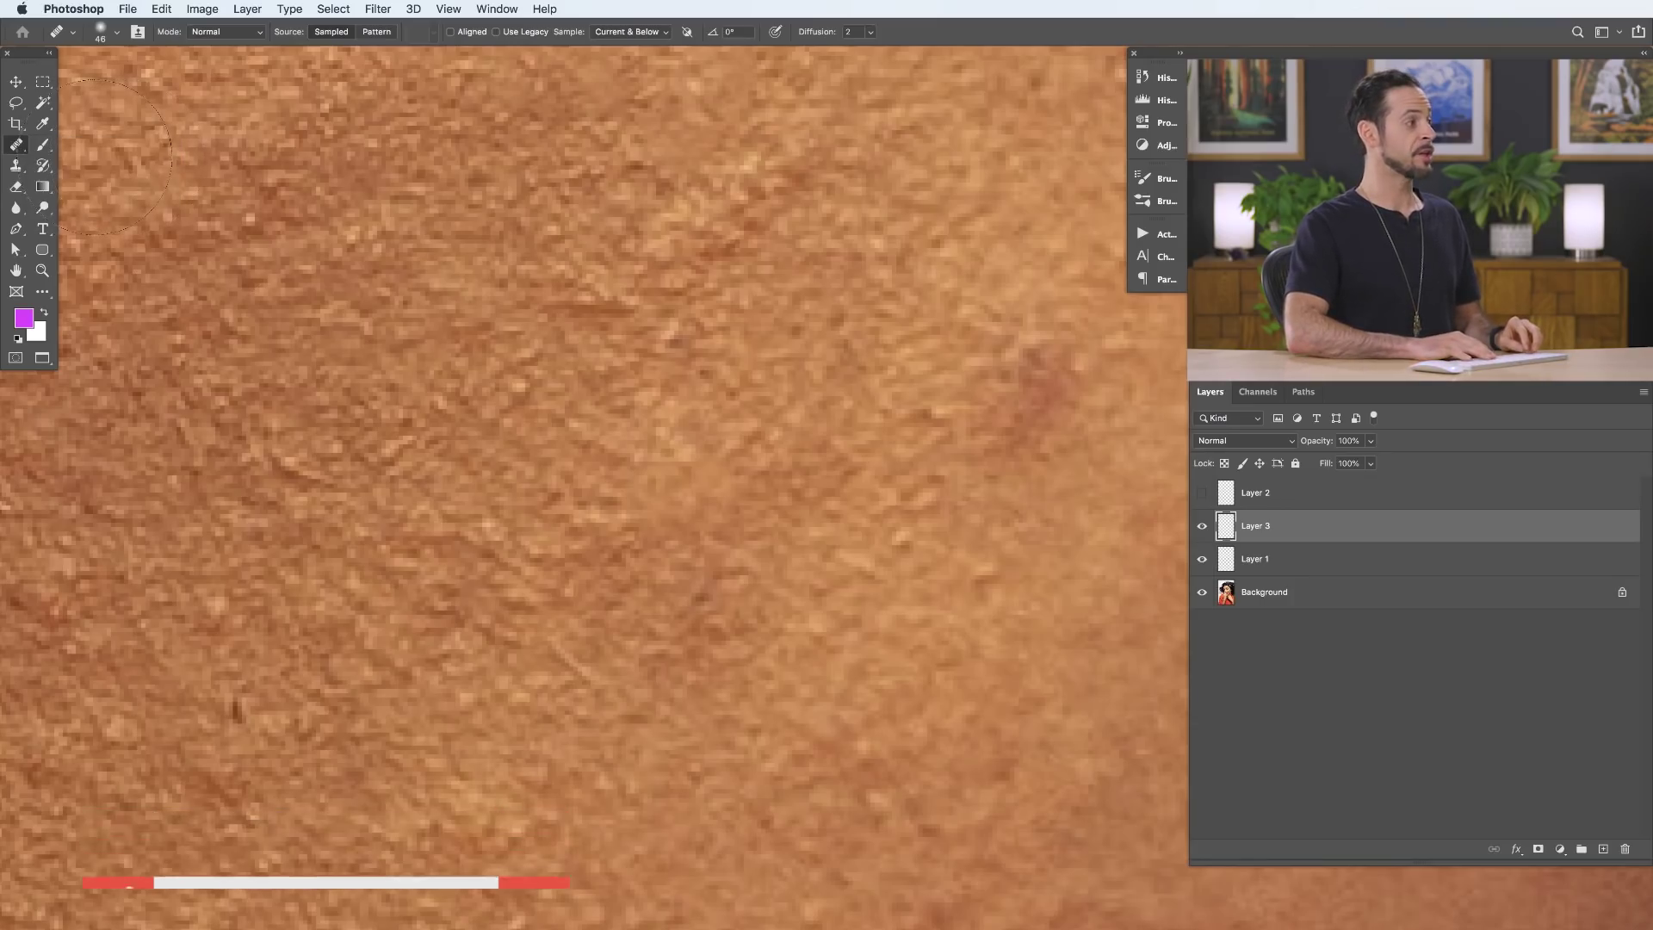
Step: Cycle through the whole group of healing tools and return to the Healing Brush Tool
key(shift+j)
key(shift+j)
key(shift+j)
key(shift+j)
key(shift+j)
key(shift+j)
key(shift+j)
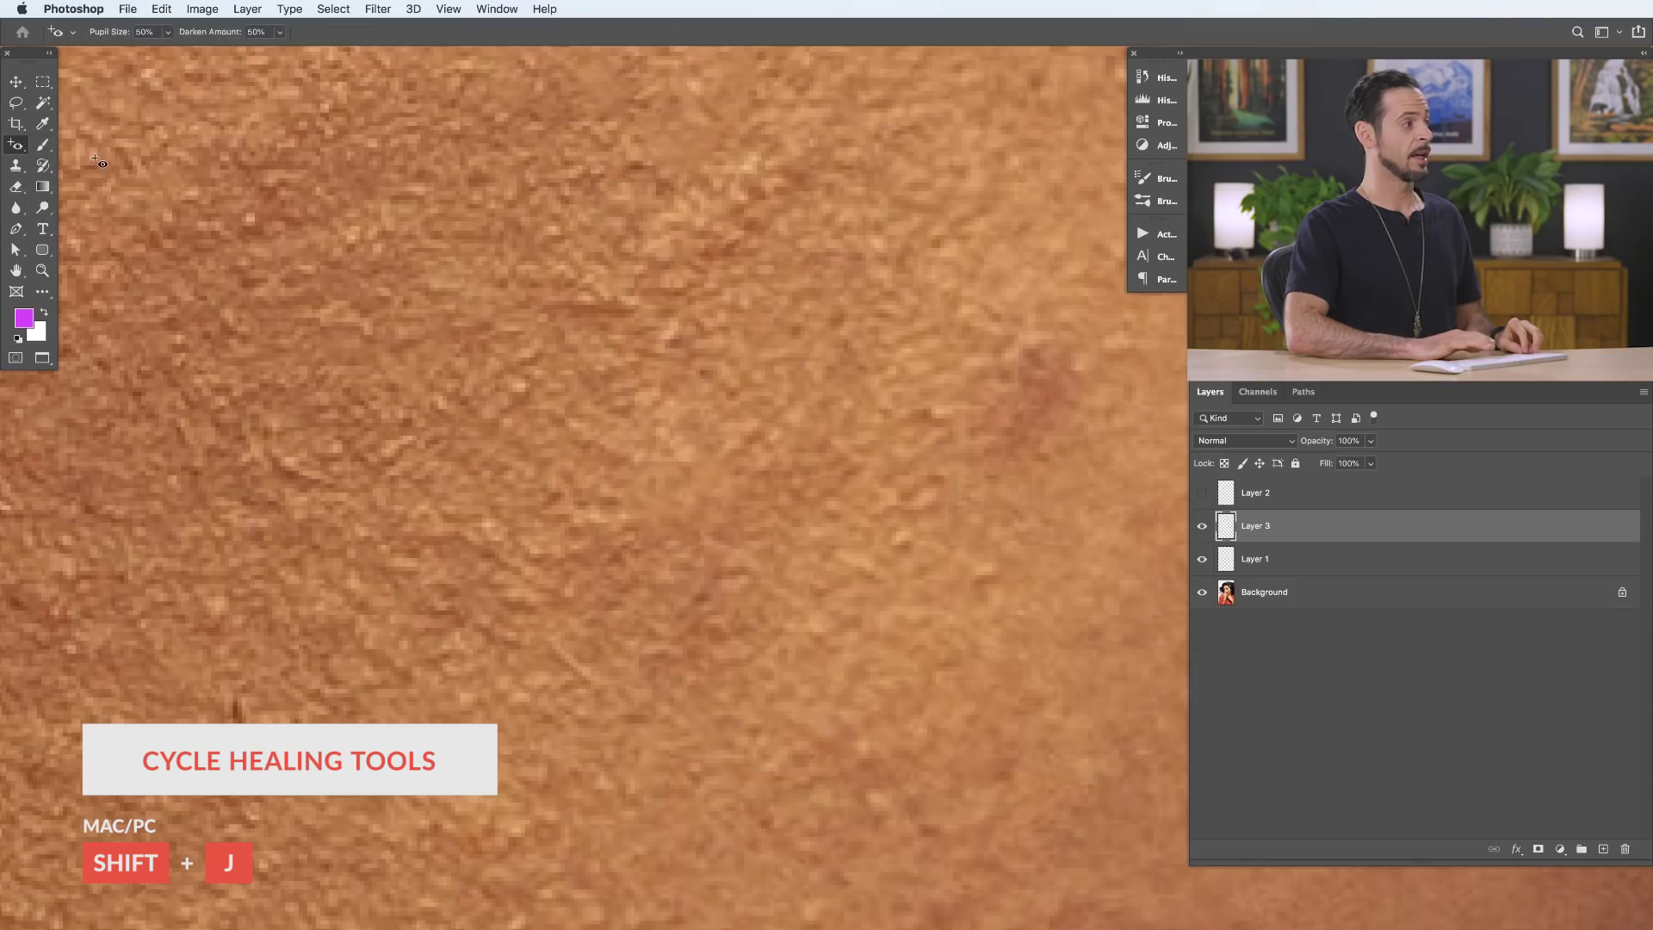
key(shift+j)
key(shift+j)
key(shift+j)
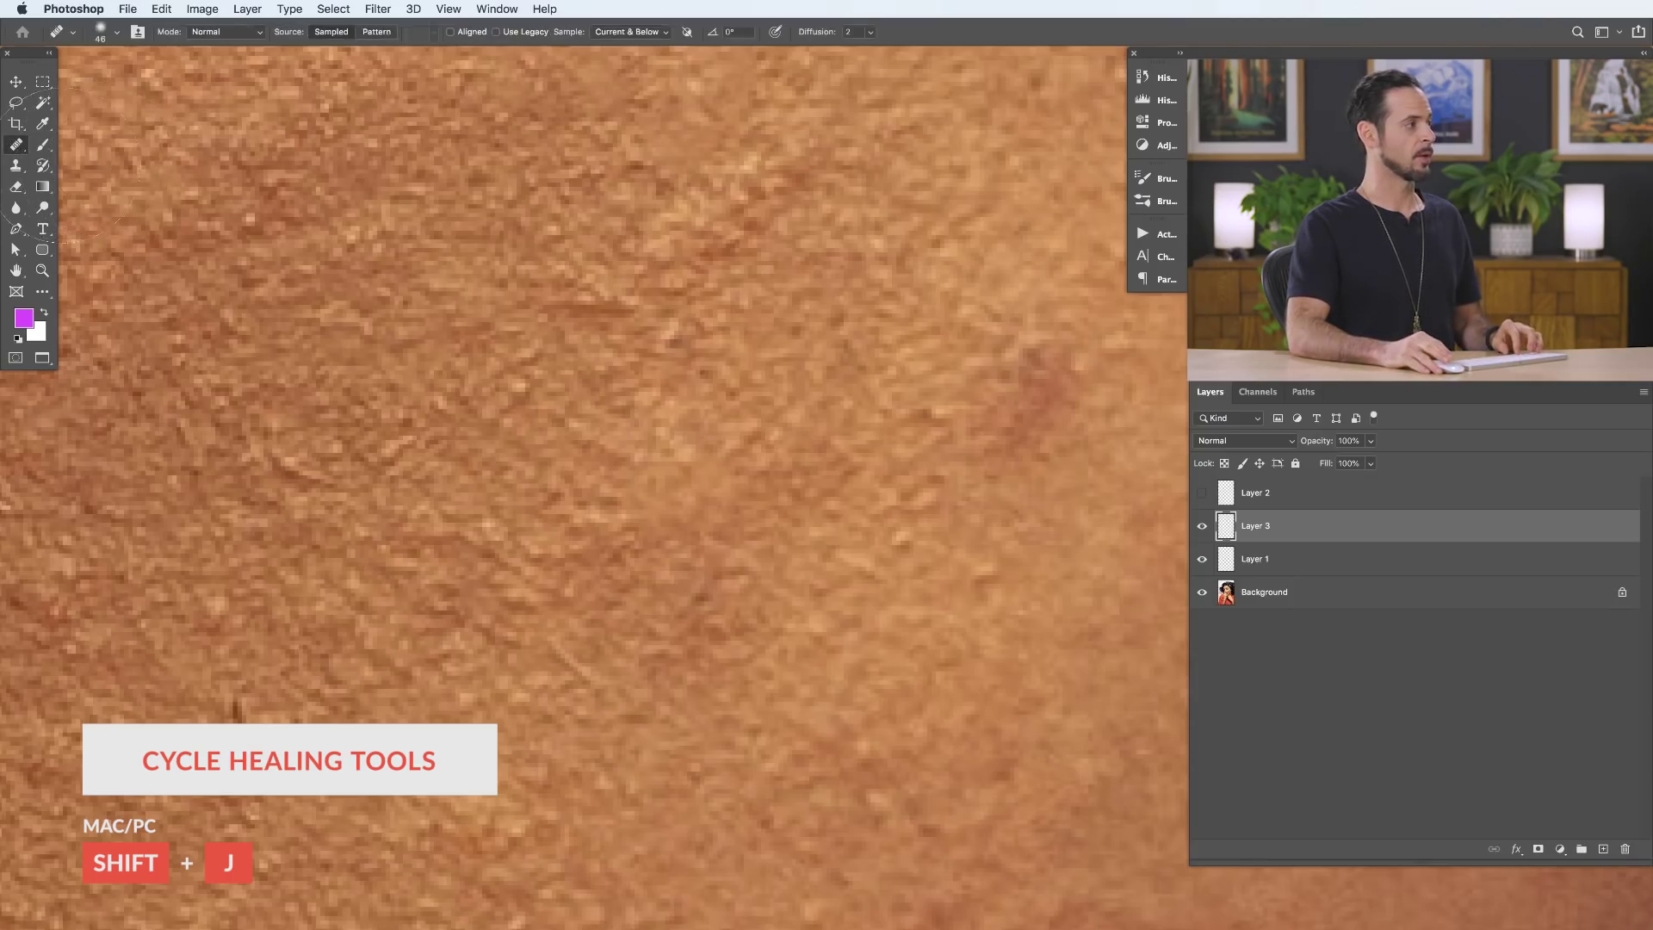
click(17, 152)
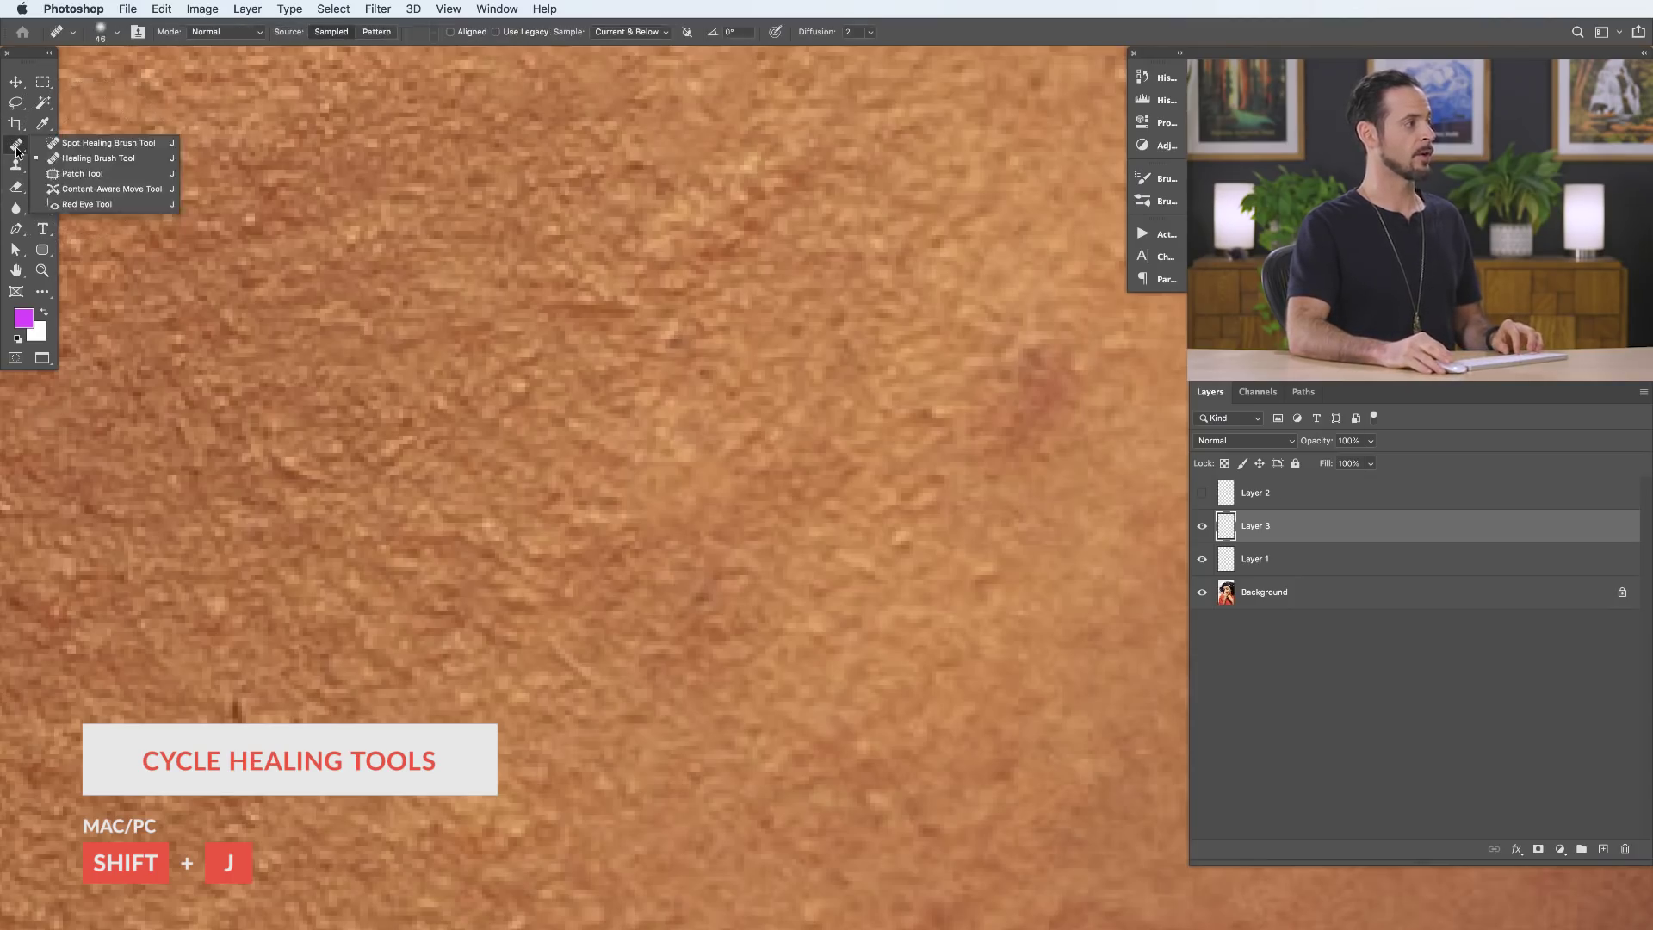
click(133, 164)
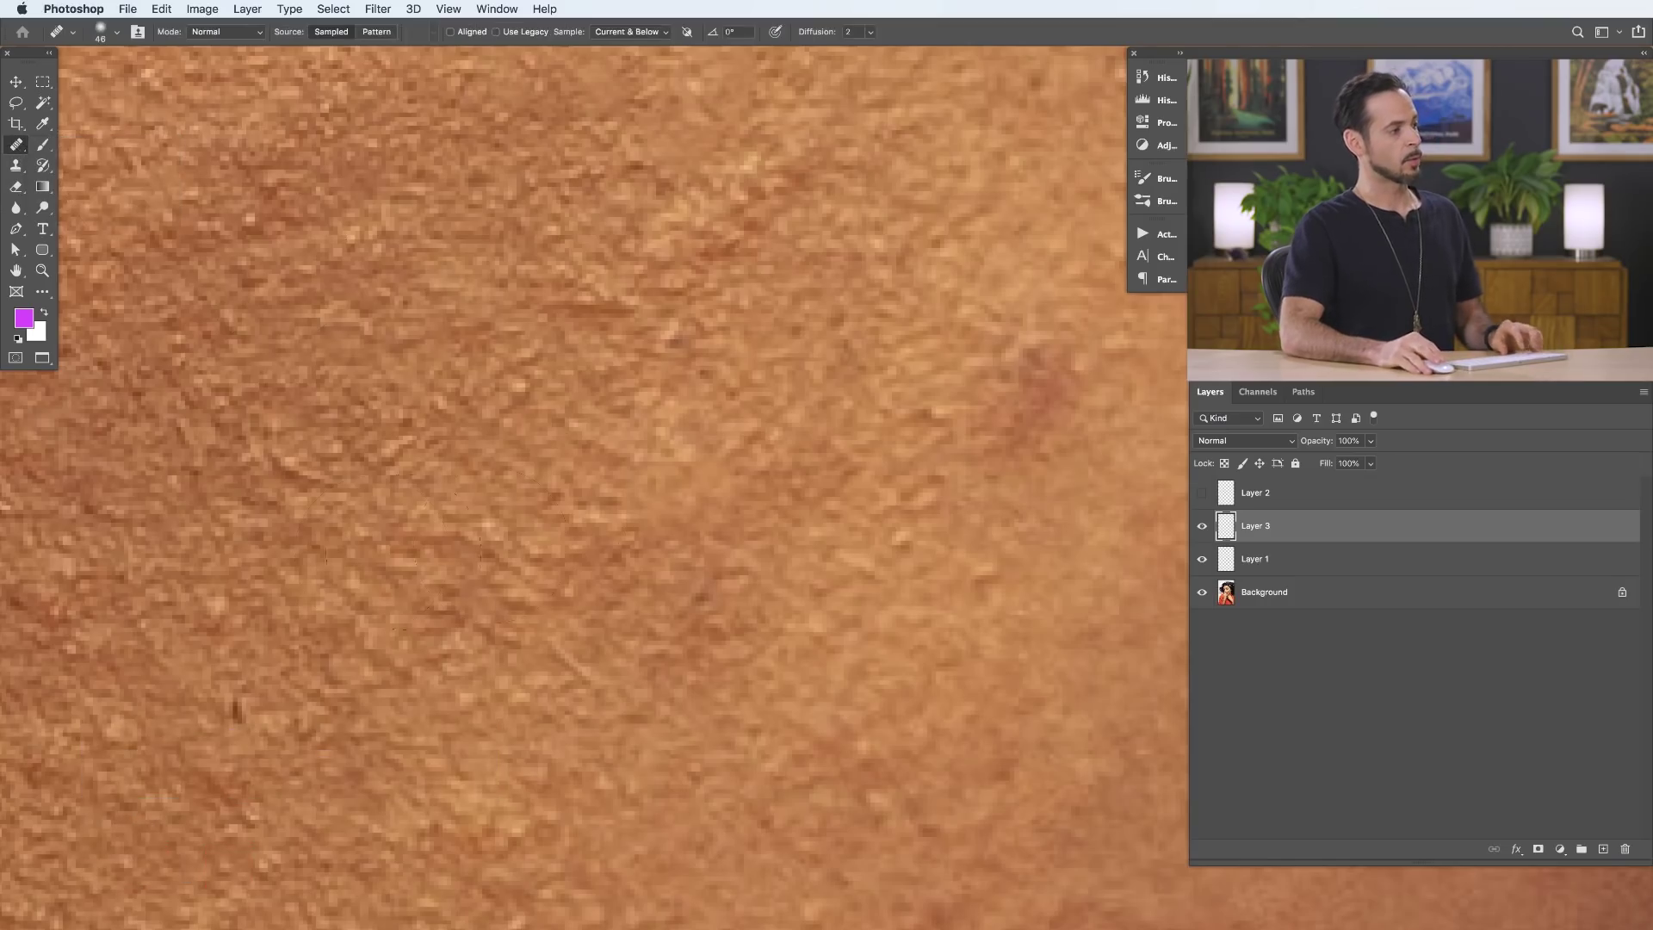
Step: Sample clean nearby skin with the Healing Brush and paint over the uneven patches in the textured cheek area on Layer 3
drag(547, 541, 461, 533)
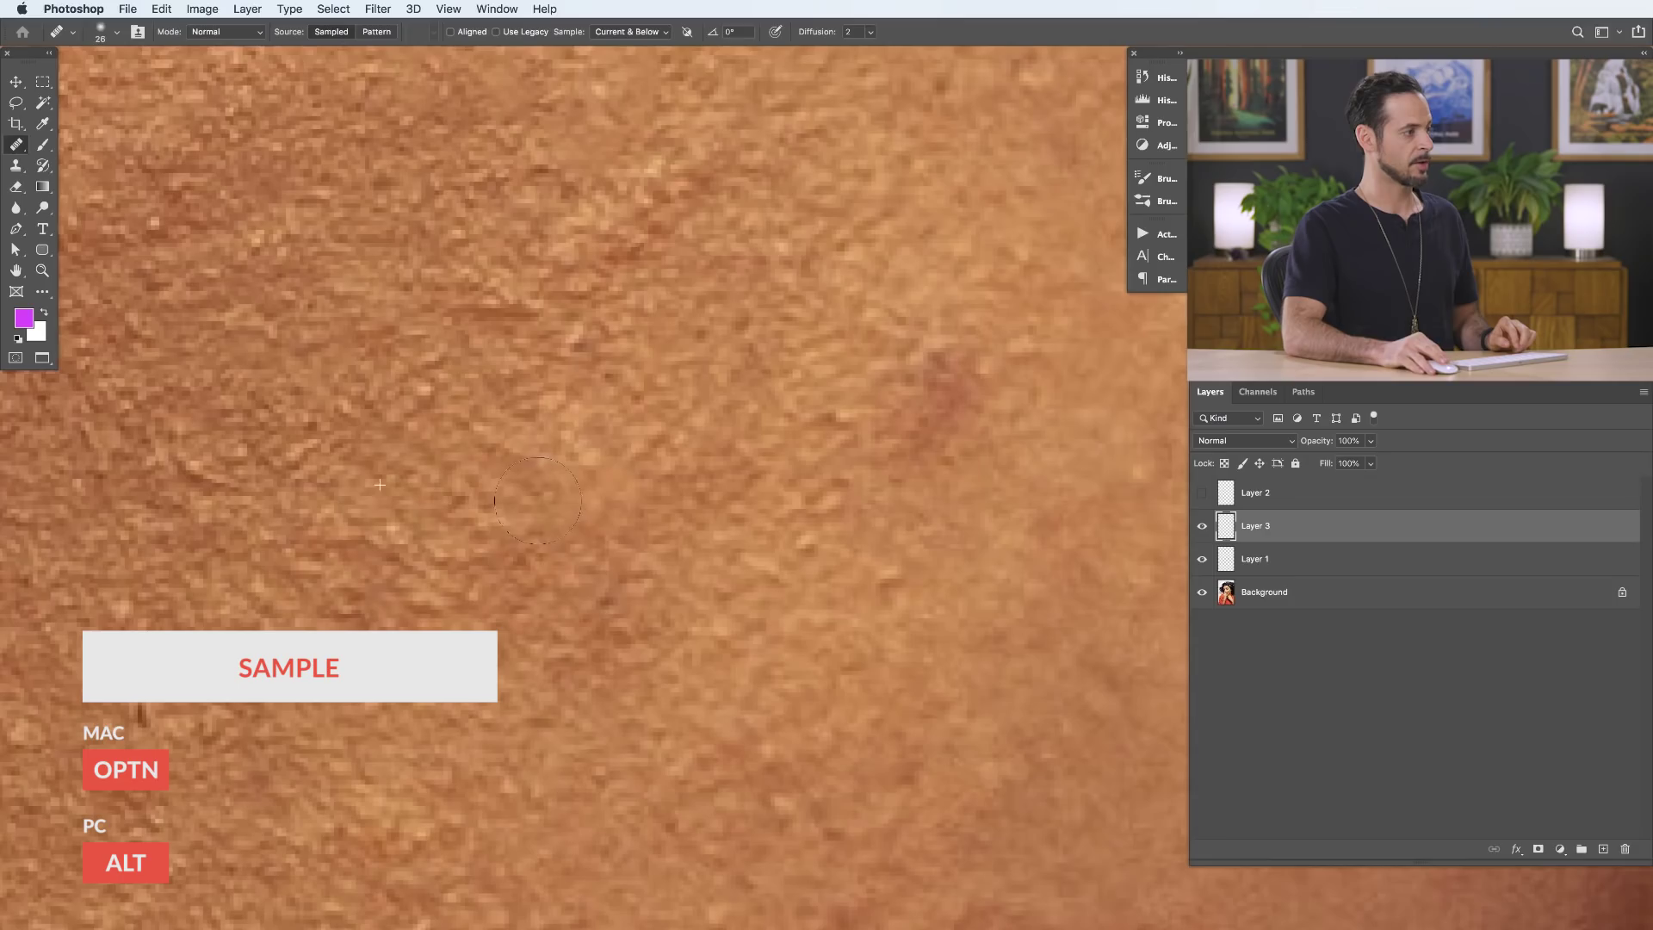
mouse_move(659, 564)
mouse_down()
mouse_move(572, 565)
mouse_move(595, 566)
mouse_up()
drag(694, 584, 469, 601)
drag(664, 542, 671, 543)
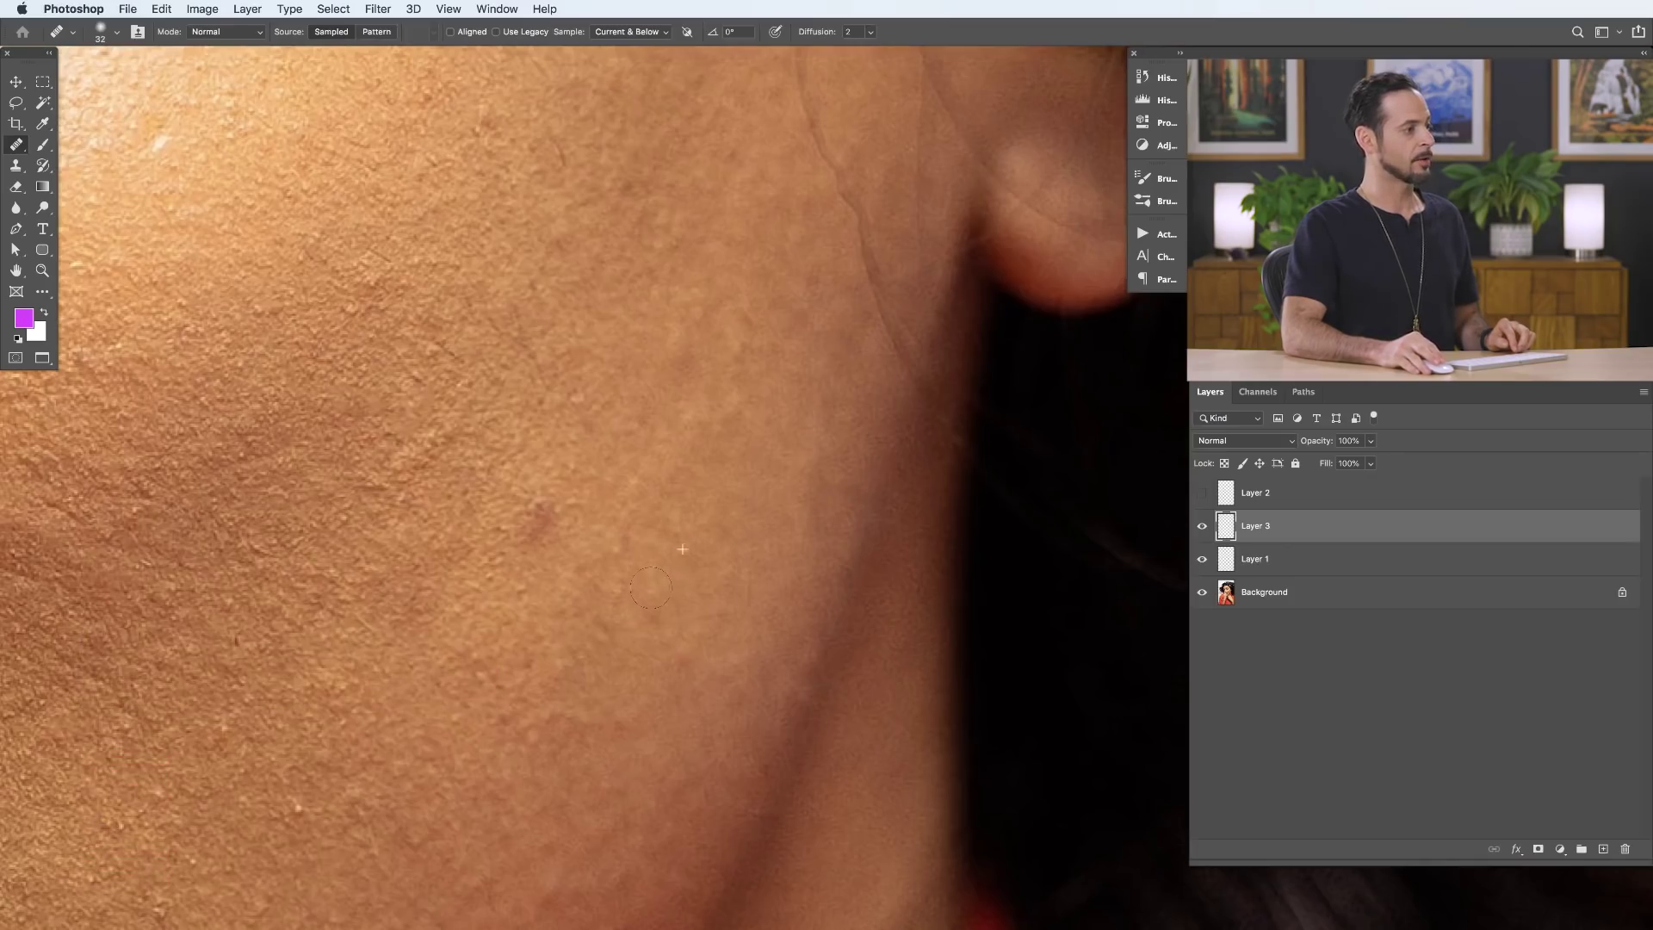
Step: Heal the smoother cheek skin near the jaw and the dark blemish beside it, sampling skin of matching texture for each
alt+click(731, 448)
drag(738, 392, 736, 410)
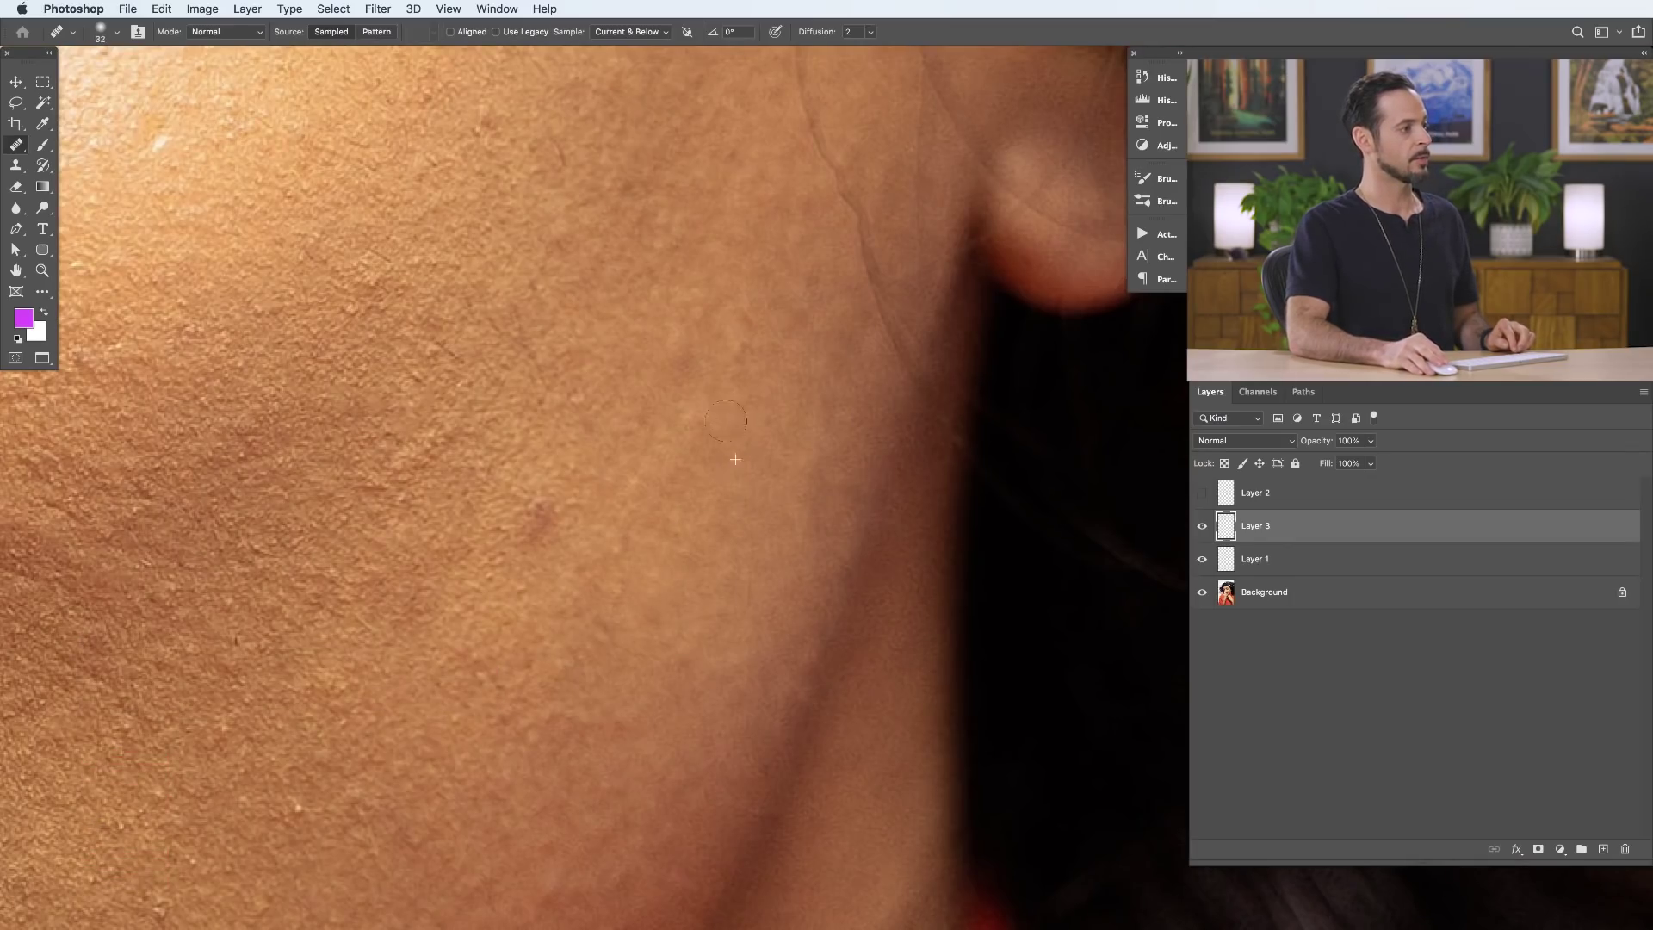
alt+click(557, 463)
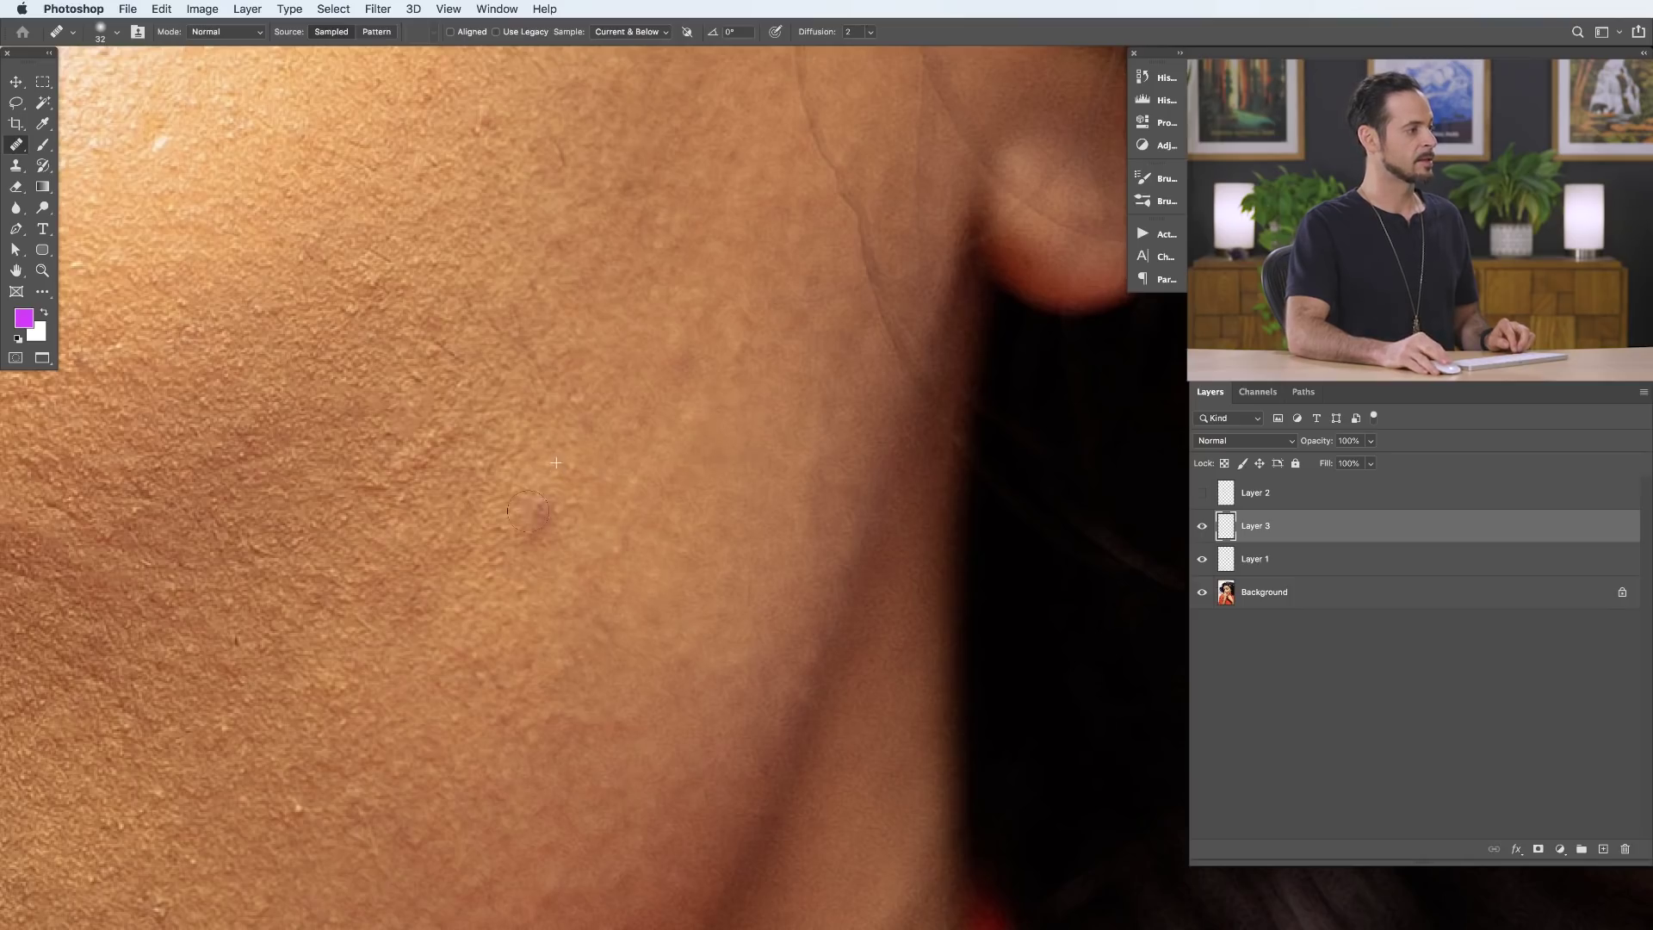
drag(537, 511, 529, 523)
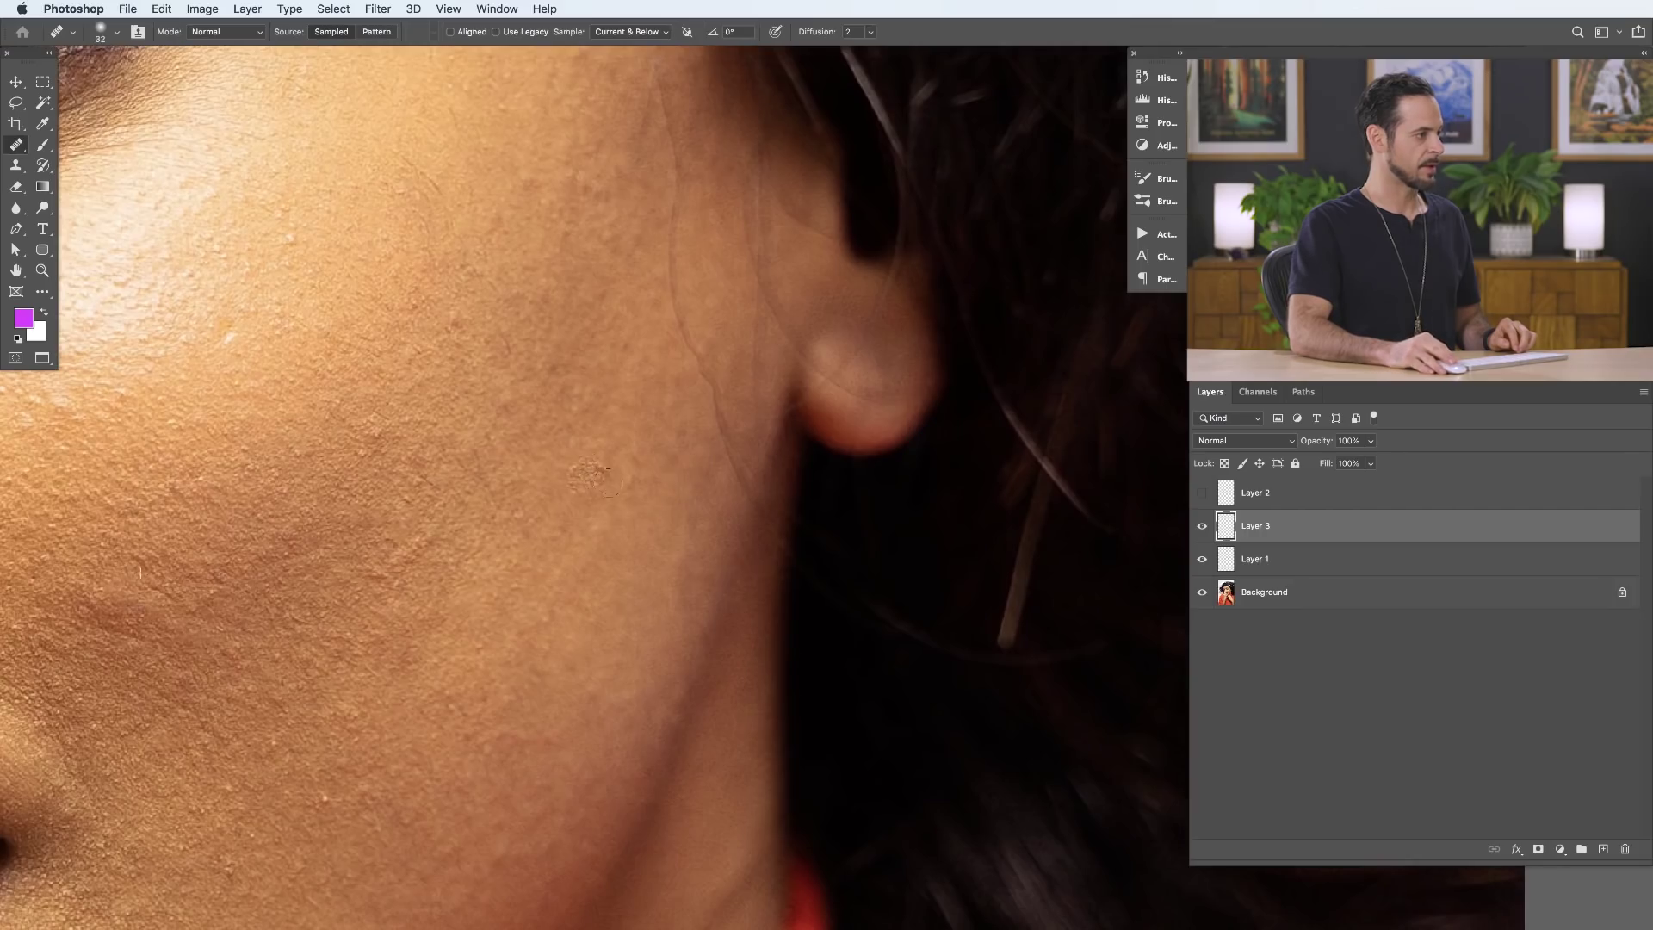
Step: Sample clean skin on the cheek beside the earlobe and heal the small imperfections next to it
scroll(594, 478, up, 1)
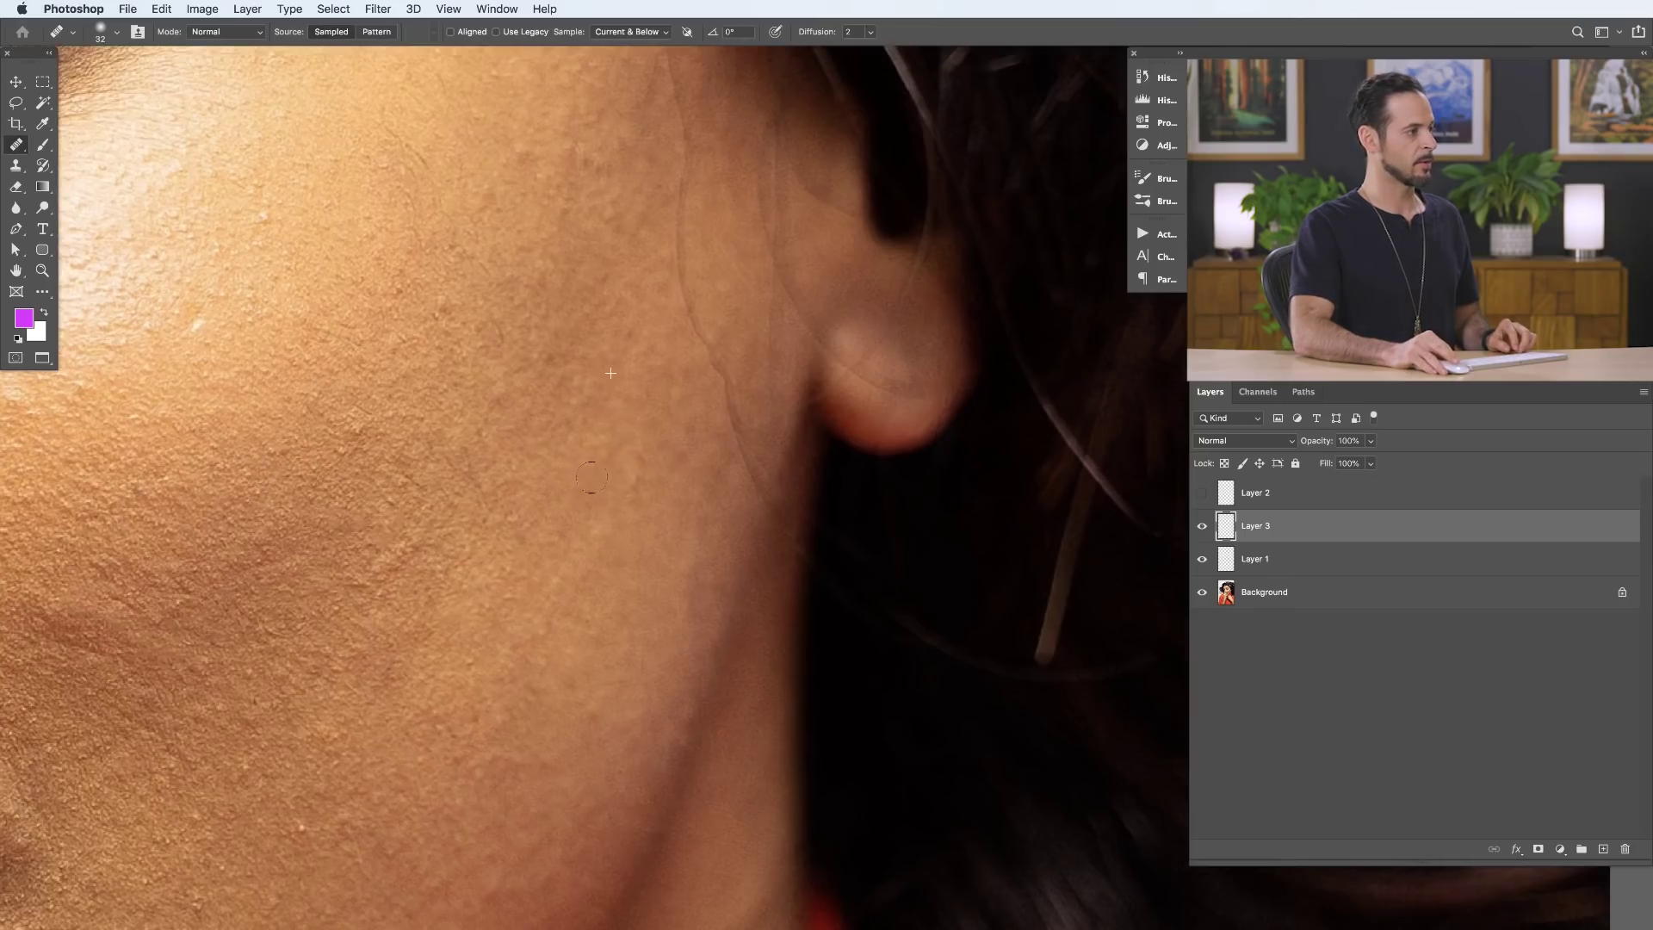
alt+click(564, 461)
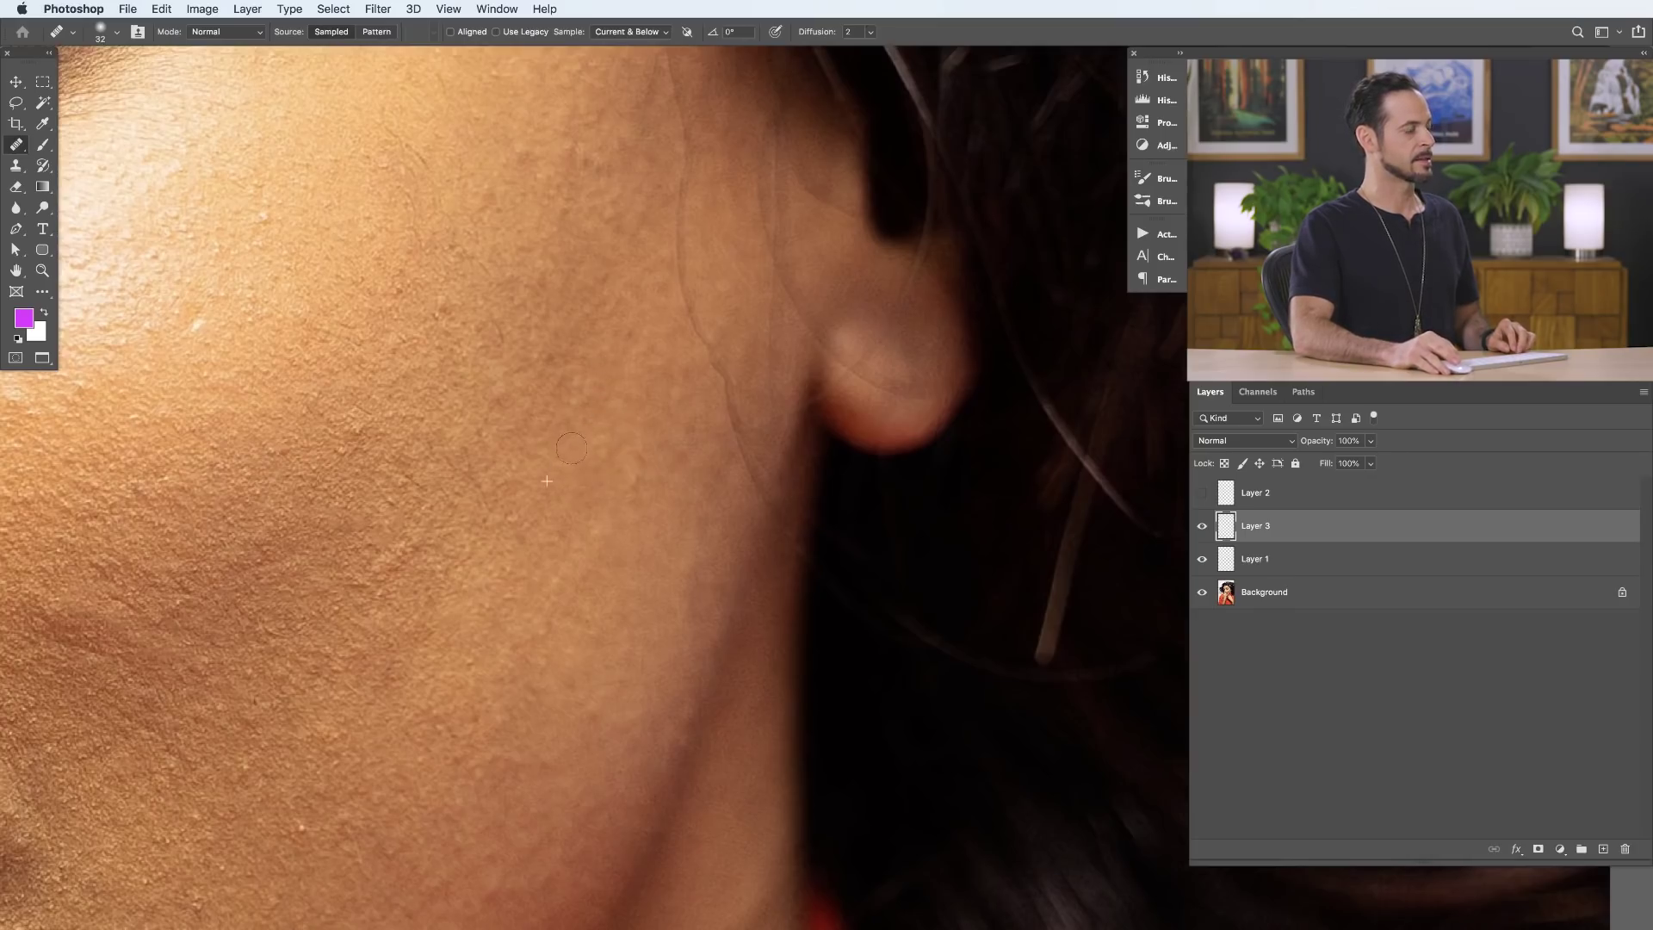
drag(511, 436, 555, 244)
Step: Sample the bright, textured skin near the chin and paint it over the smooth, shadowed jawline to test a mismatched source
drag(620, 626, 661, 596)
click(608, 605)
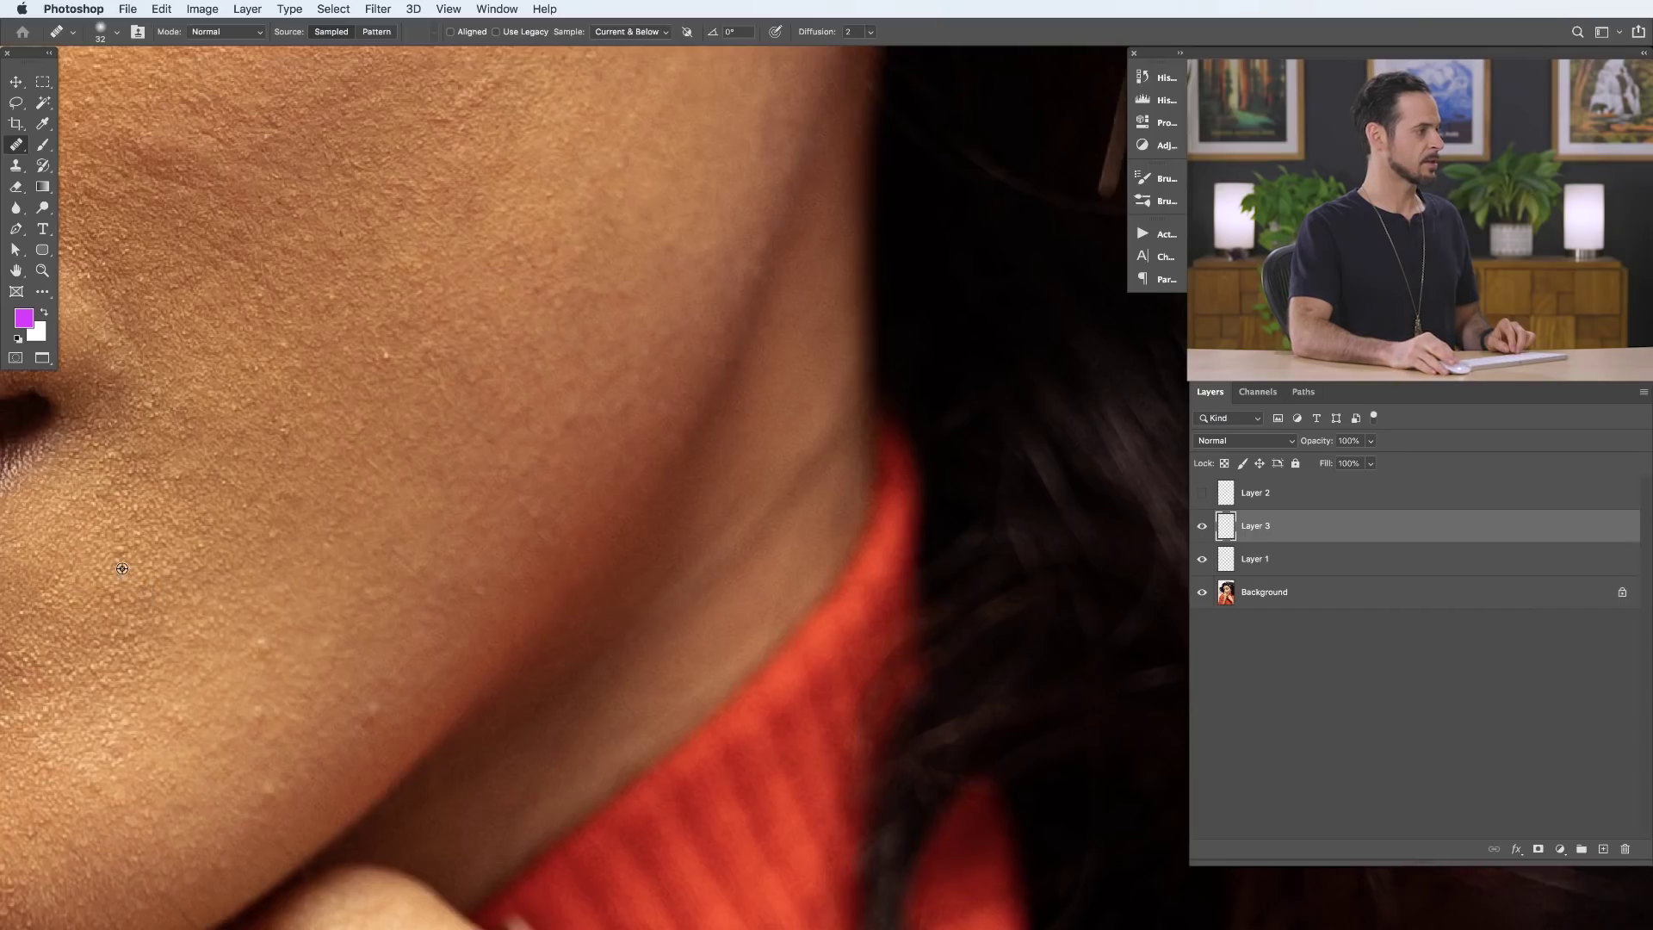
alt+click(123, 568)
mouse_move(657, 565)
mouse_down()
mouse_move(628, 606)
mouse_move(694, 529)
mouse_up()
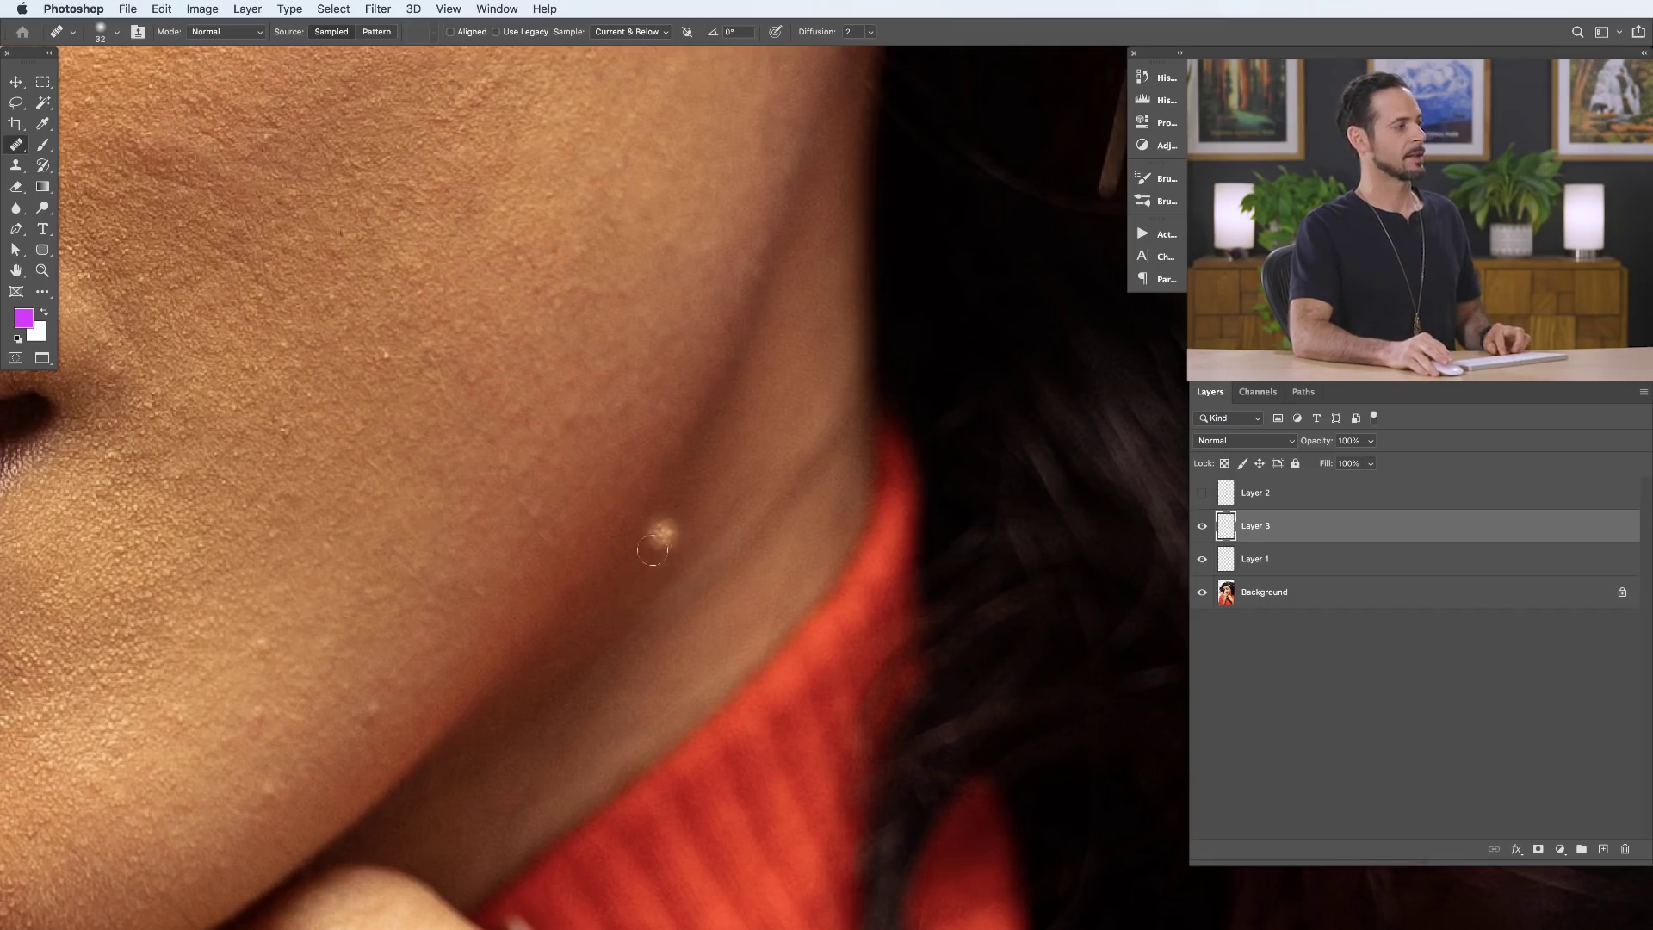
scroll(650, 552, down, 5)
drag(523, 553, 576, 646)
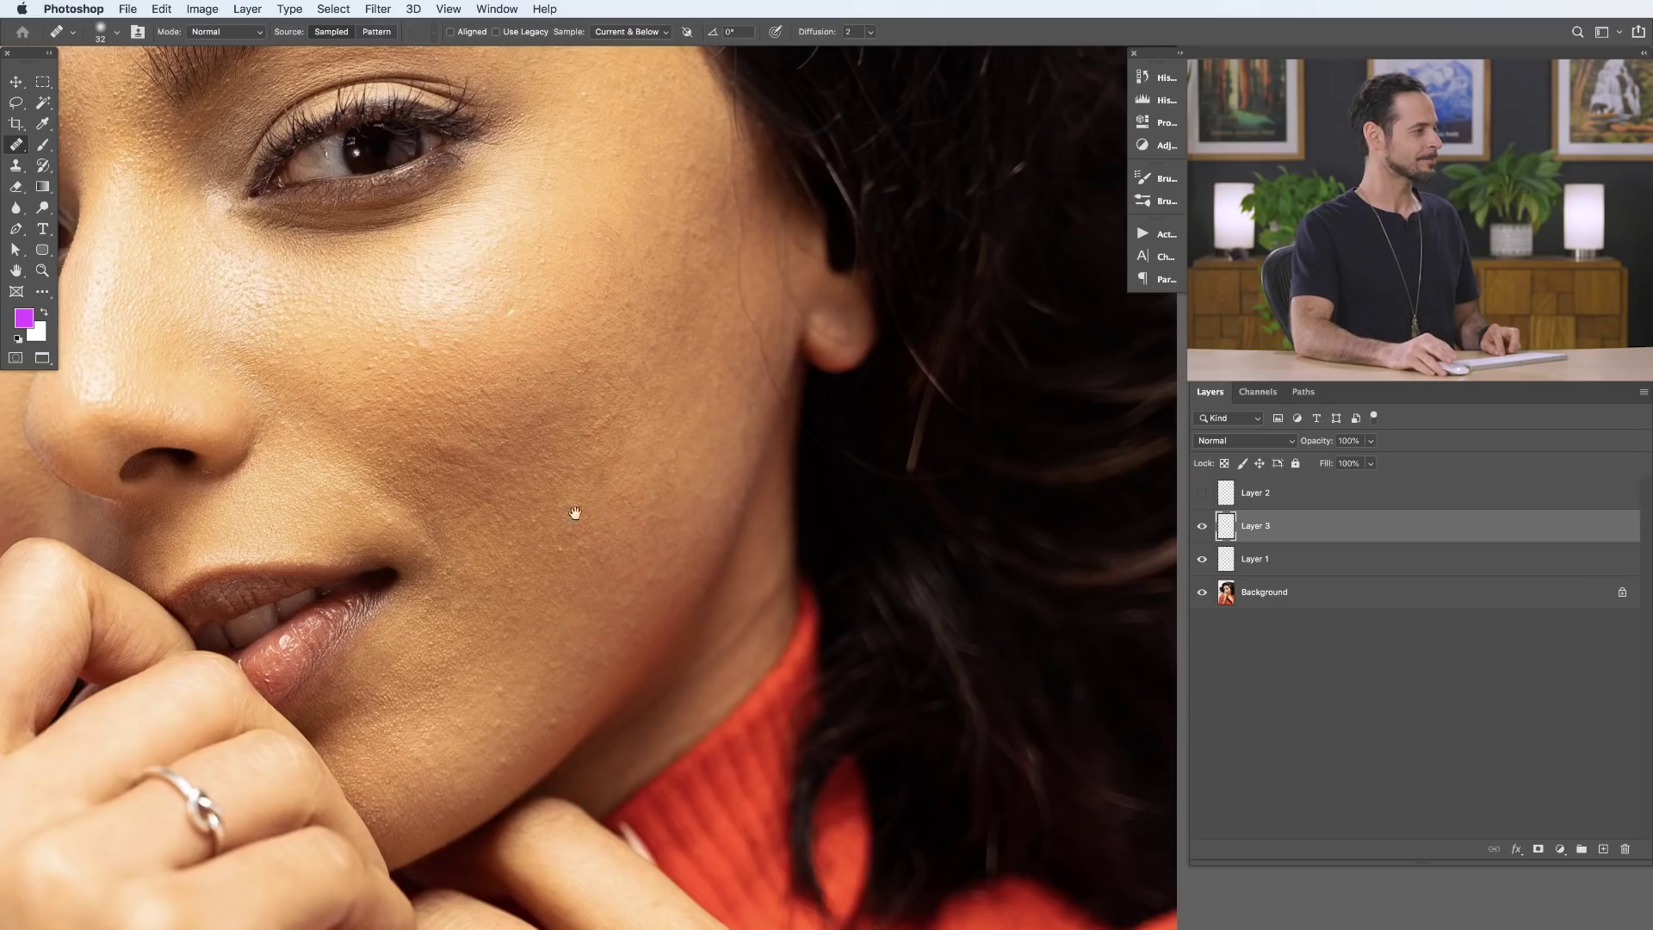
drag(418, 441, 517, 592)
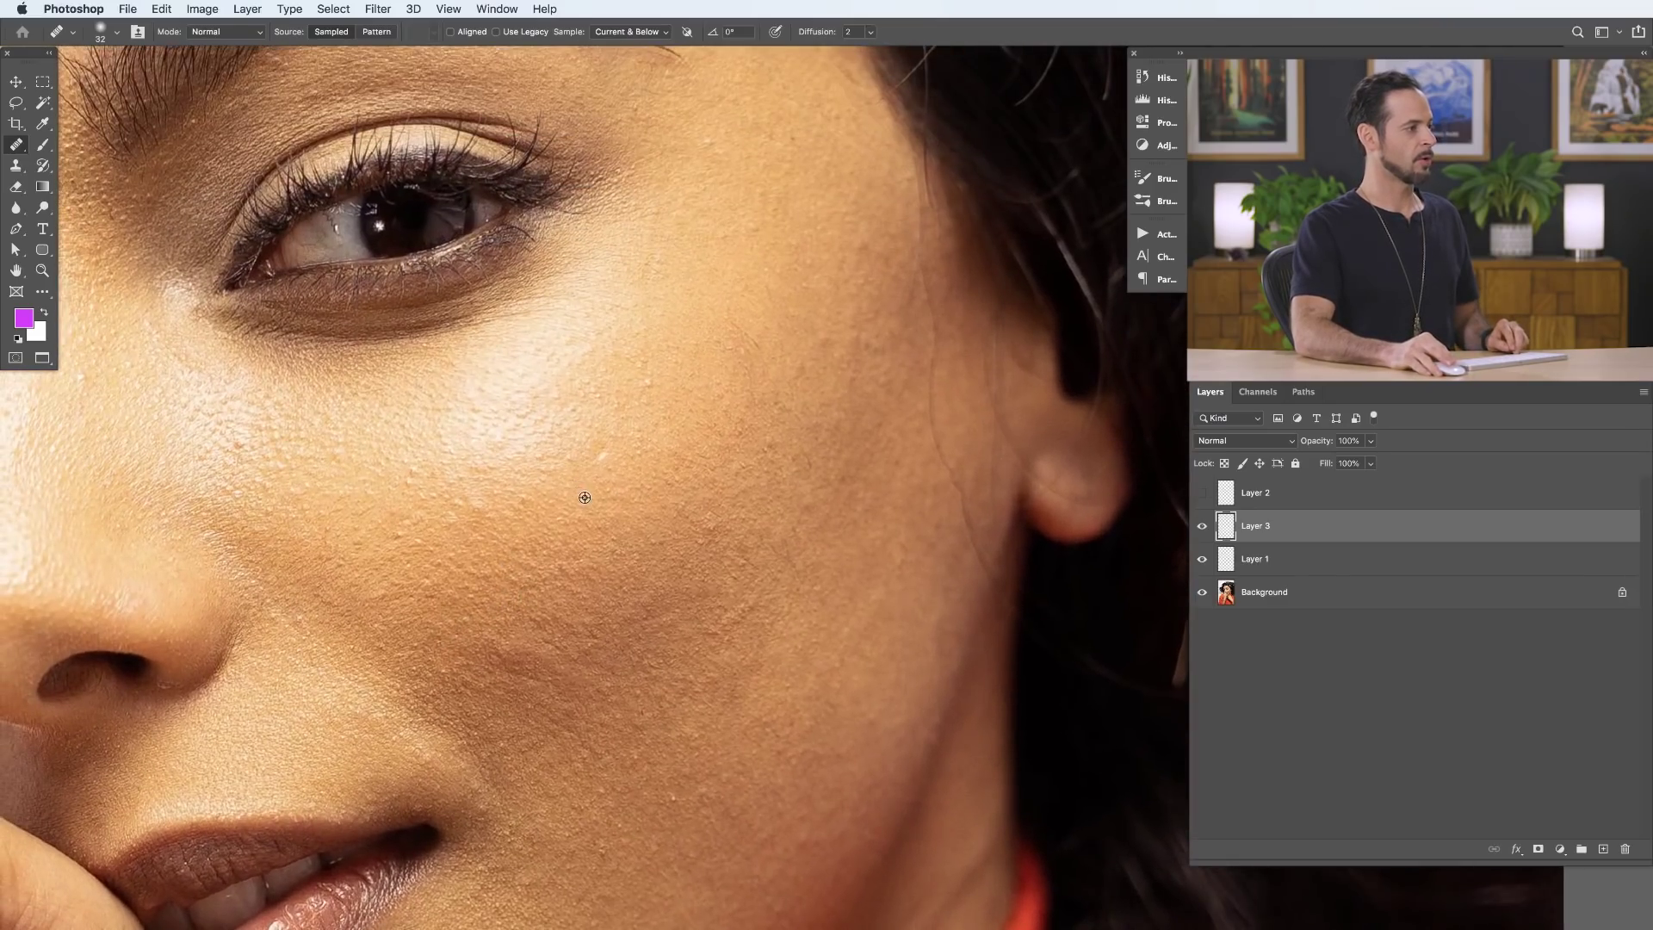
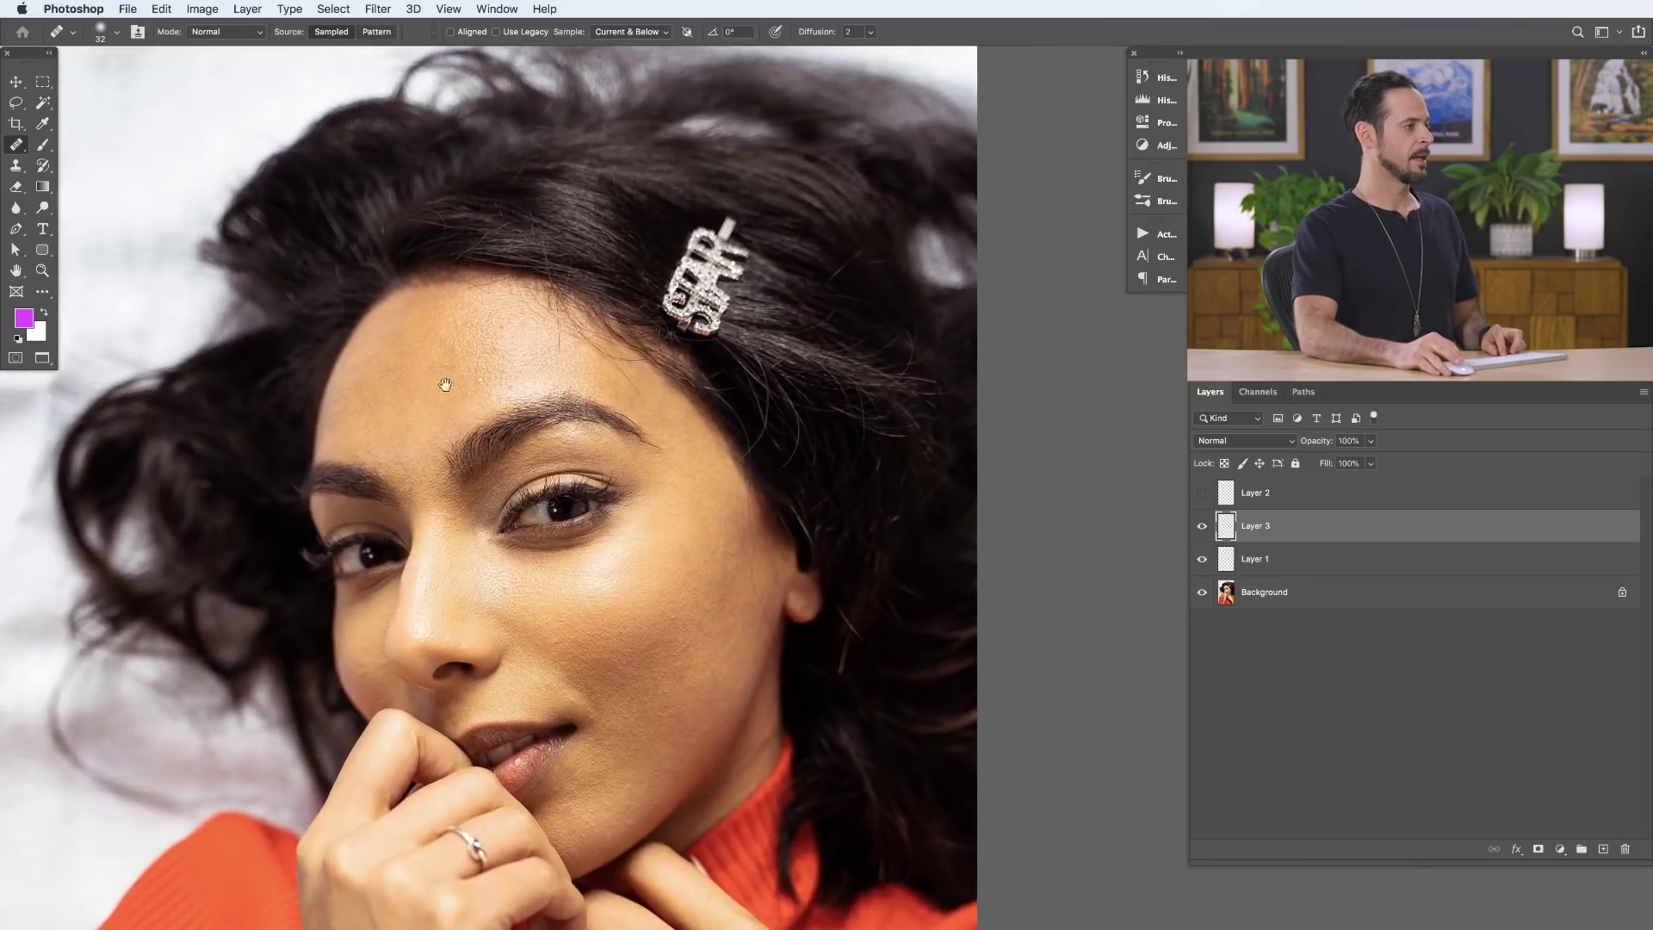
Step: Examine the retouched forehead, eye area and cheek at several magnifications for leftover blemishes
drag(485, 361, 555, 337)
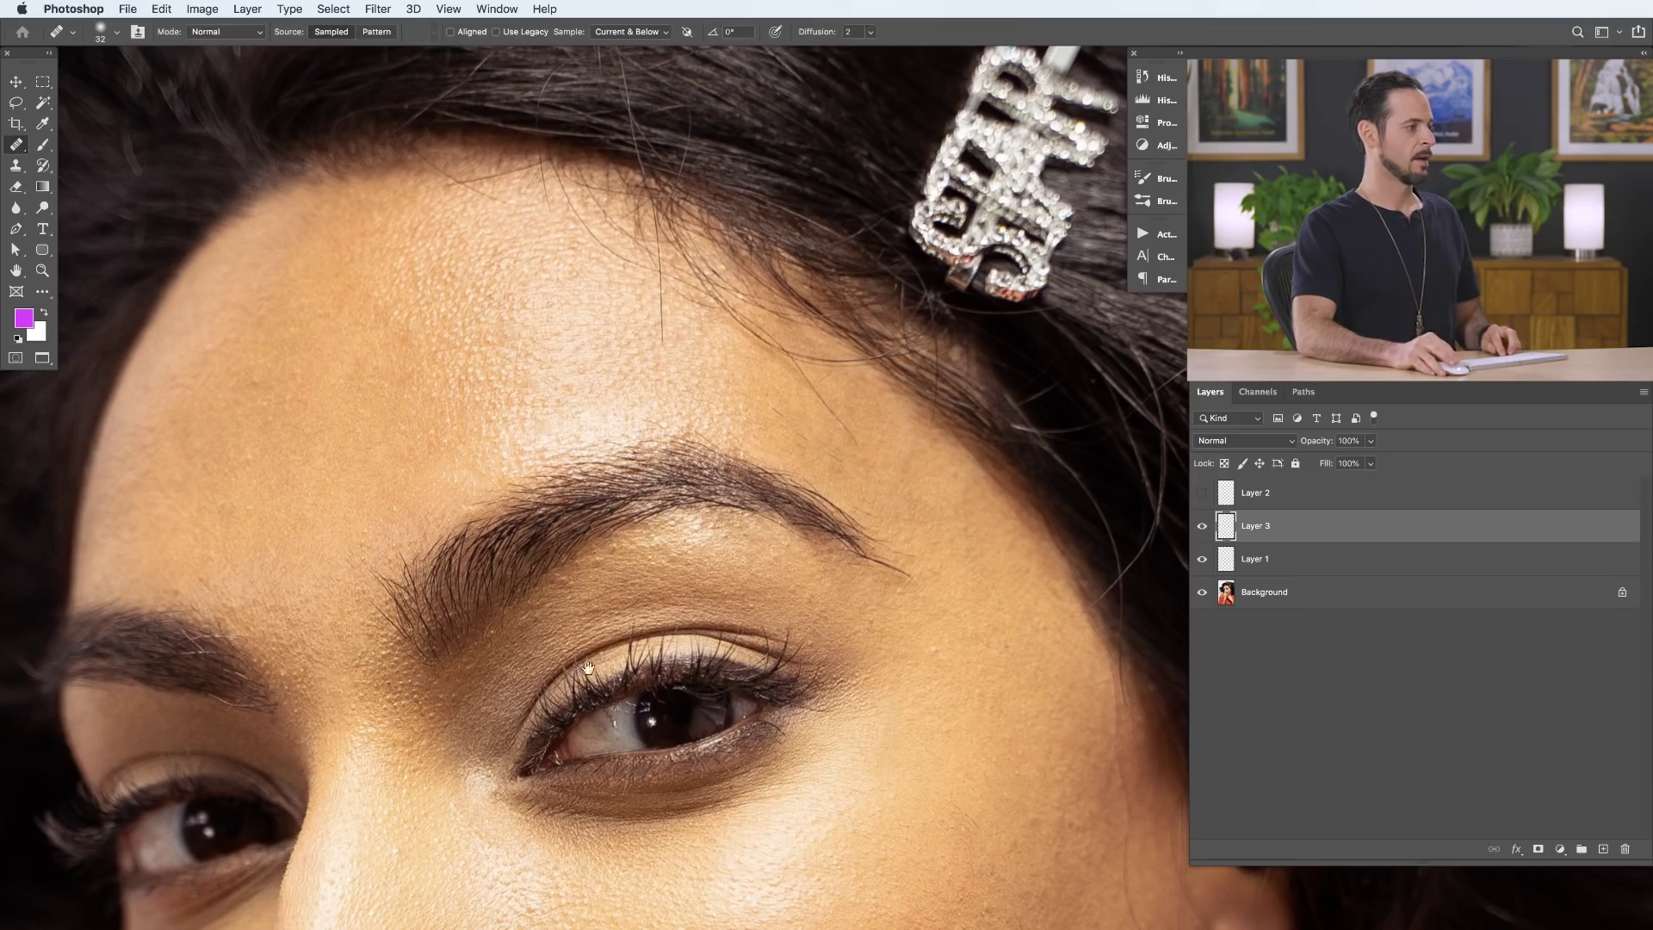
scroll(588, 668, down, 10)
drag(555, 694, 547, 490)
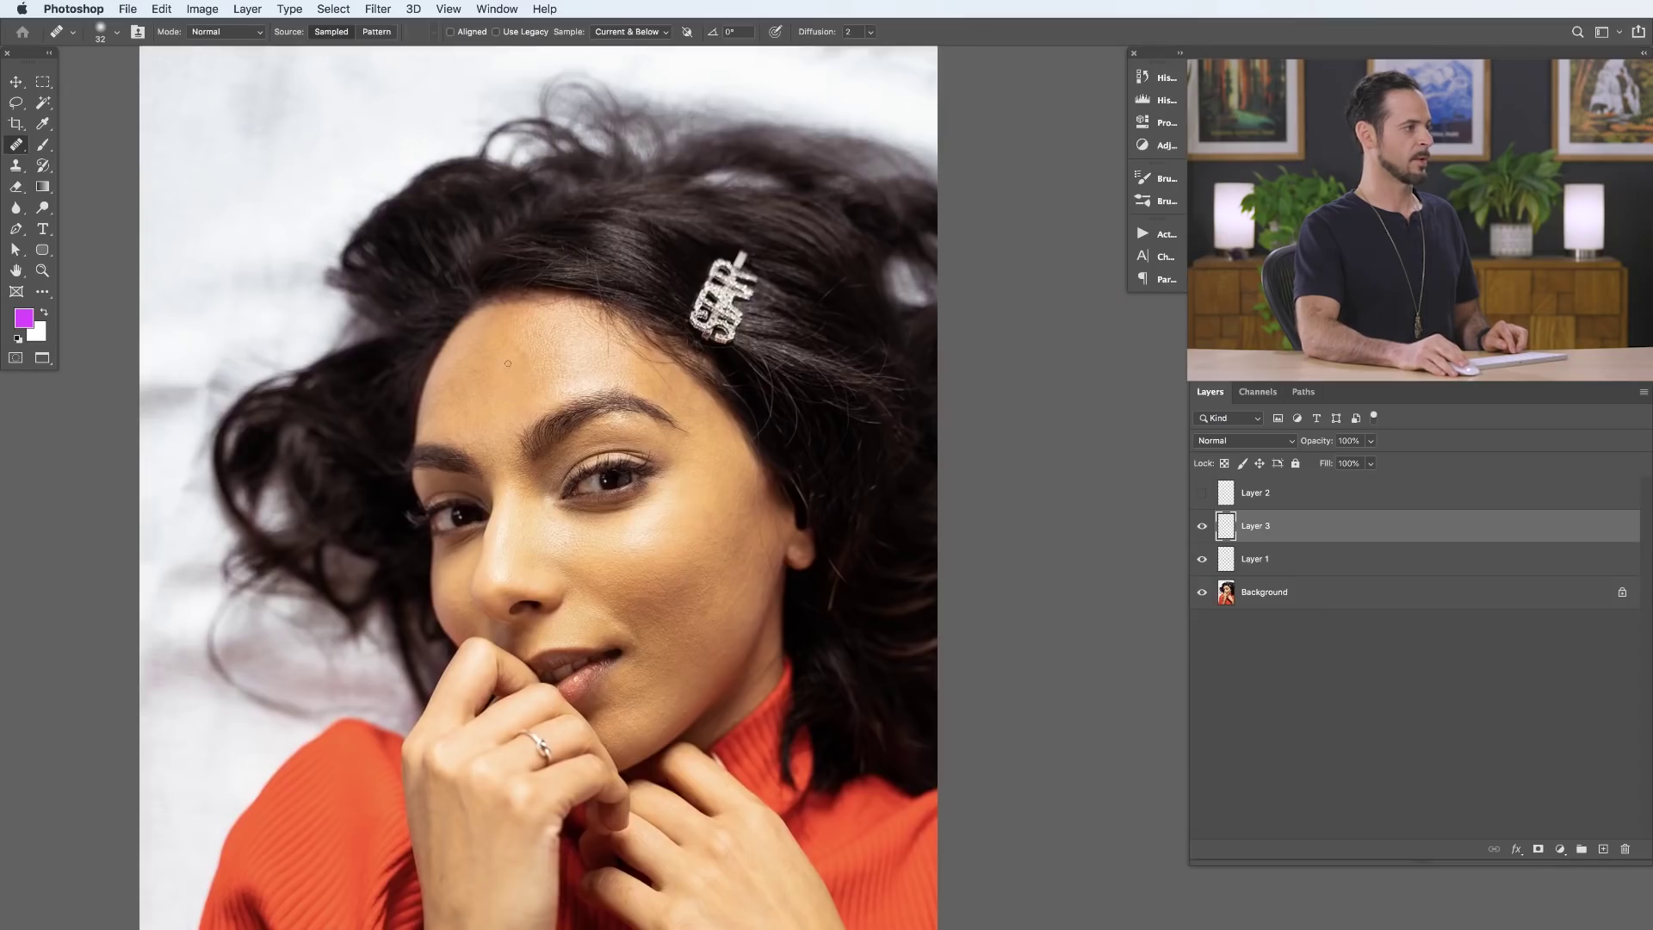
drag(711, 590, 638, 587)
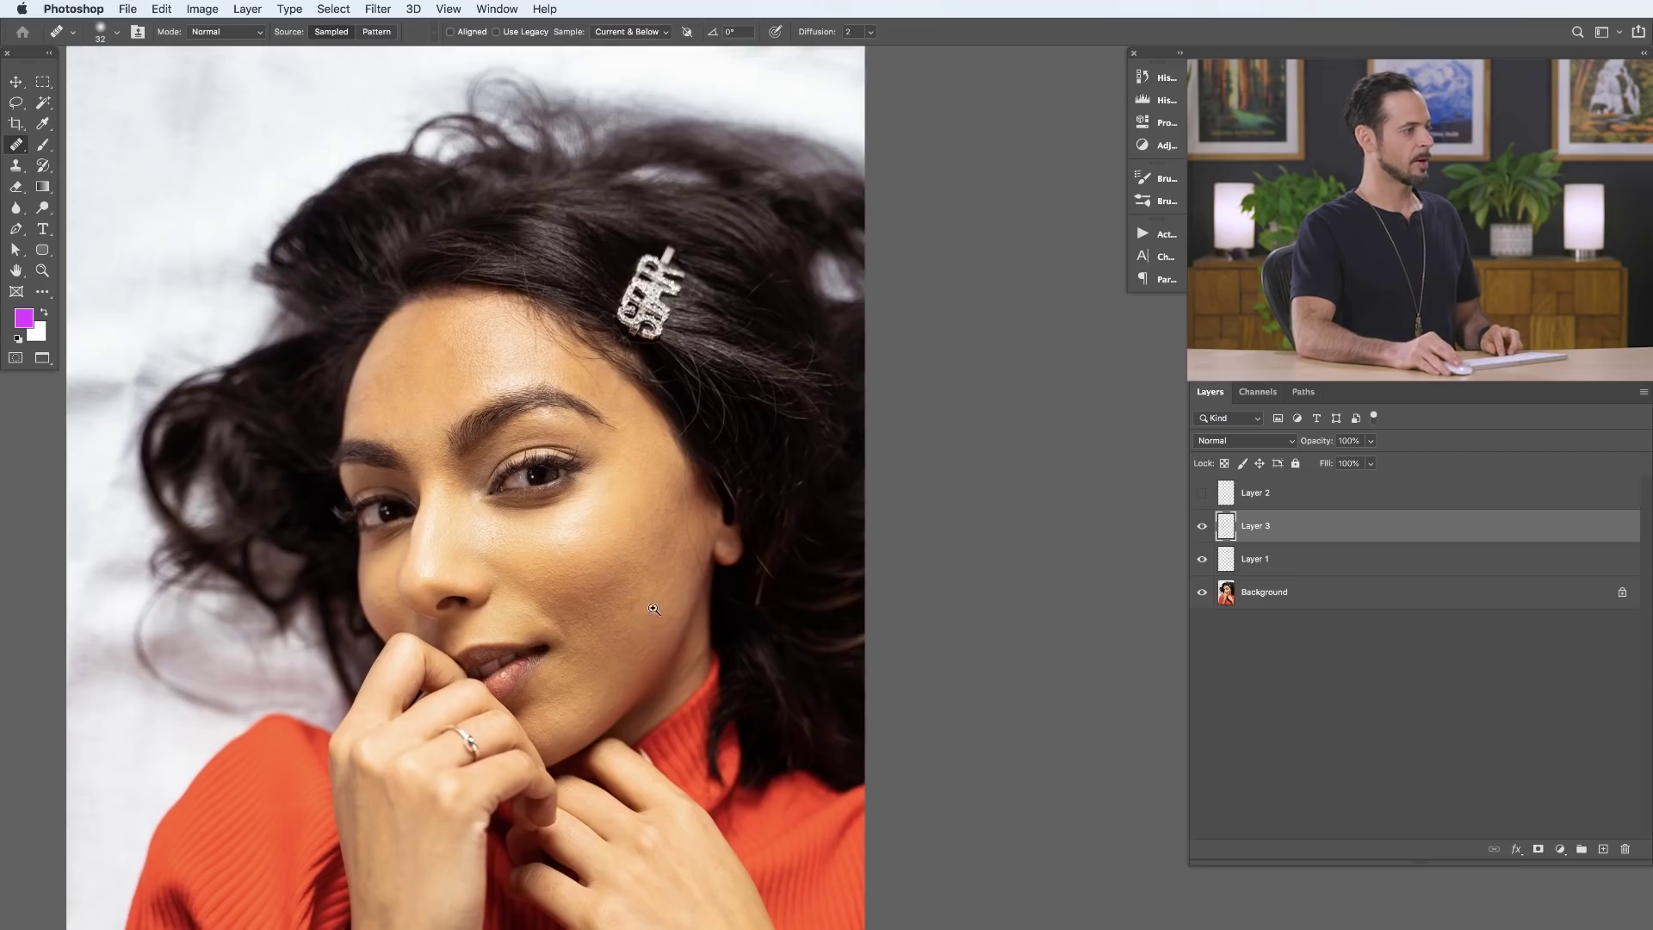
super+click(647, 612)
drag(635, 604, 632, 605)
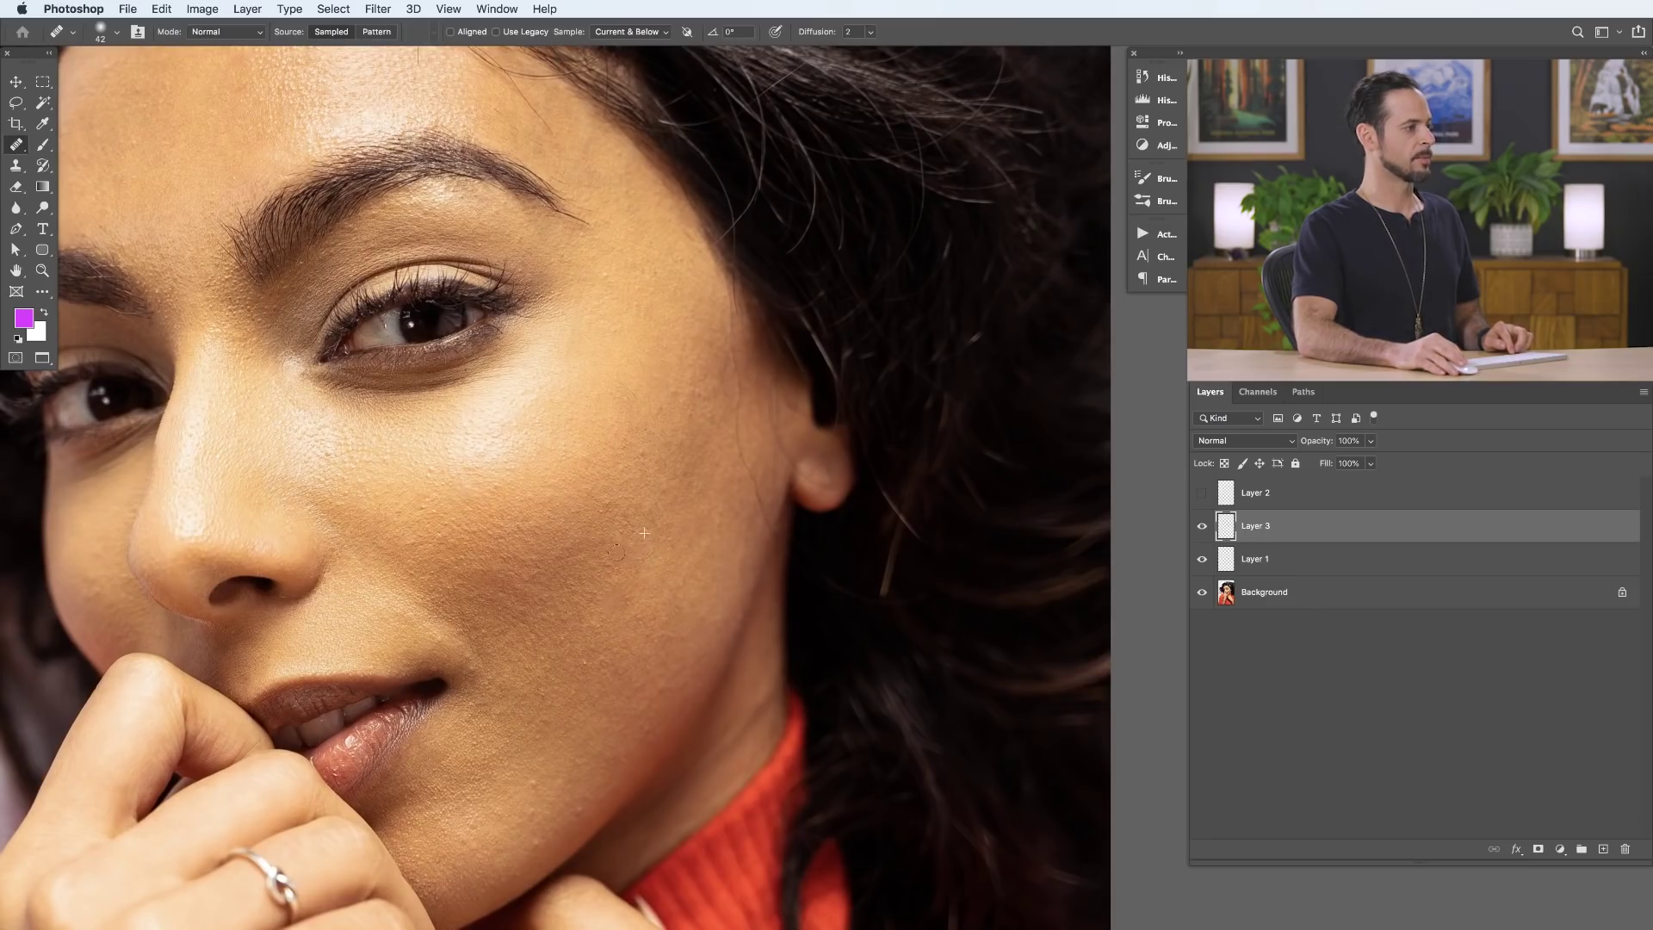
drag(763, 585, 732, 589)
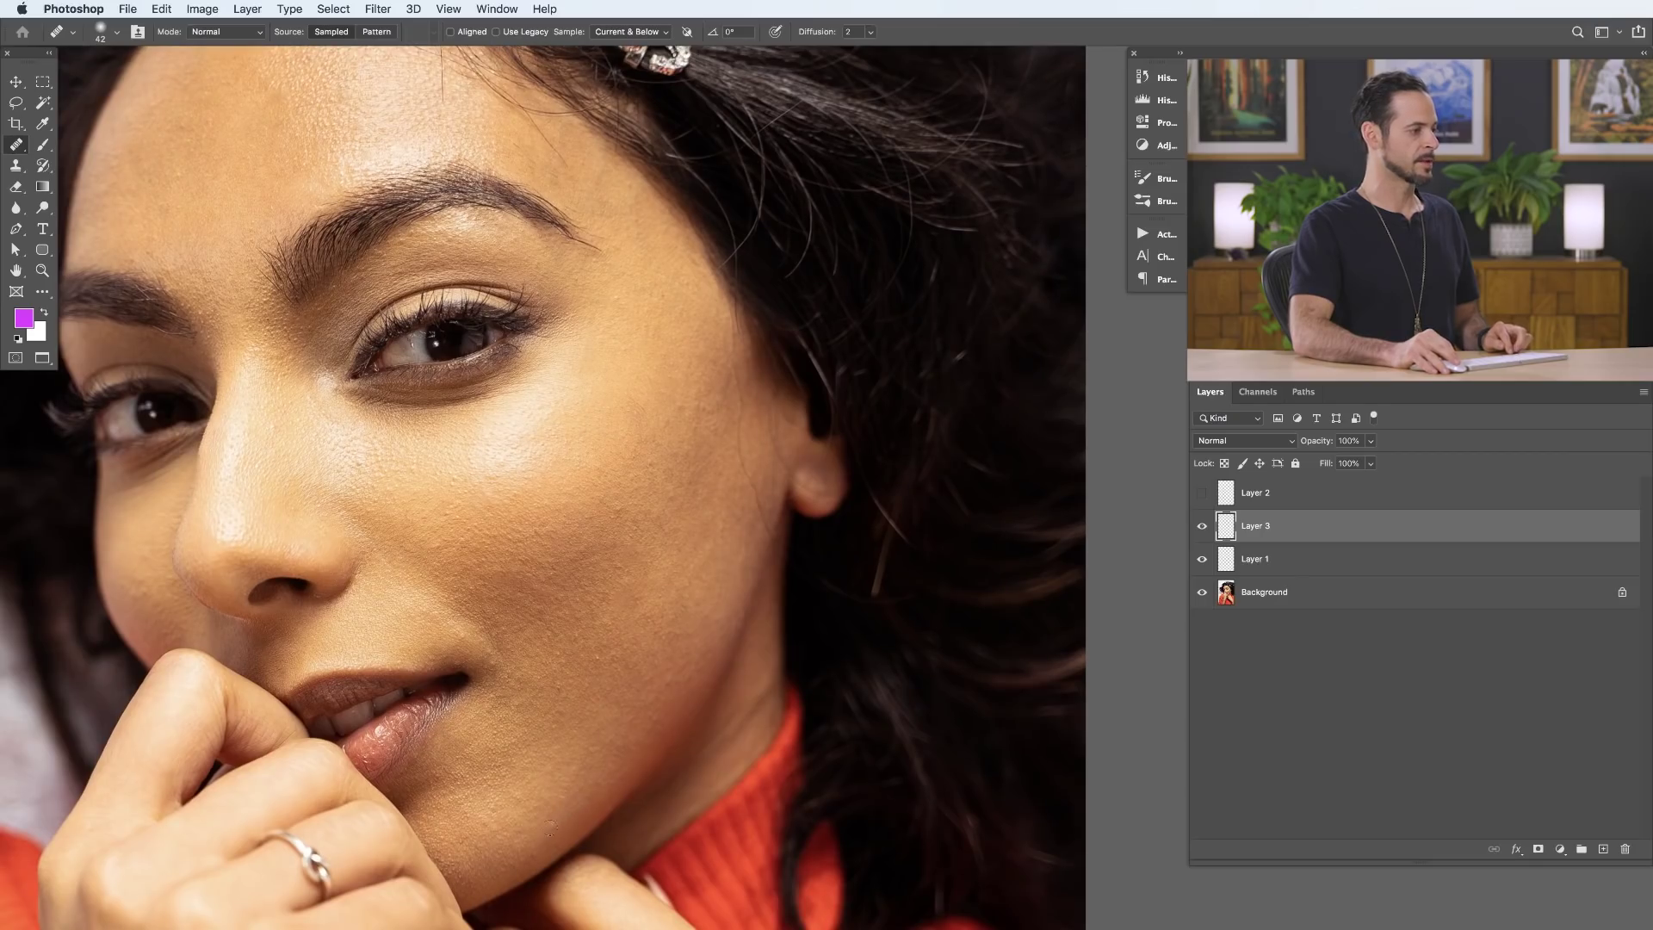
drag(689, 731, 713, 692)
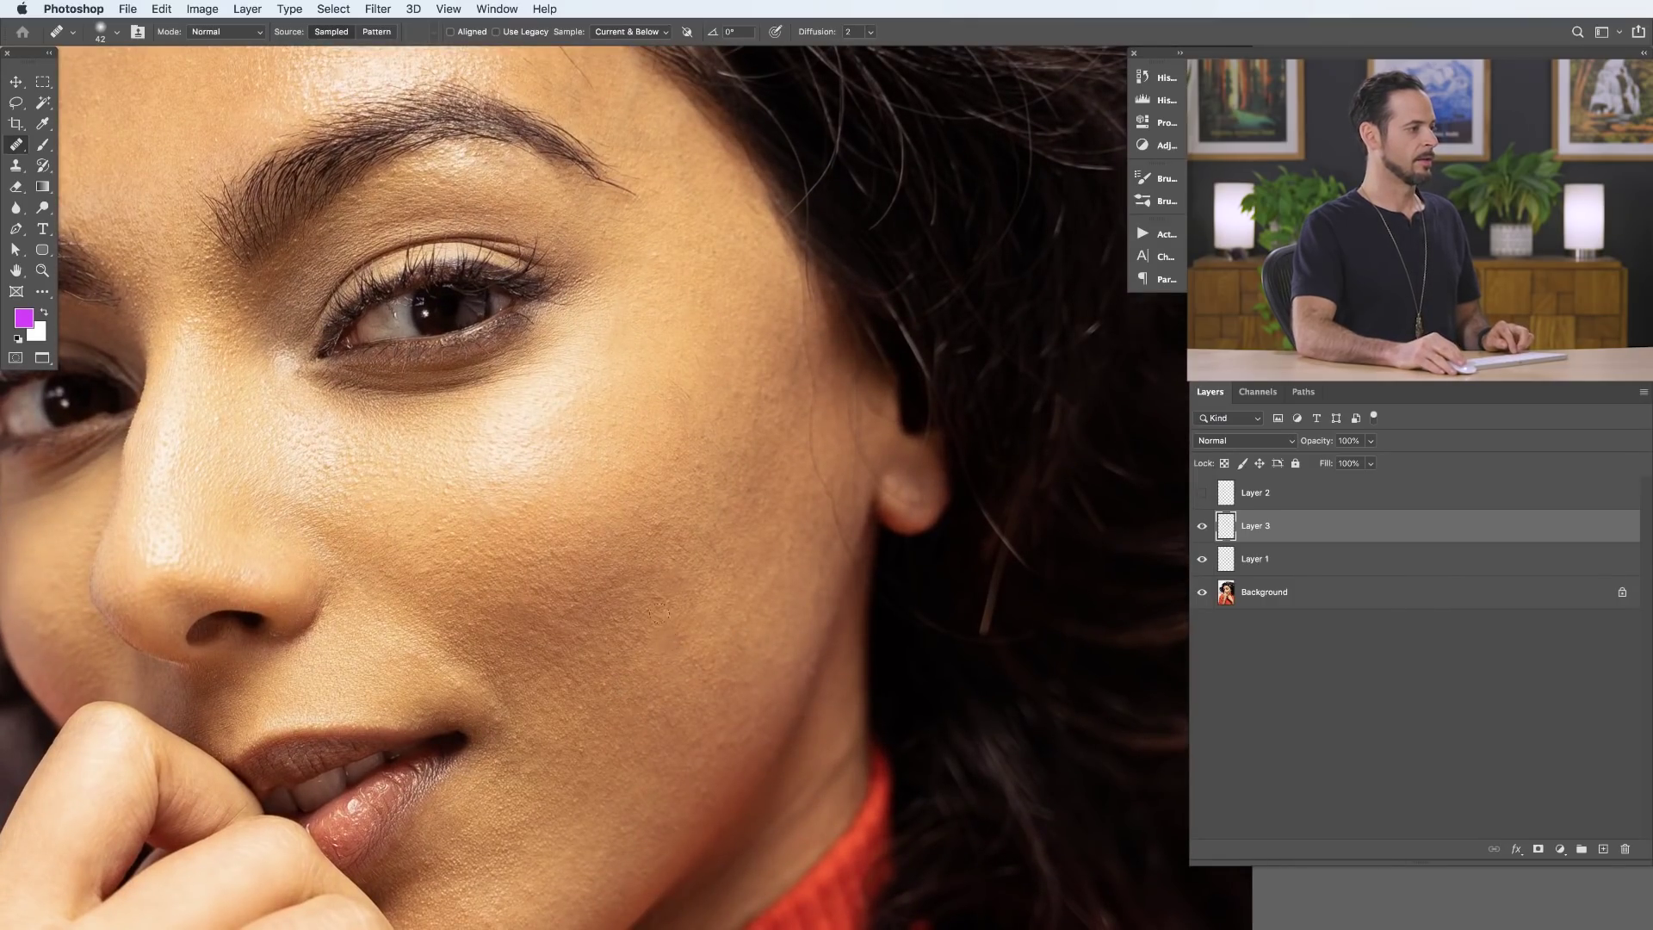
drag(707, 640, 626, 653)
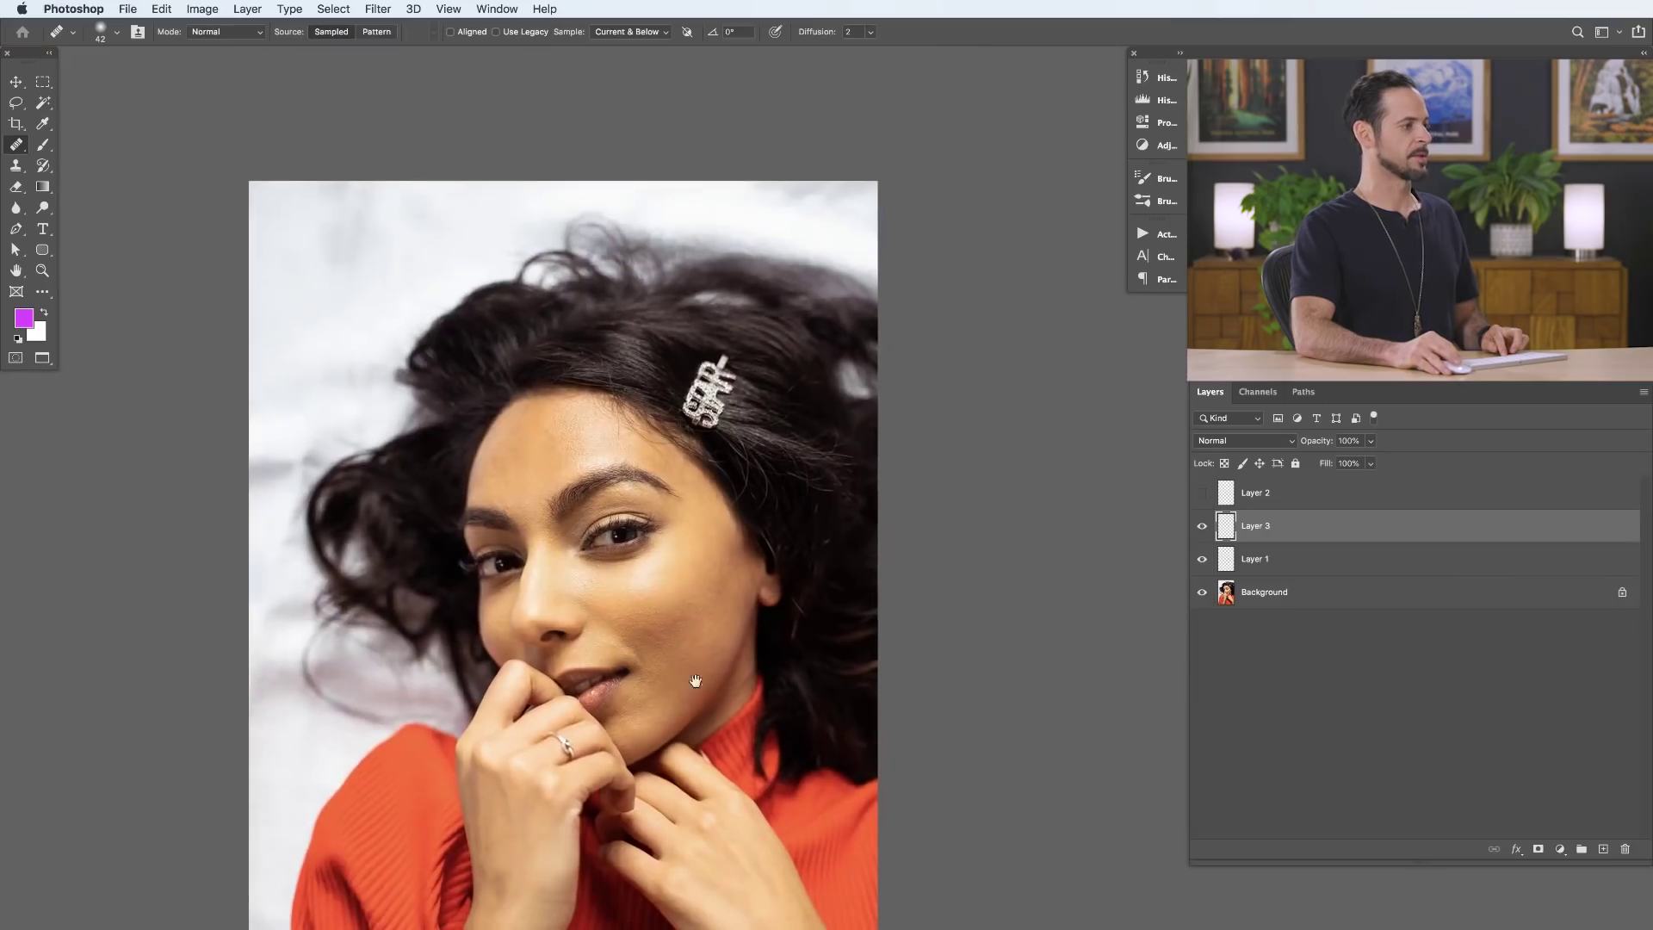
Step: Merge Layer 3 and Layer 1 into a single retouching layer
drag(734, 679, 745, 627)
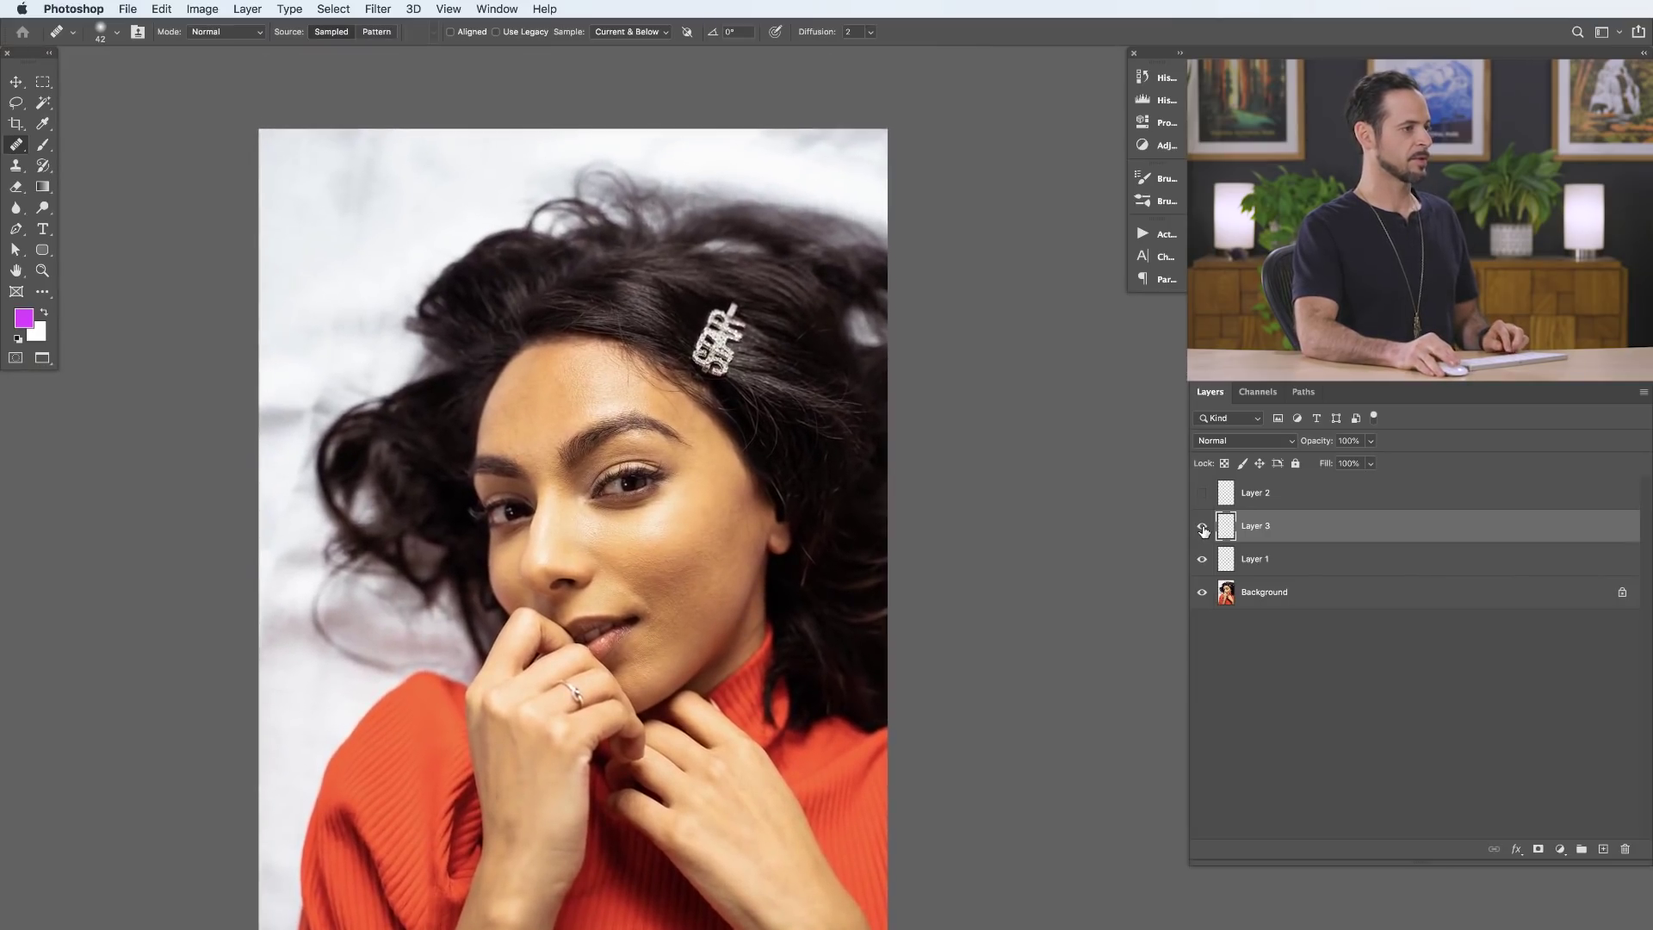
super+click(1272, 567)
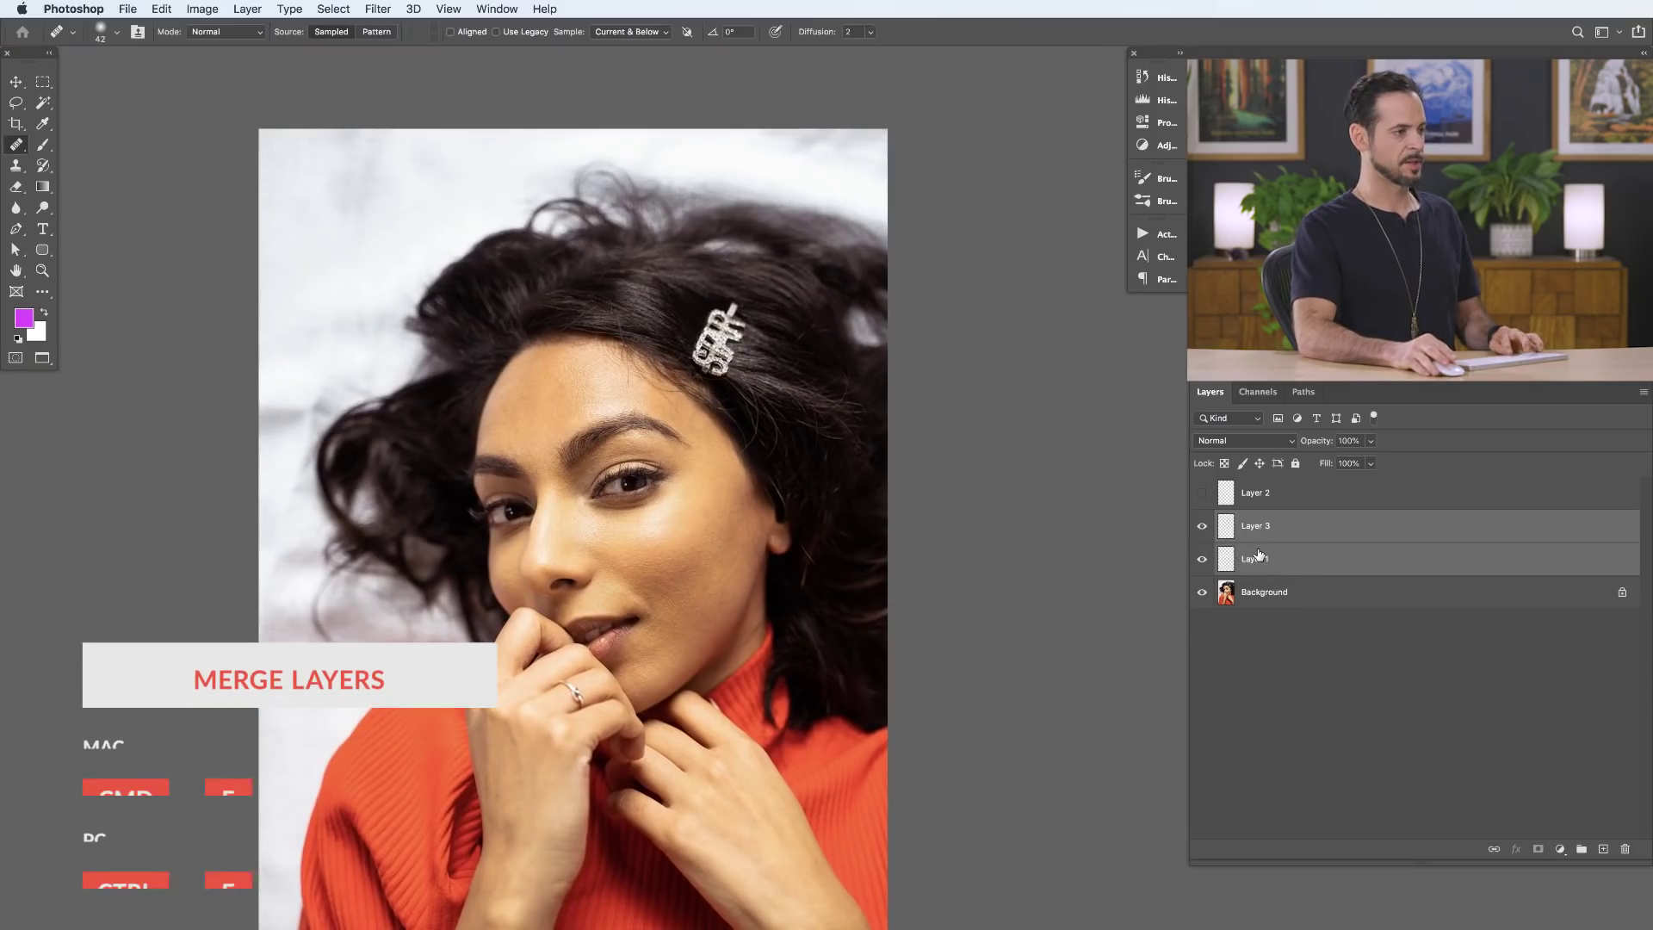
key(super+e)
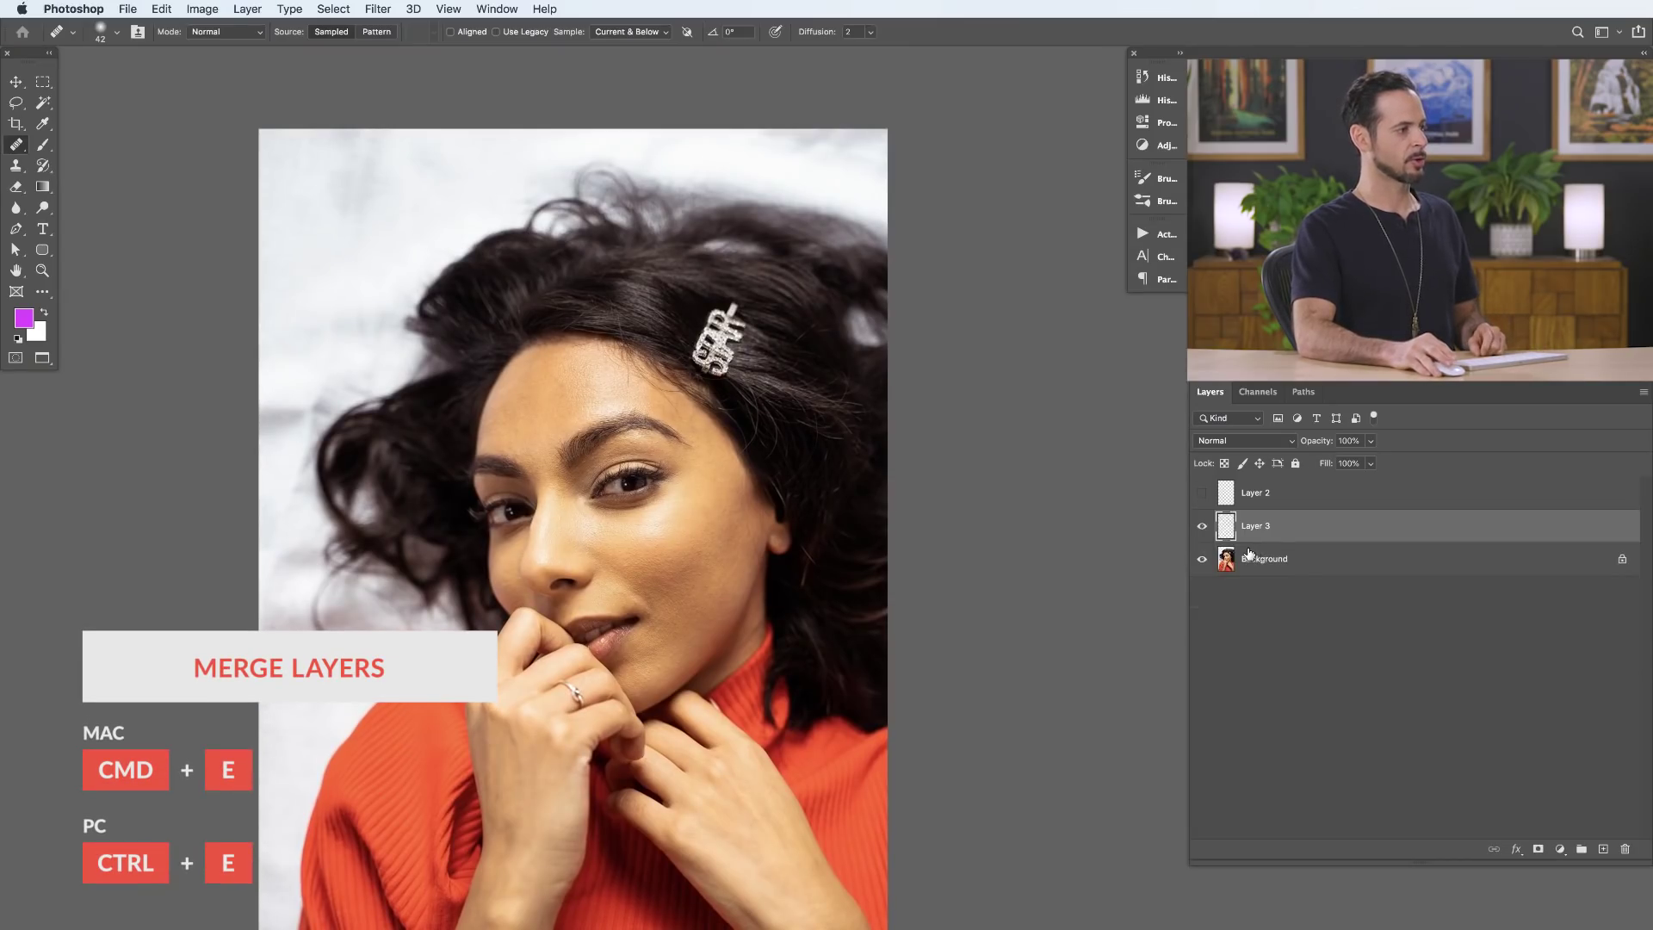
Step: Compare the whole portrait before and after retouching by hiding and showing the merged Layer 3
click(1199, 527)
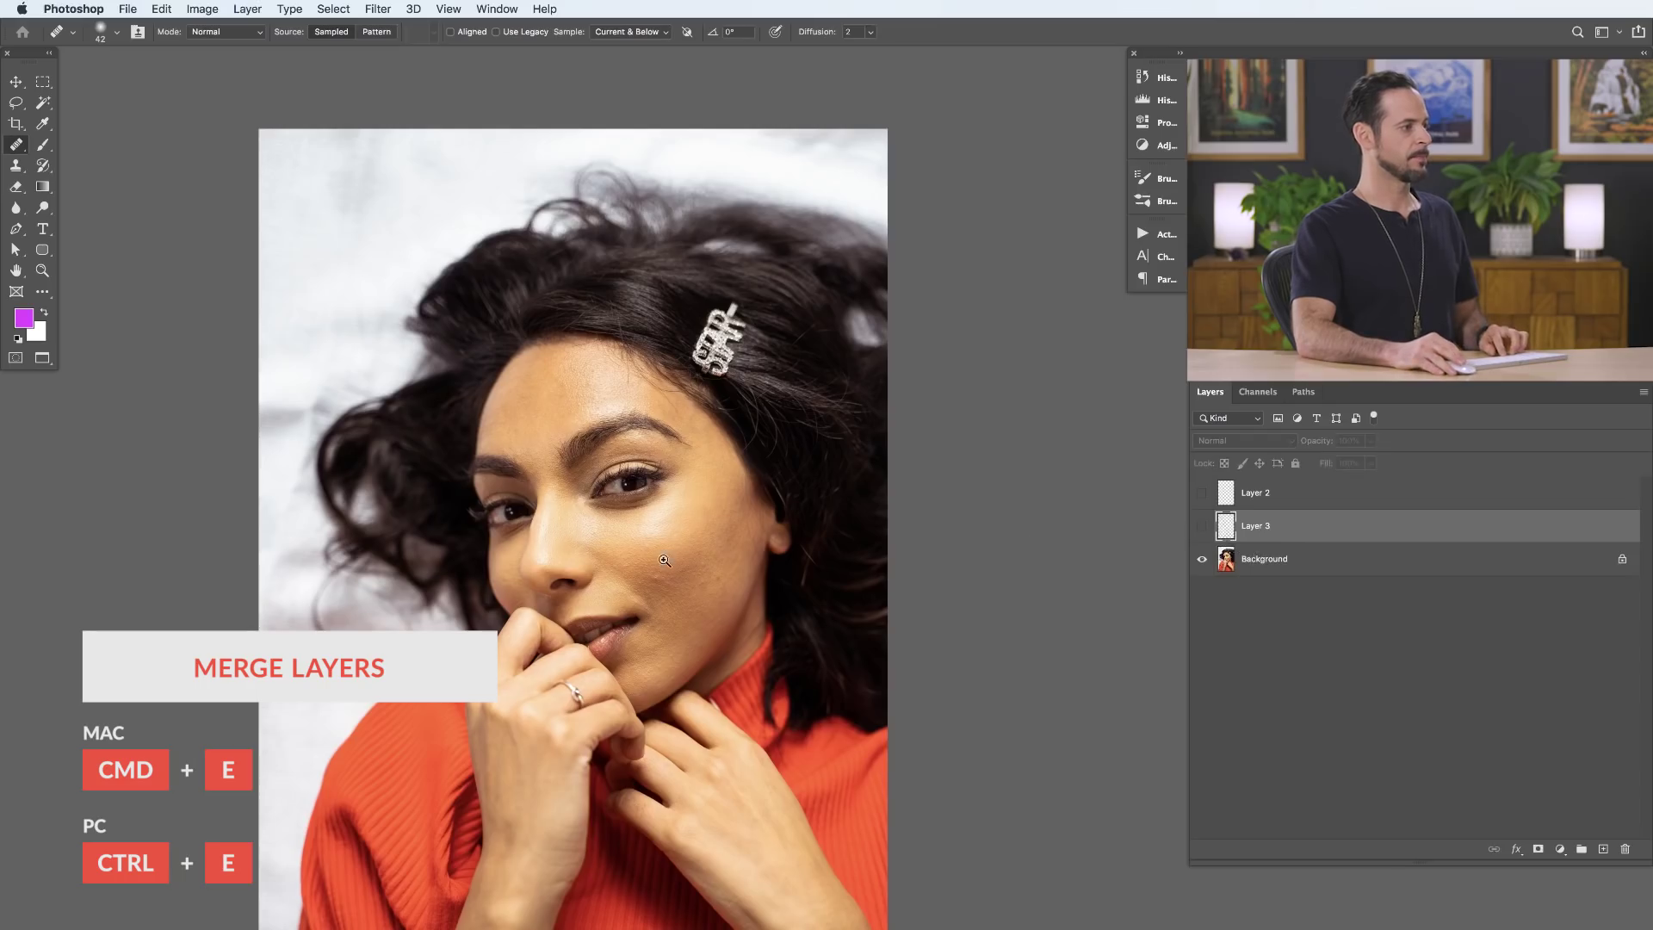
drag(795, 602, 702, 561)
click(1199, 528)
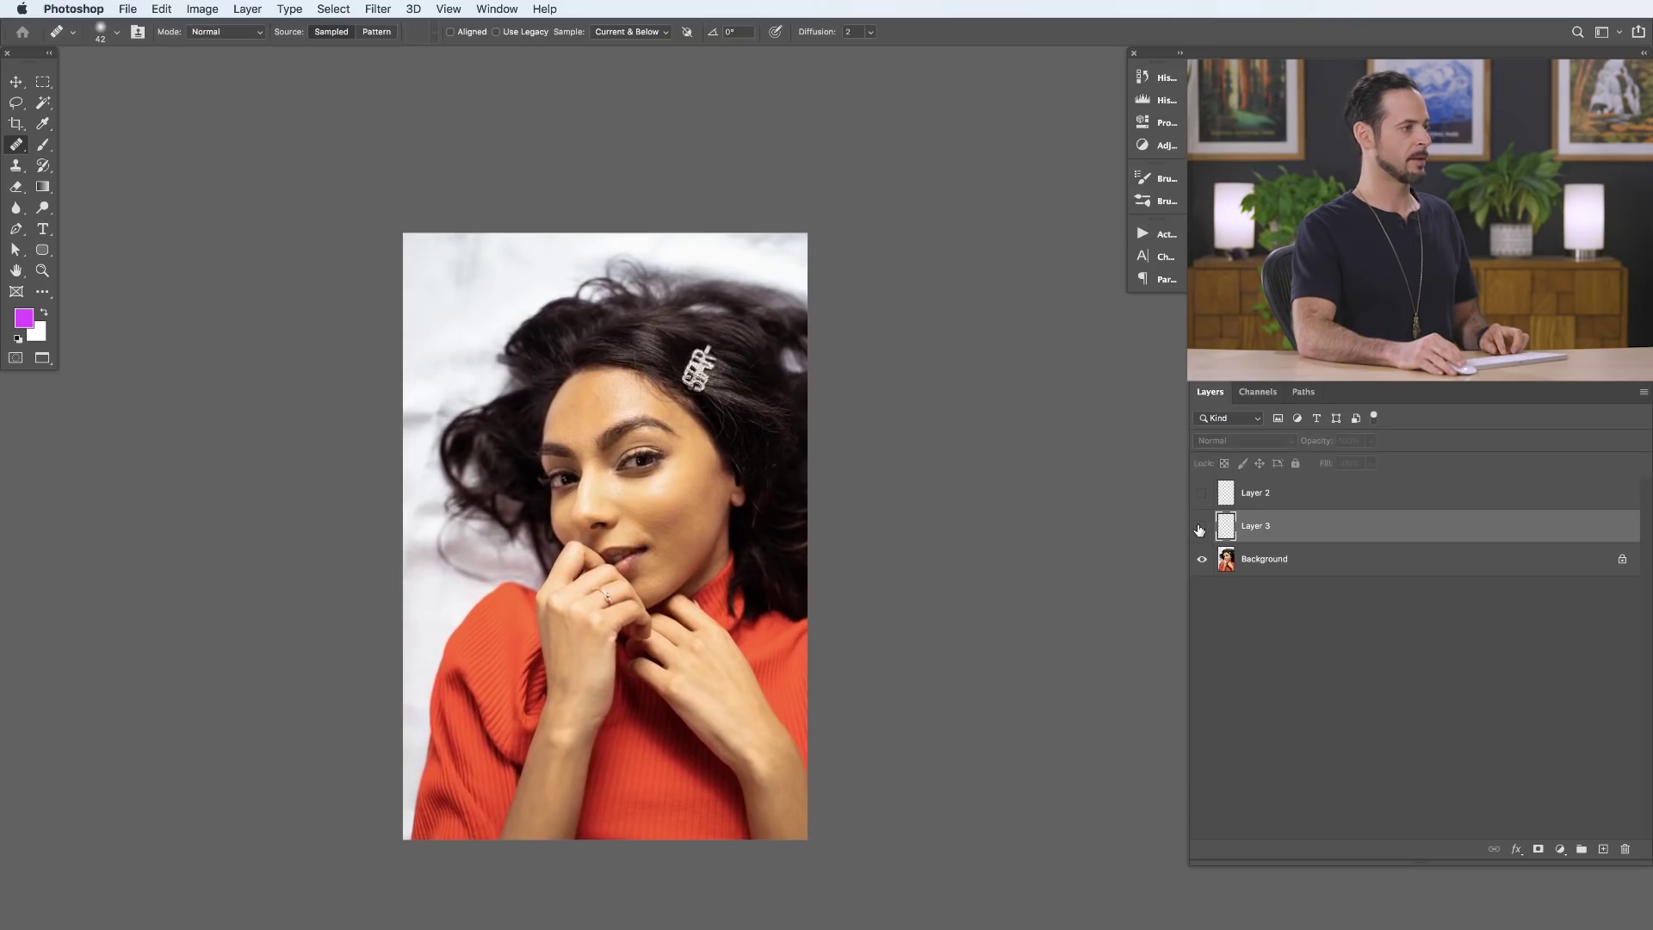
click(1201, 530)
click(1200, 530)
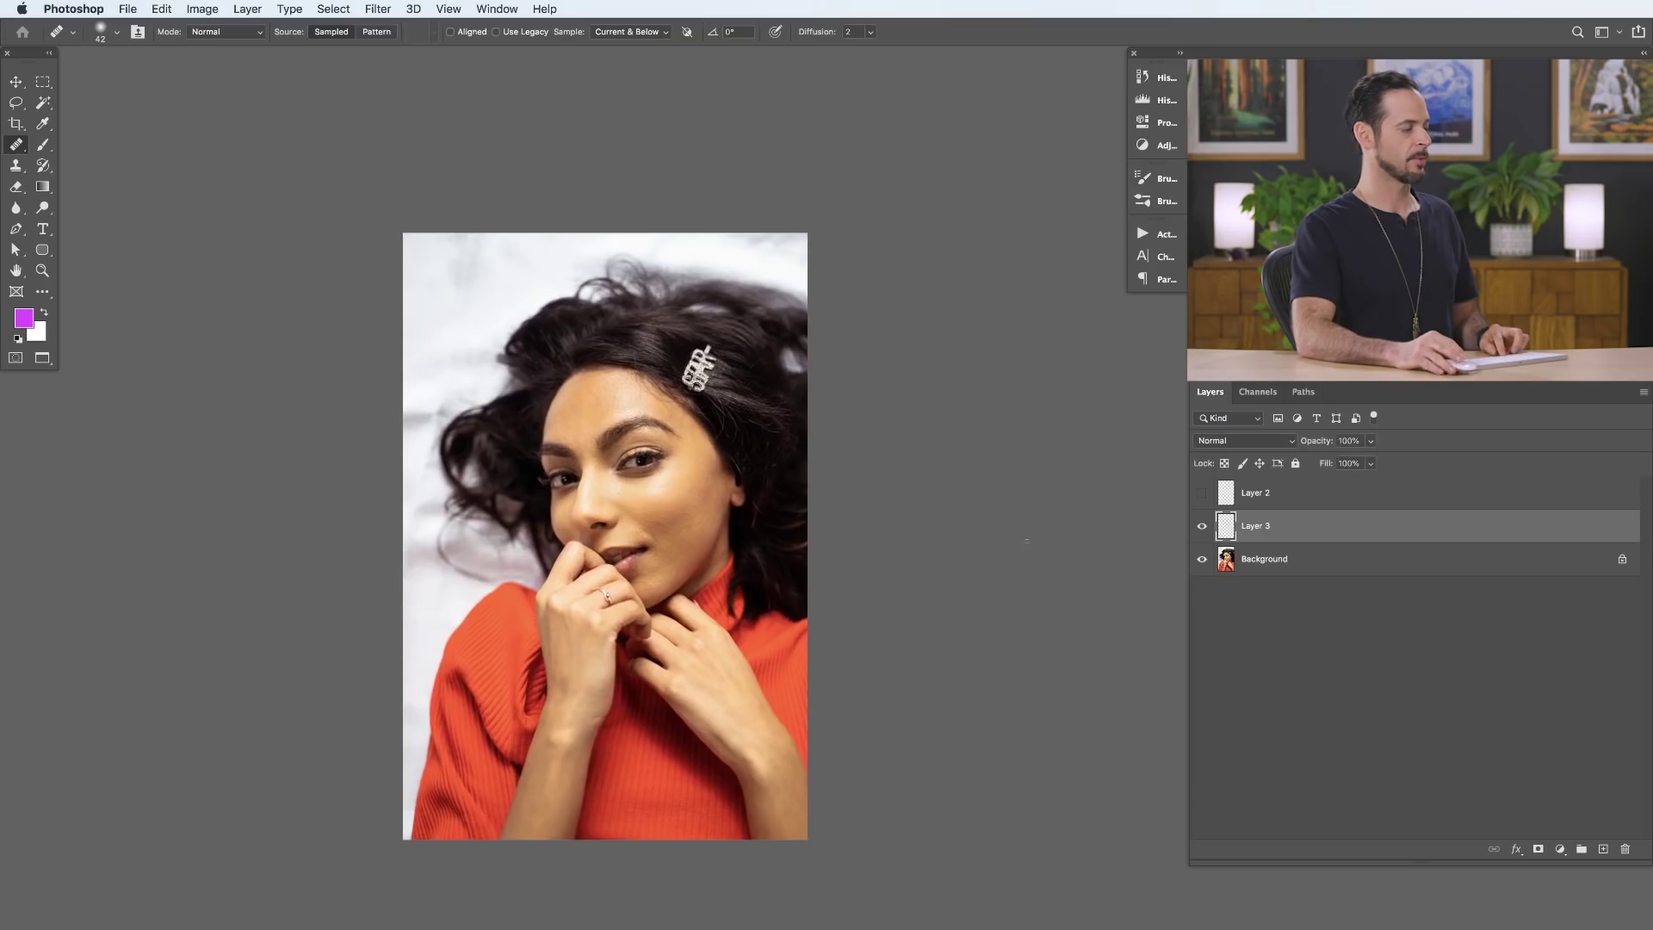
Step: Compare the face close up with and without the retouching on Layer 3, leaving the layer shown
drag(661, 524, 743, 578)
click(1200, 533)
click(1201, 533)
click(1200, 533)
click(1200, 533)
click(1201, 533)
click(1200, 533)
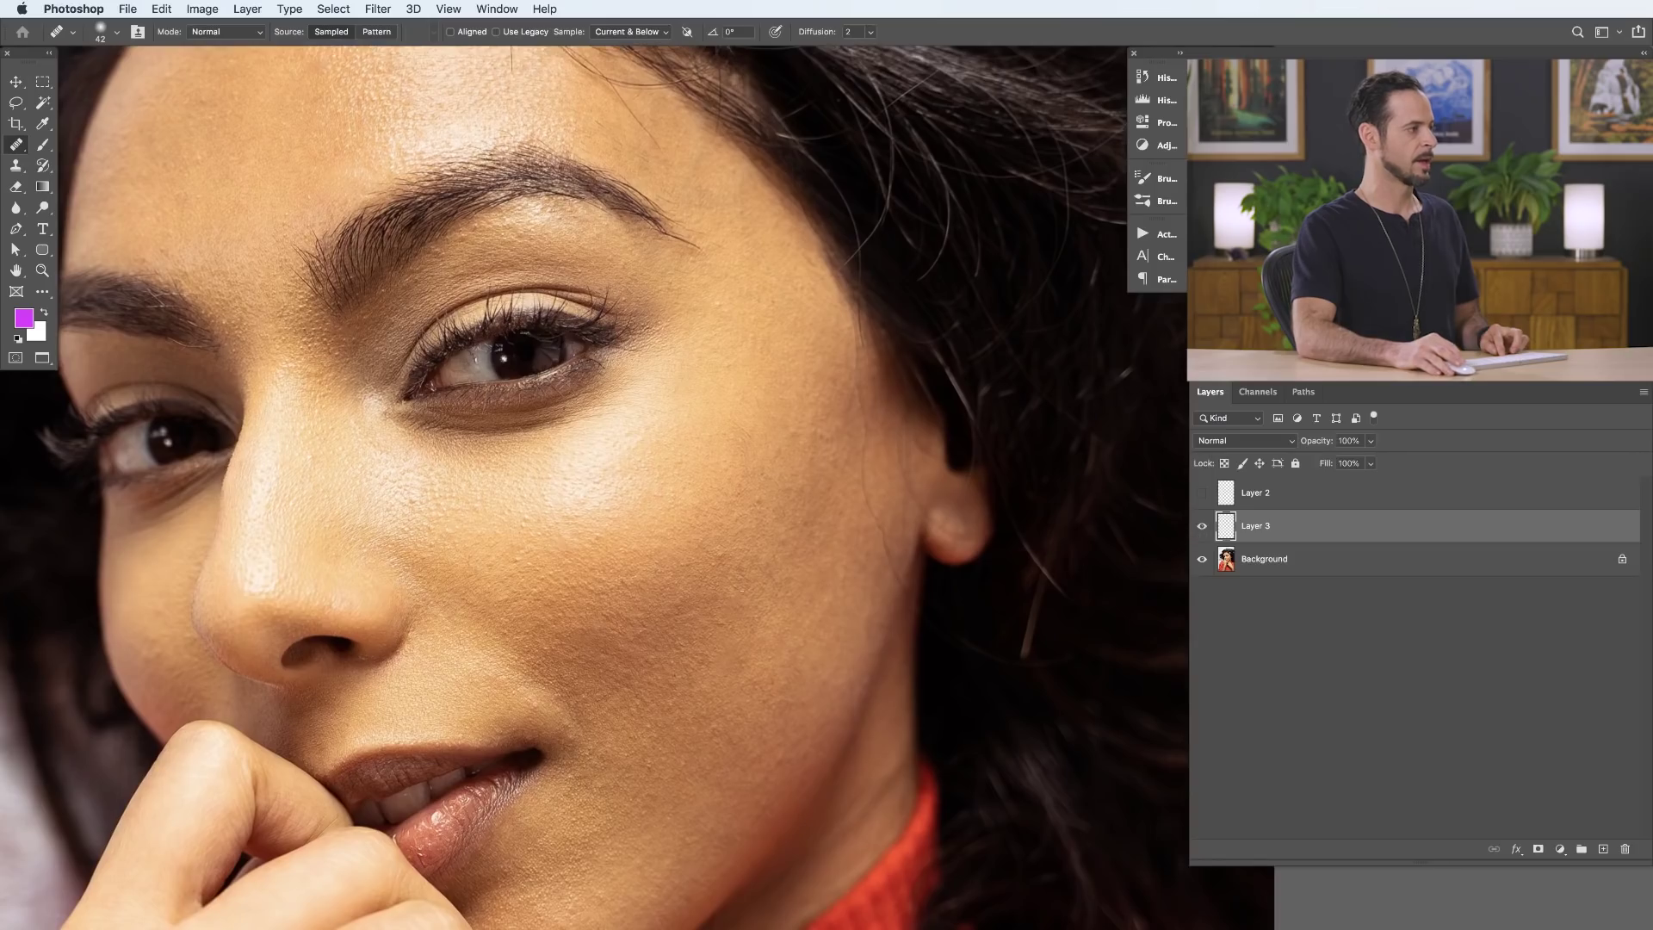
Step: Heal the remaining small spots on the cheek with the Healing Brush at size 22, sampling clean skin nearby
scroll(682, 596, down, 5)
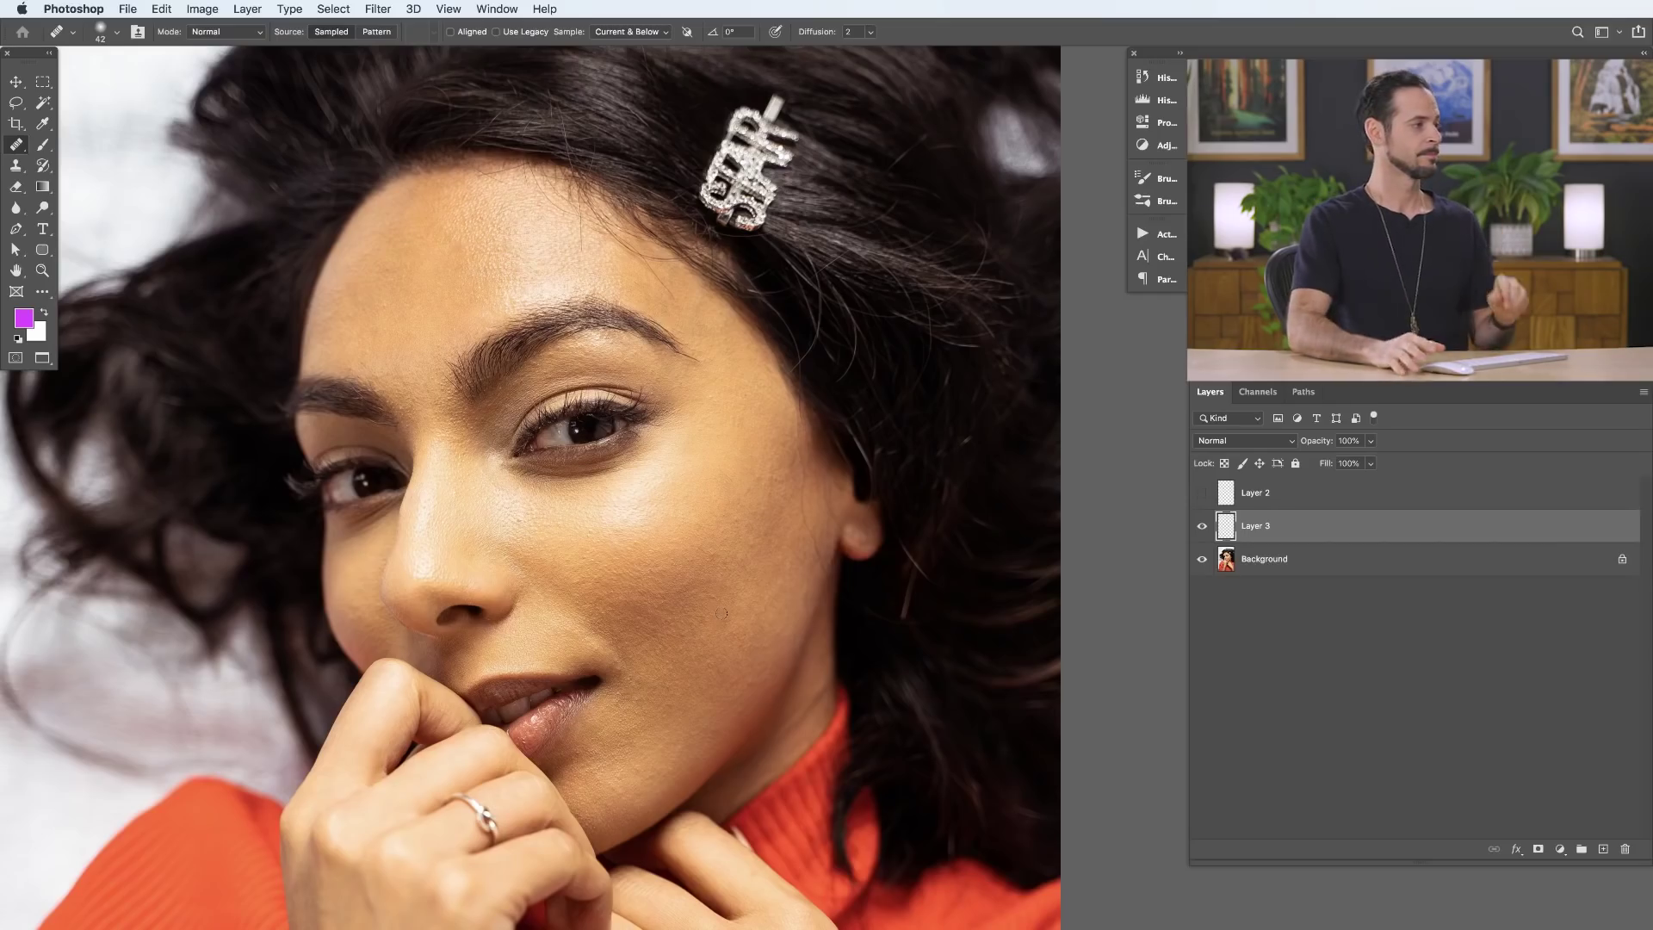
scroll(732, 558, up, 6)
drag(670, 498, 652, 499)
drag(605, 561, 555, 636)
alt+click(765, 327)
click(772, 287)
mouse_move(732, 602)
mouse_down()
mouse_move(639, 482)
mouse_move(711, 402)
mouse_up()
alt+click(663, 653)
click(587, 685)
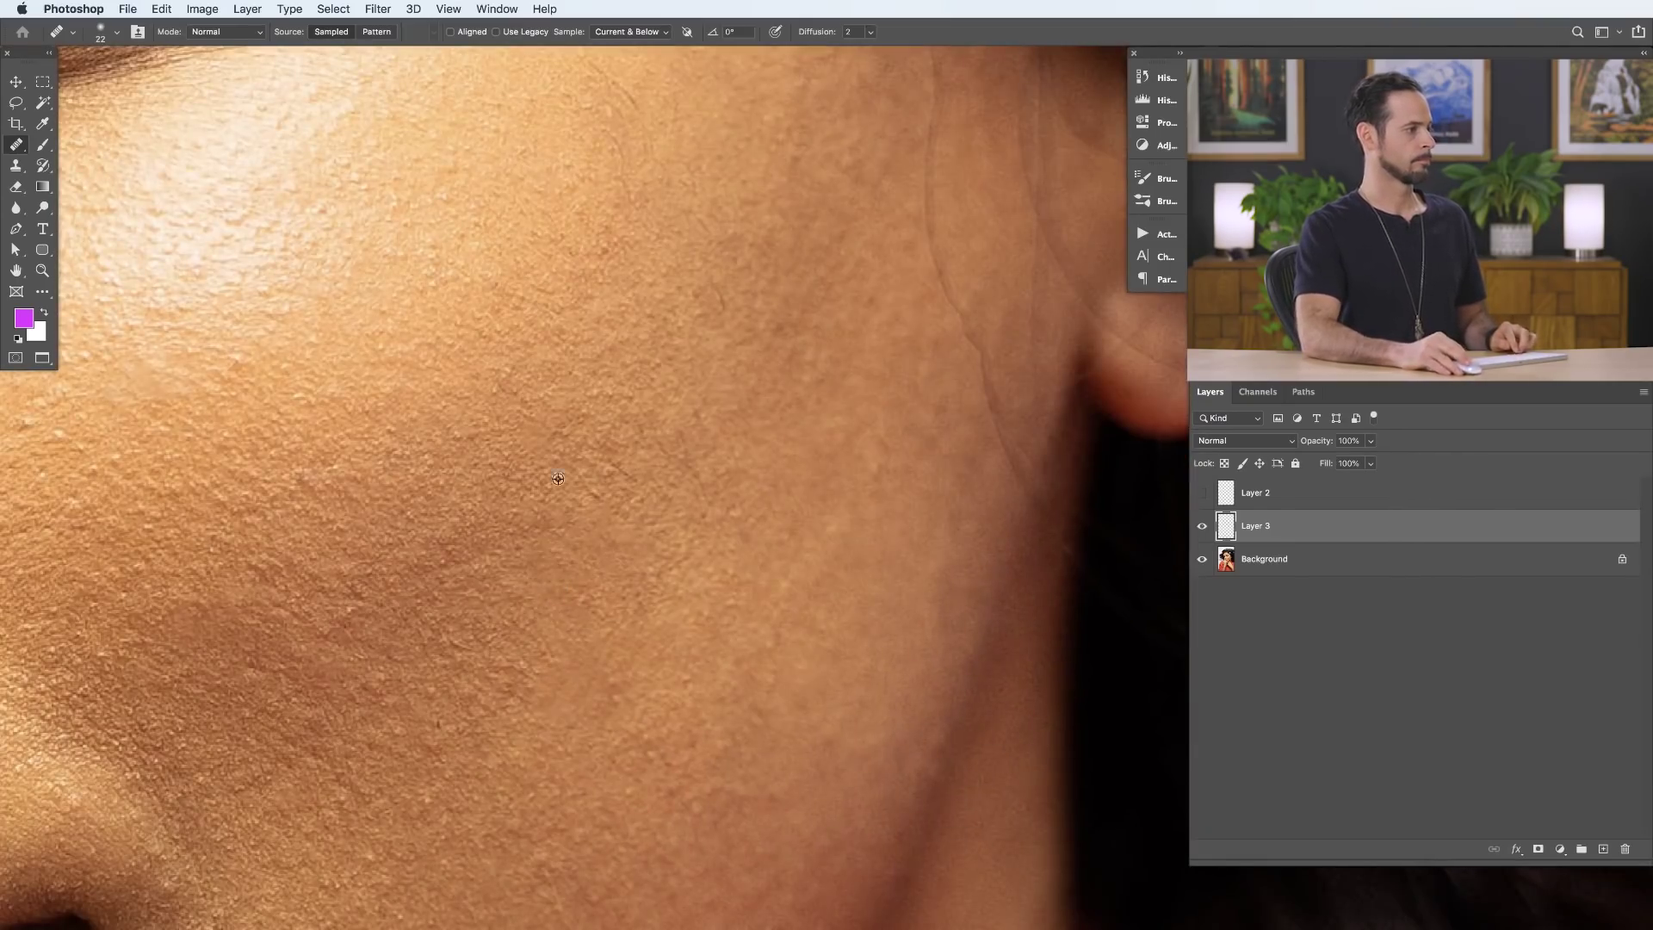
Step: Sample clean forehead skin and heal the small spot above the inner end of the eyebrow
scroll(603, 568, down, 10)
scroll(654, 689, left, 5)
scroll(699, 811, up, 10)
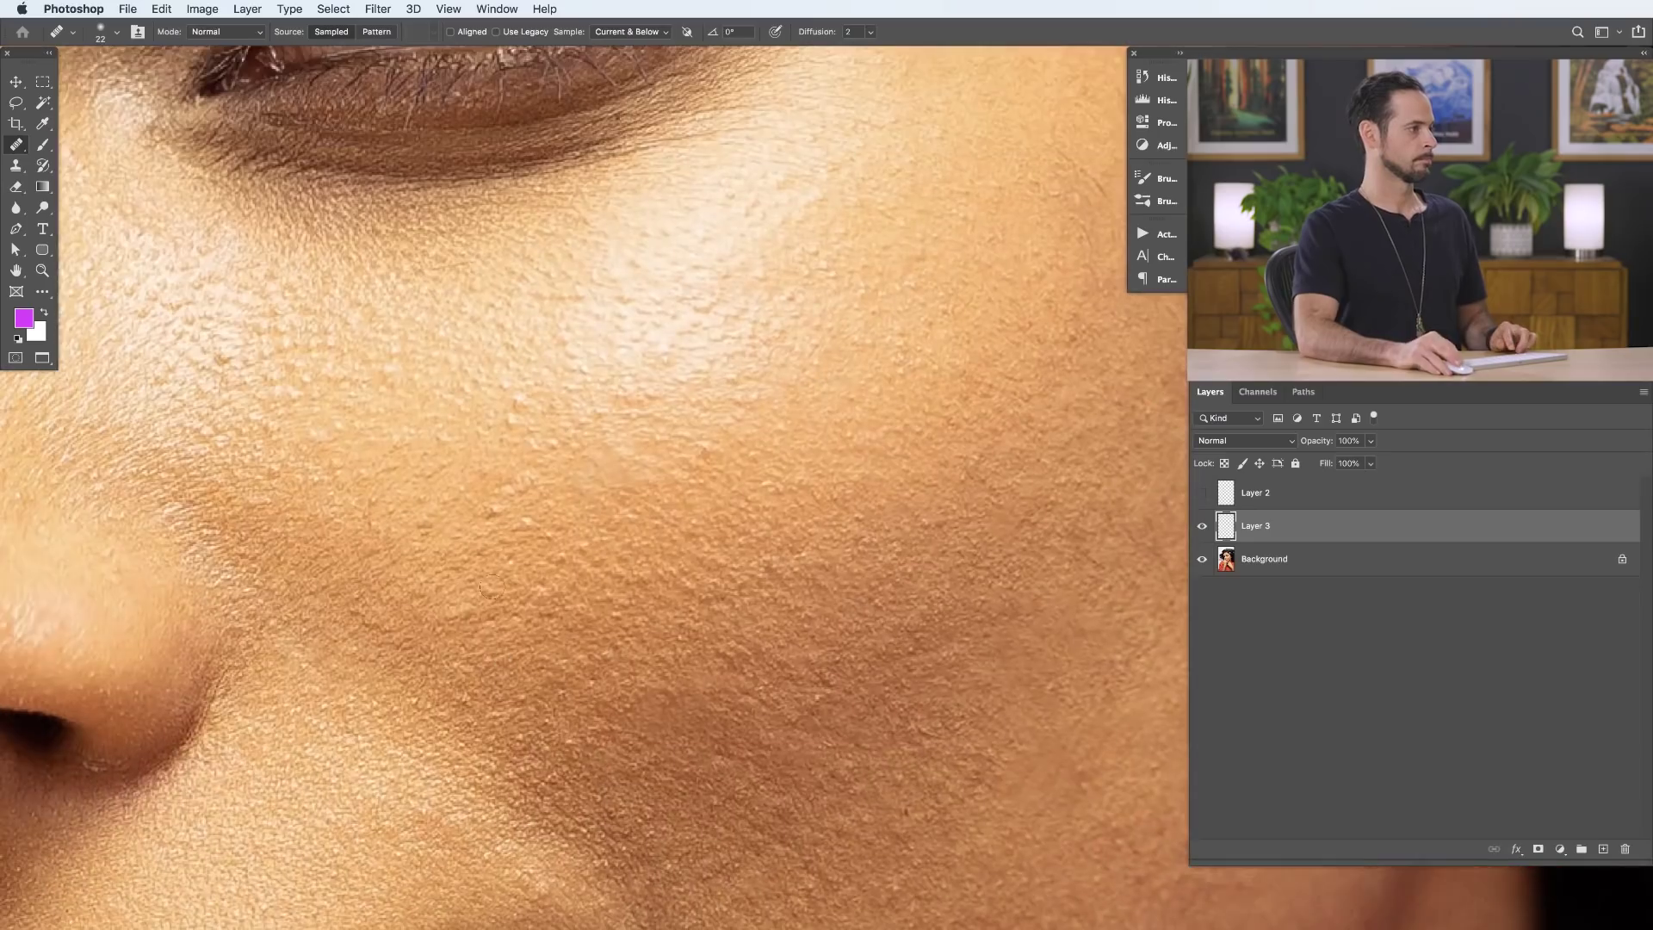
scroll(663, 365, down, 5)
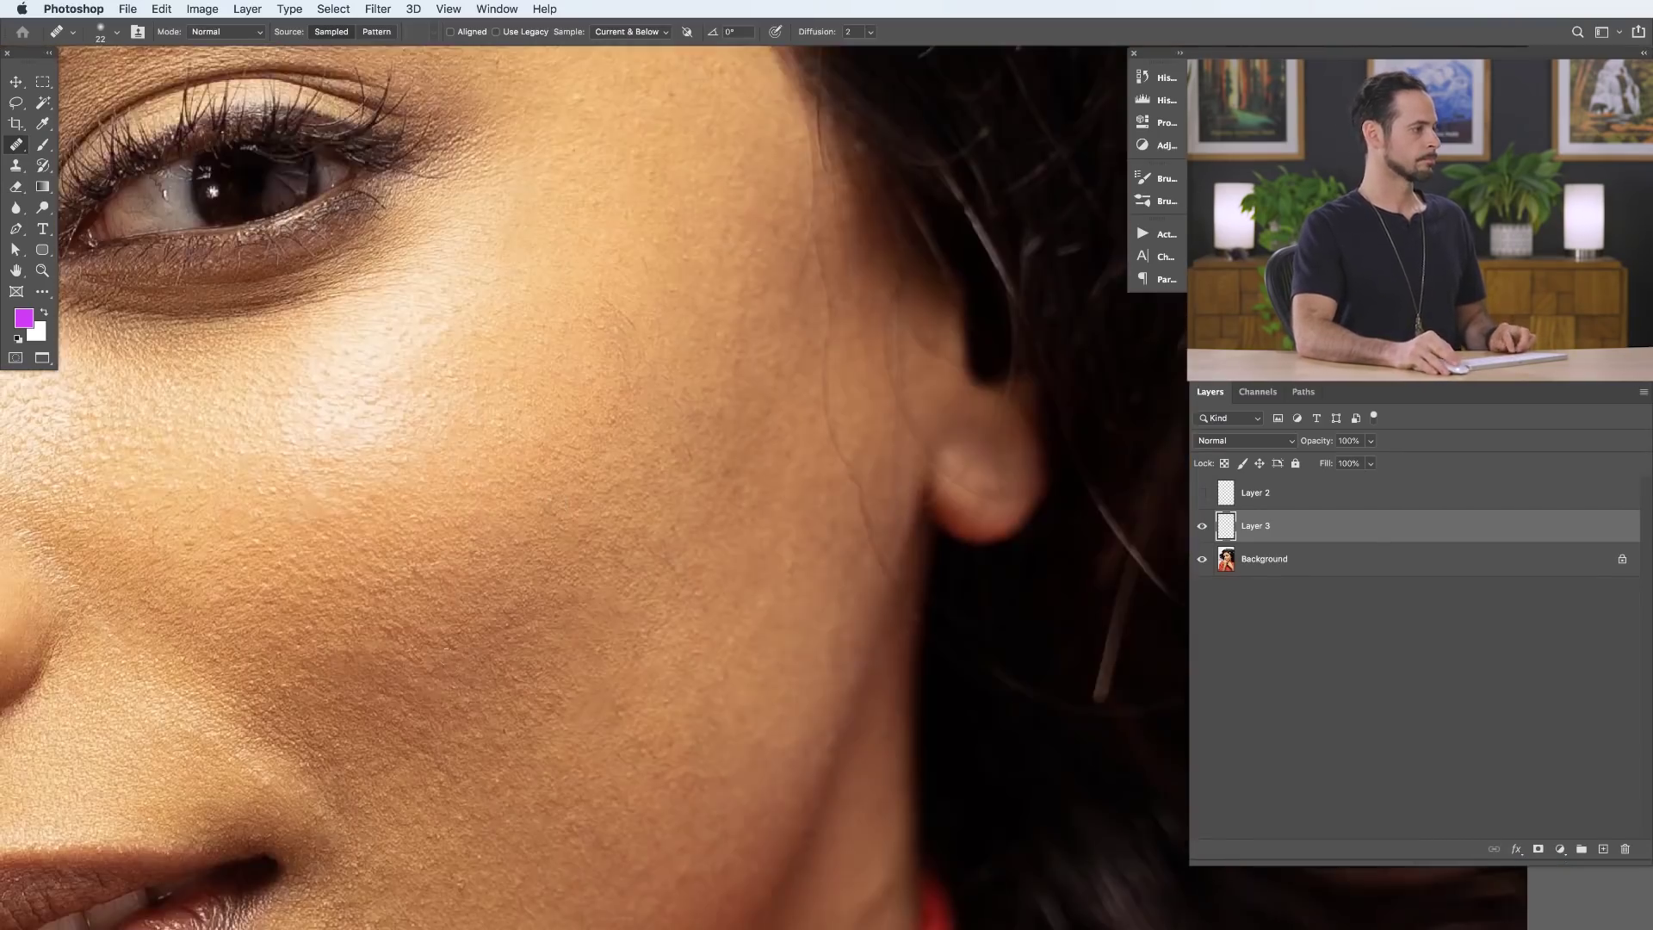
scroll(568, 370, up, 10)
scroll(568, 370, left, 10)
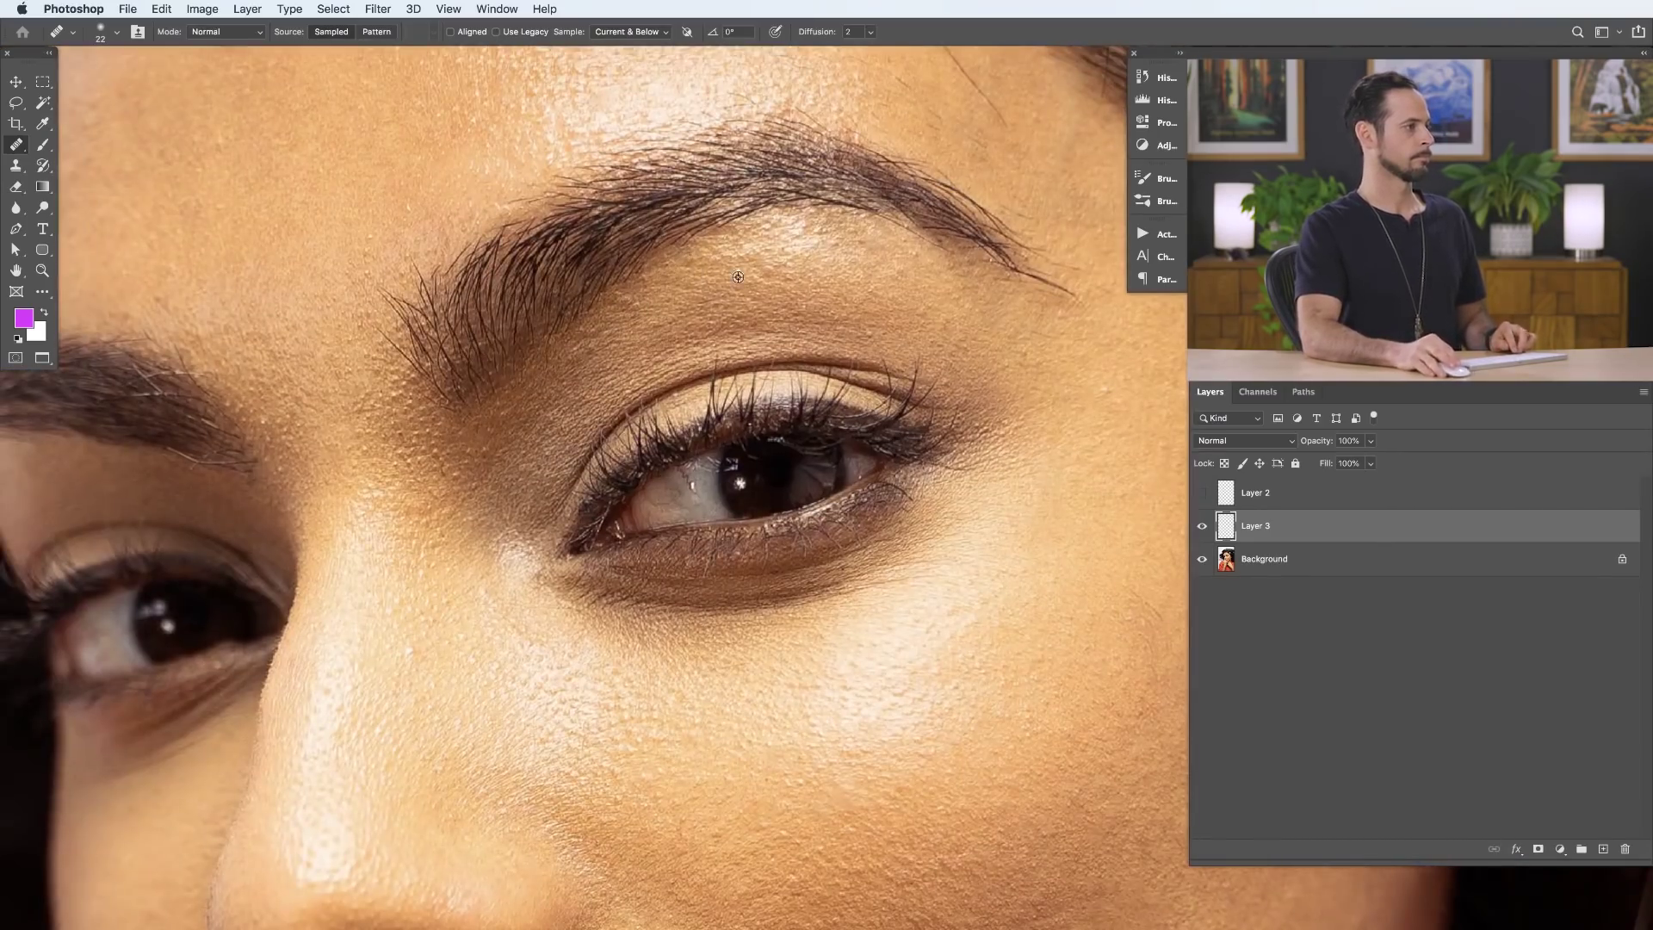
scroll(451, 251, left, 8)
scroll(473, 365, up, 10)
alt+click(655, 276)
click(661, 310)
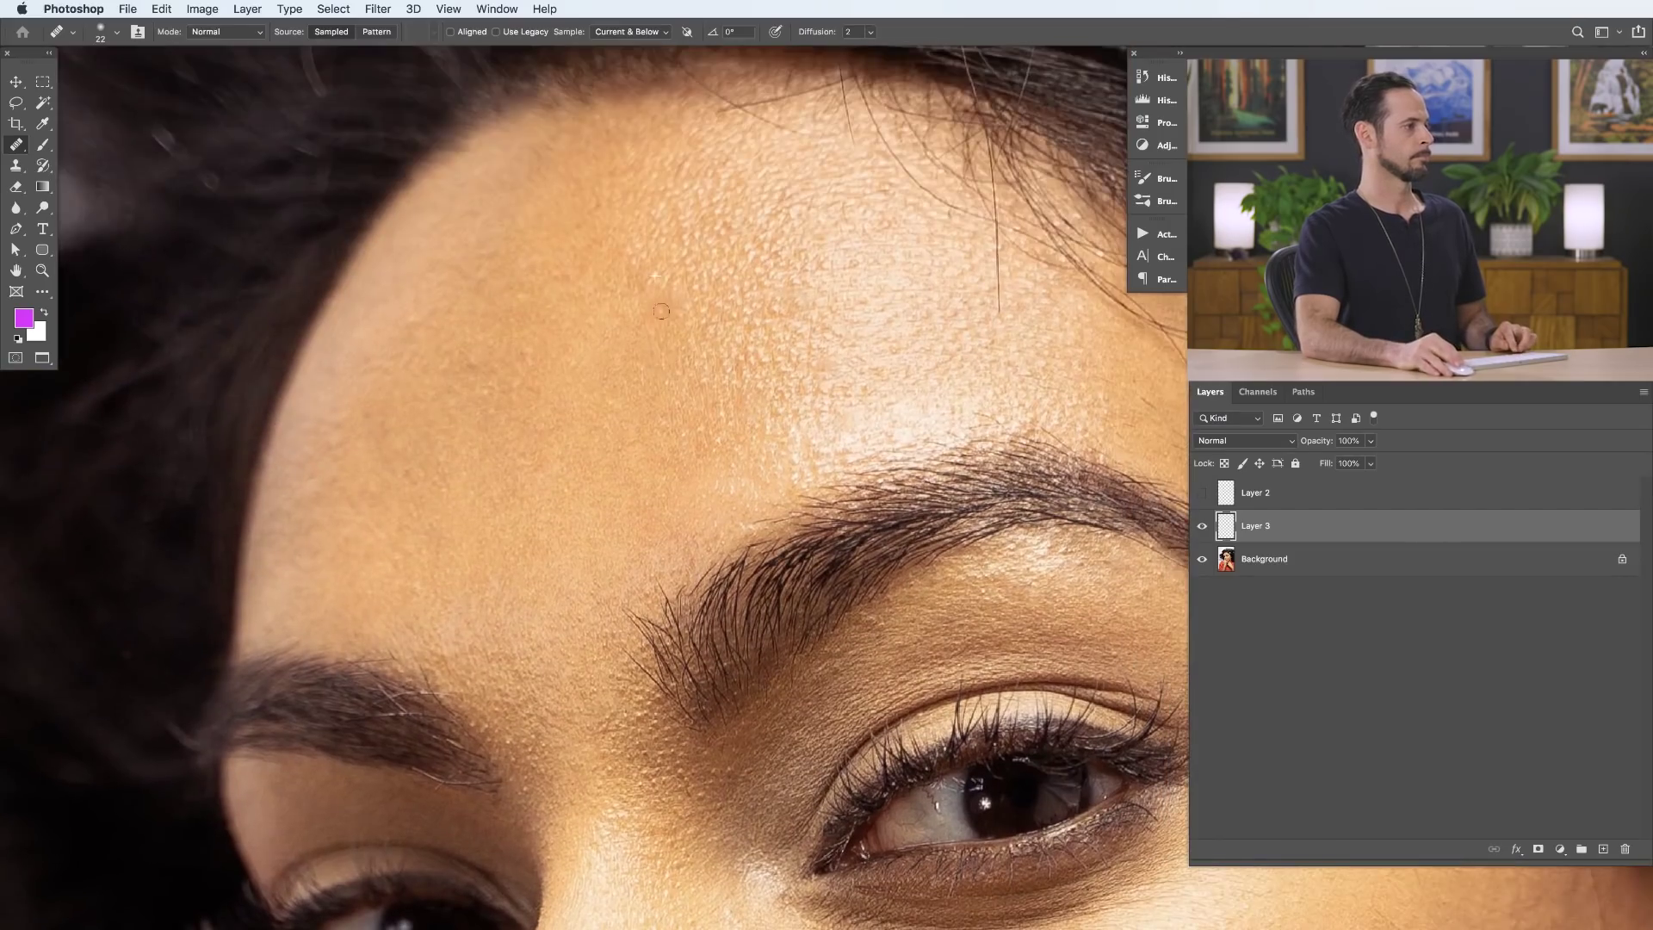
Step: Check the nose and far cheek, and compare the face with Layer 3 hidden and shown
scroll(557, 402, down, 10)
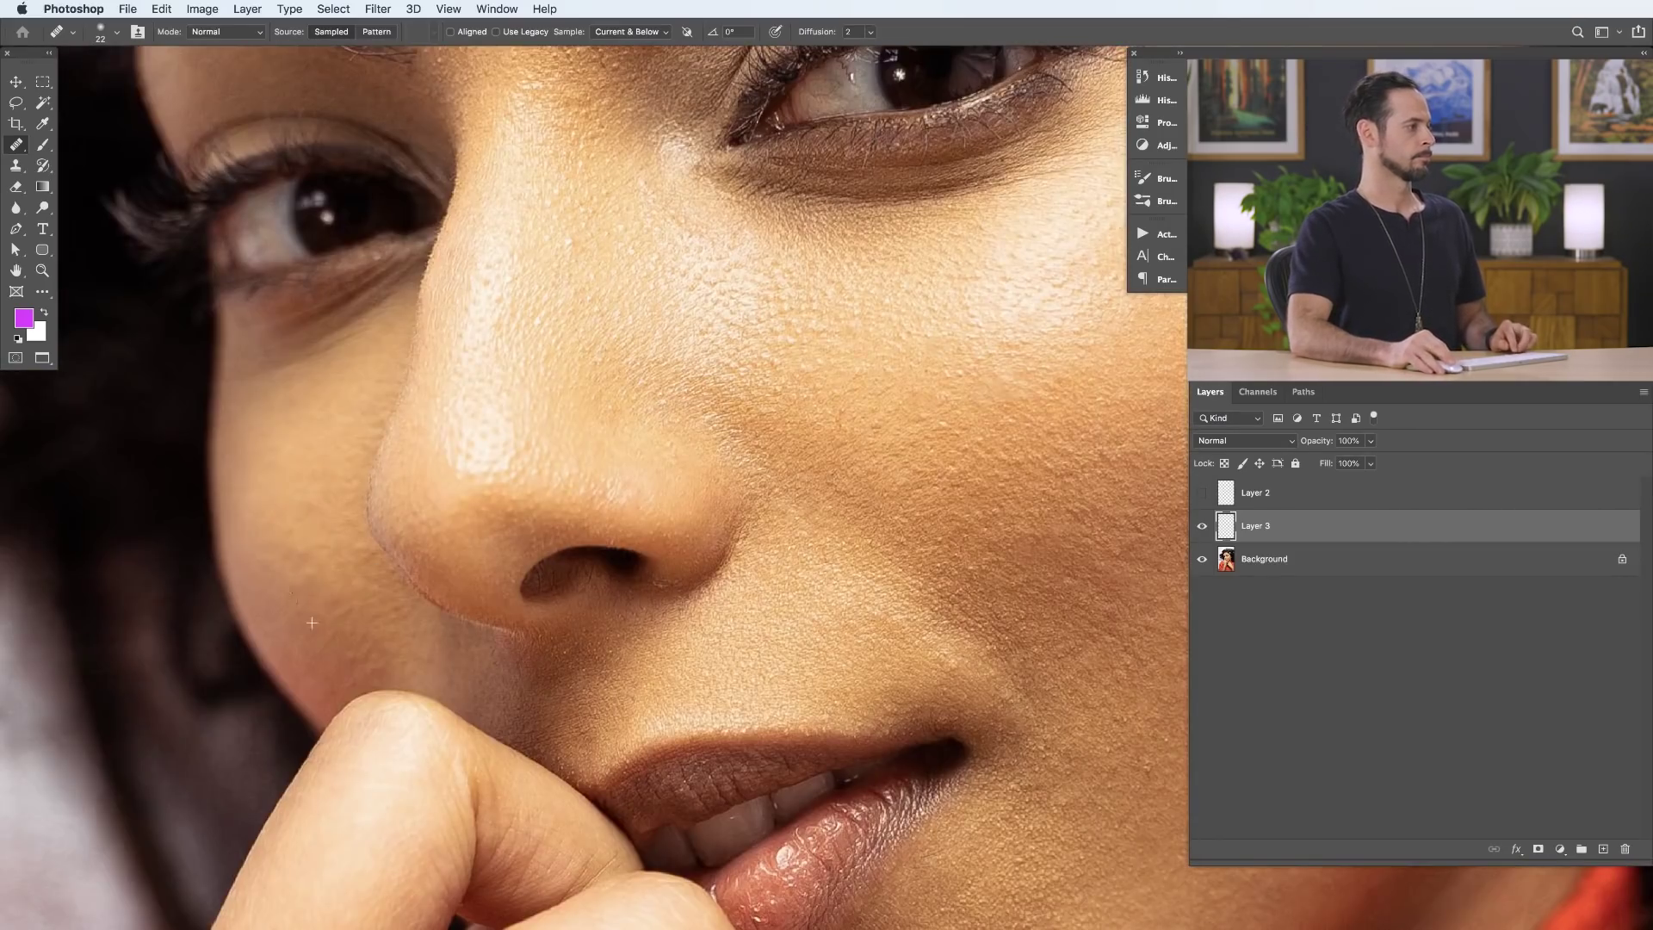
scroll(817, 439, down, 10)
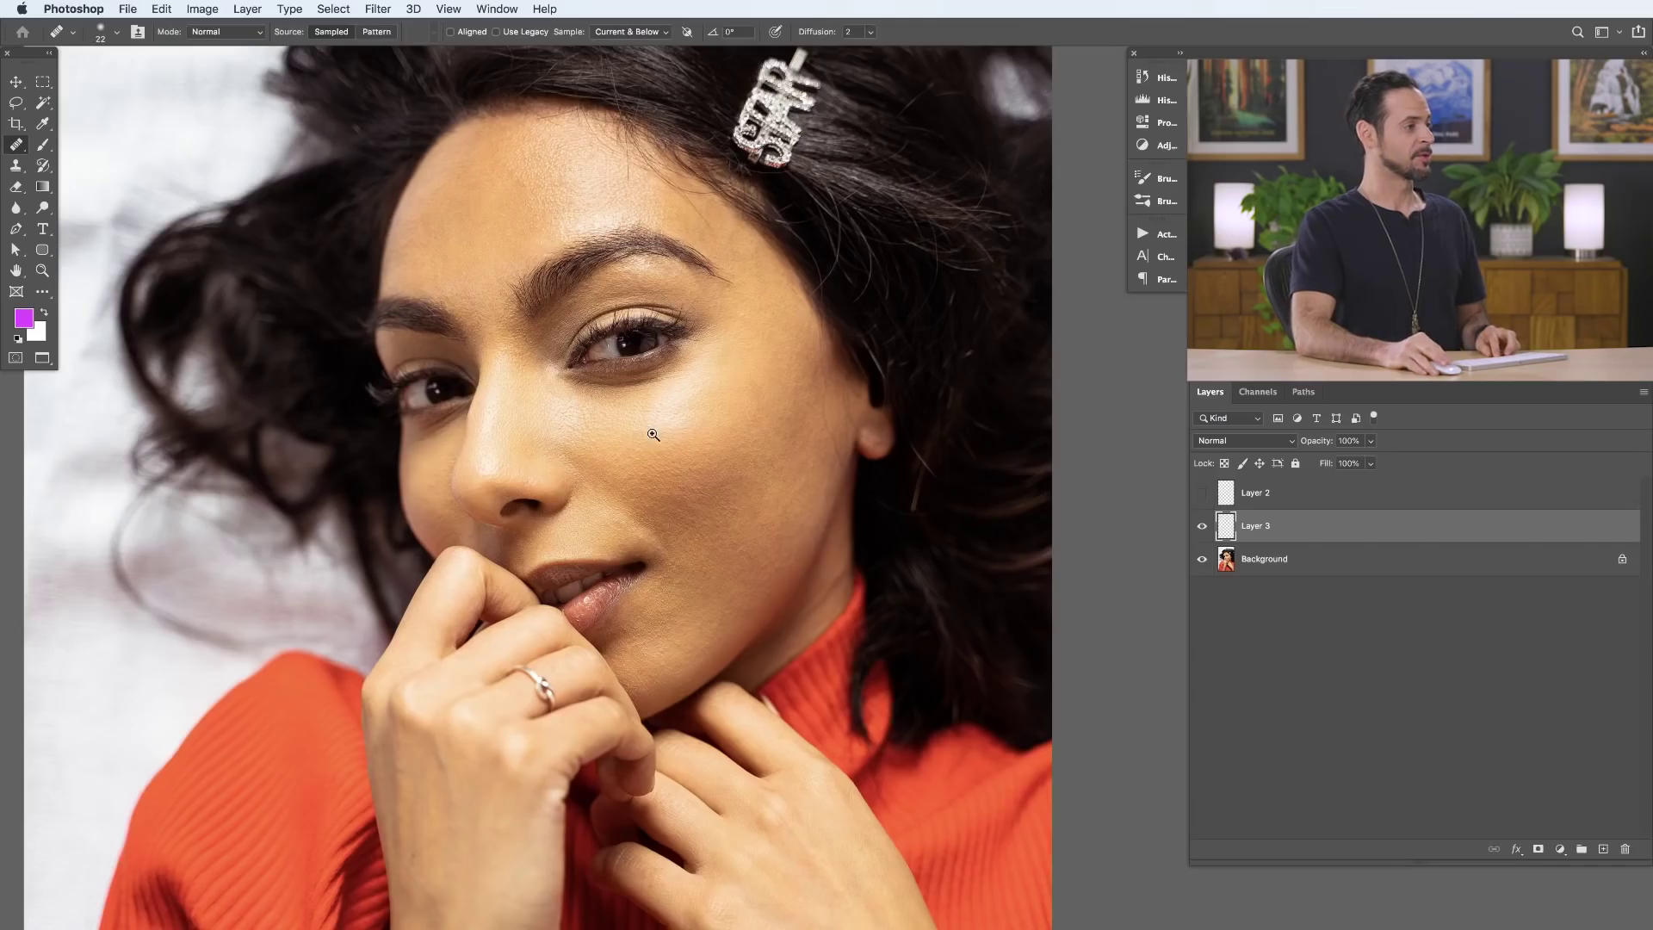
drag(652, 435, 691, 414)
drag(693, 462, 720, 588)
click(1203, 530)
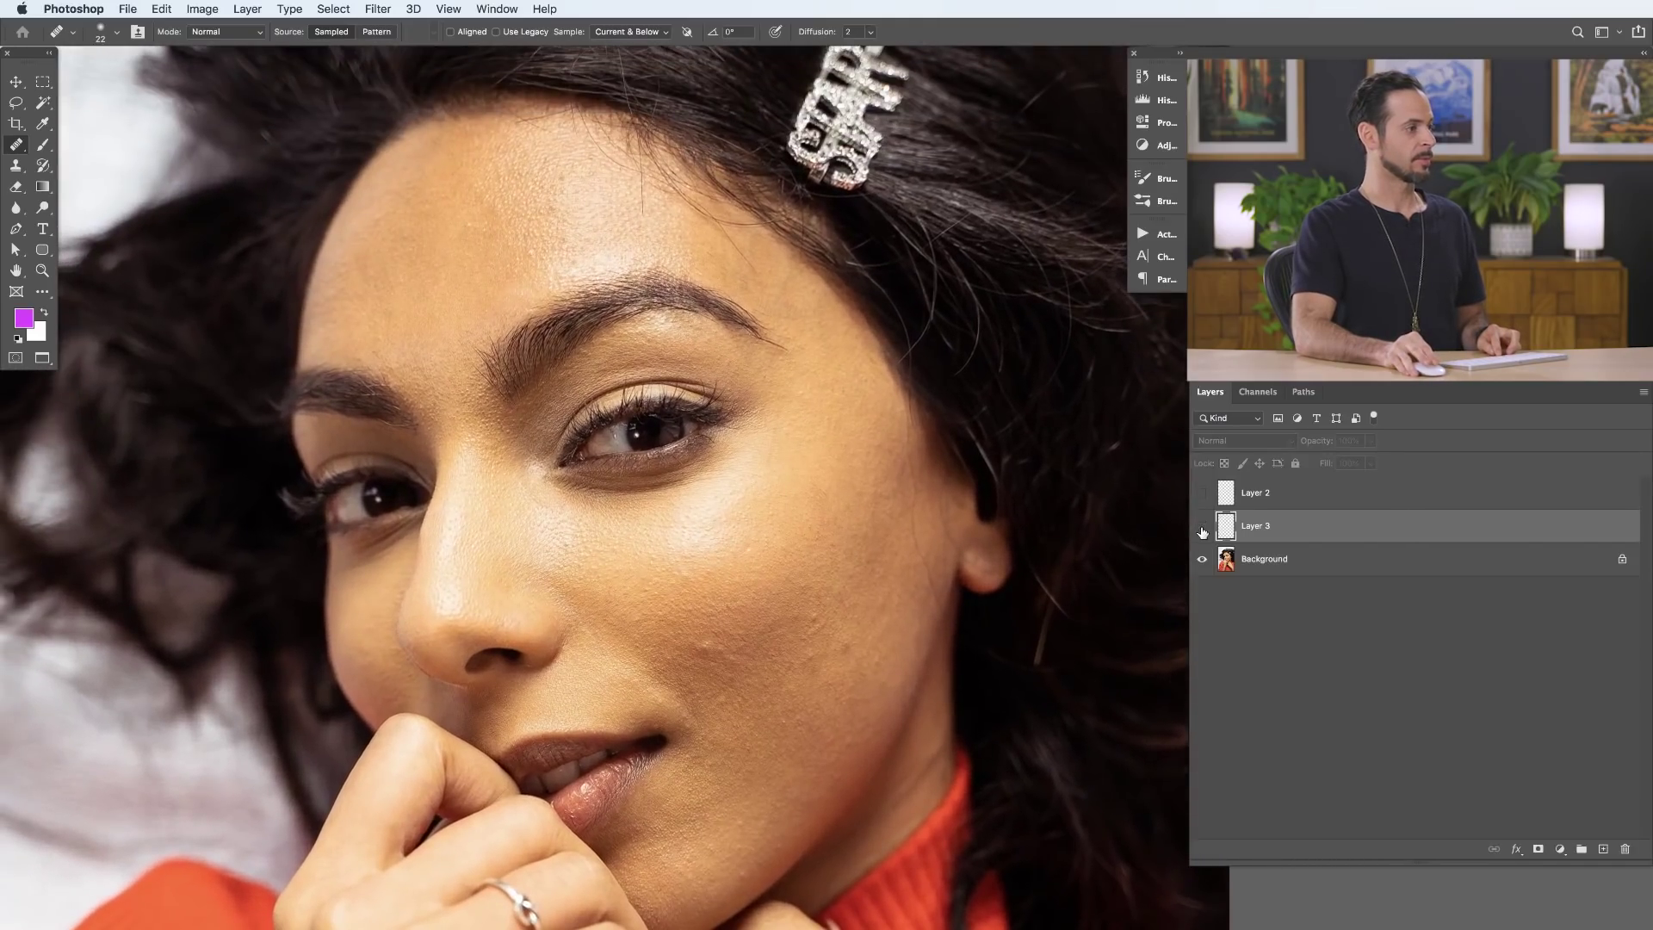
click(1203, 532)
click(1203, 532)
click(1203, 530)
click(1203, 531)
click(1203, 531)
Step: Fit the whole portrait in view and compare it with Layer 3 off and on, leaving the layer visible
key(super+0)
click(1203, 530)
click(1203, 530)
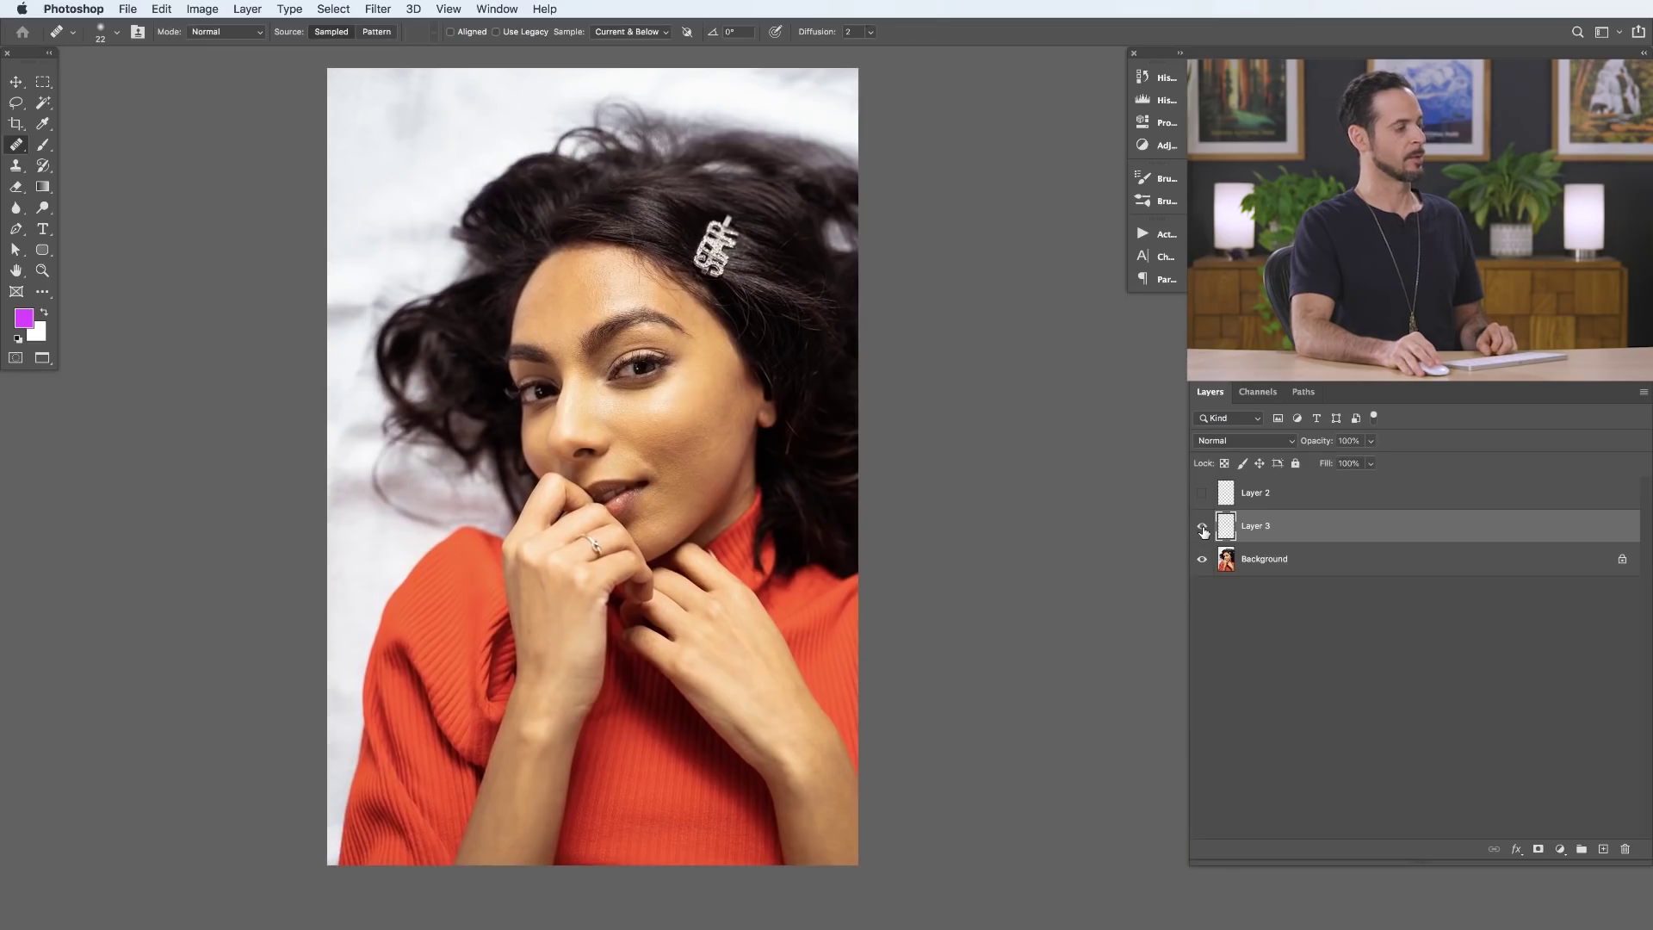